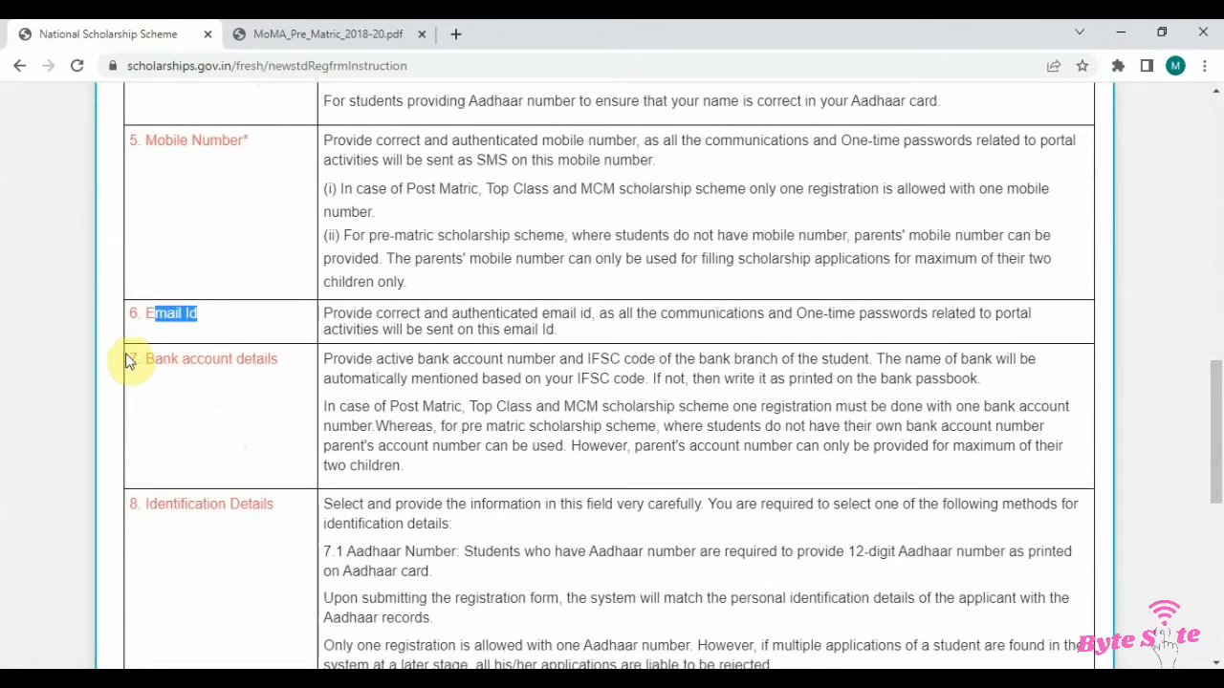
Step: Accept the three undertakings on the registration guidelines page and continue to the registration form
{"action": "left_click_drag", "start_coordinate": [144, 359], "coordinate": [270, 378]}
{"action": "scroll", "coordinate": [239, 420], "scroll_direction": "down", "scroll_amount": 10}
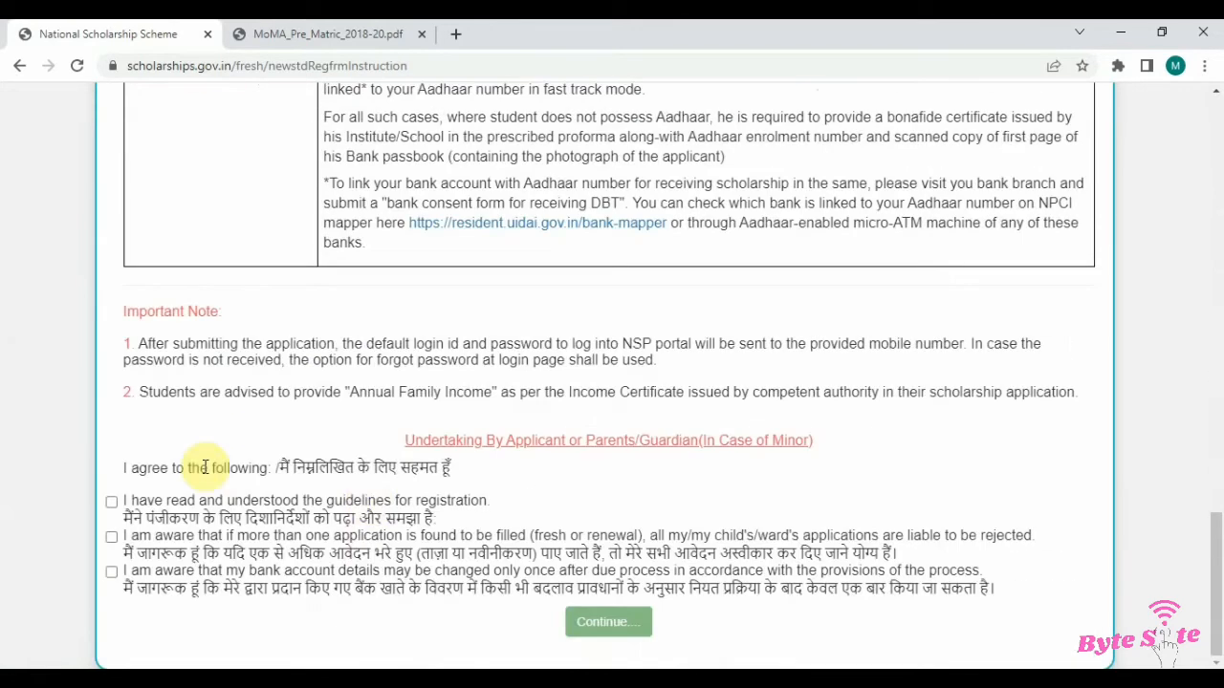
{"action": "left_click", "coordinate": [111, 501]}
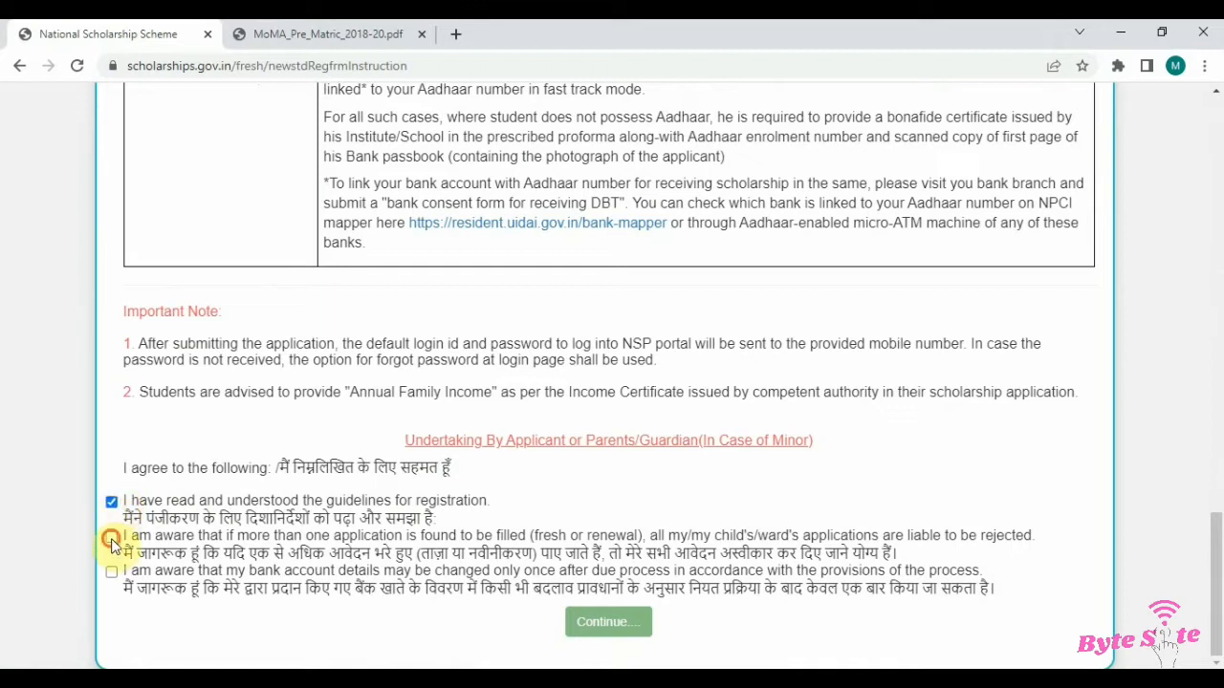
{"action": "left_click", "coordinate": [111, 538]}
{"action": "left_click", "coordinate": [112, 571]}
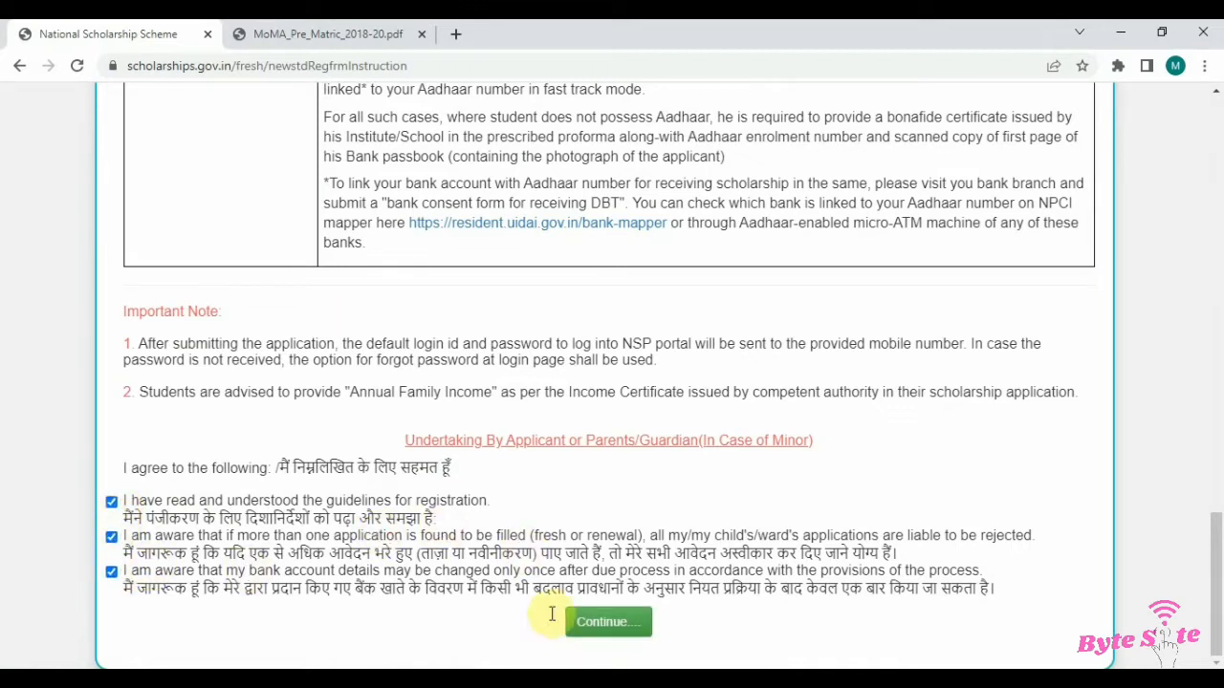
{"action": "left_click", "coordinate": [616, 629]}
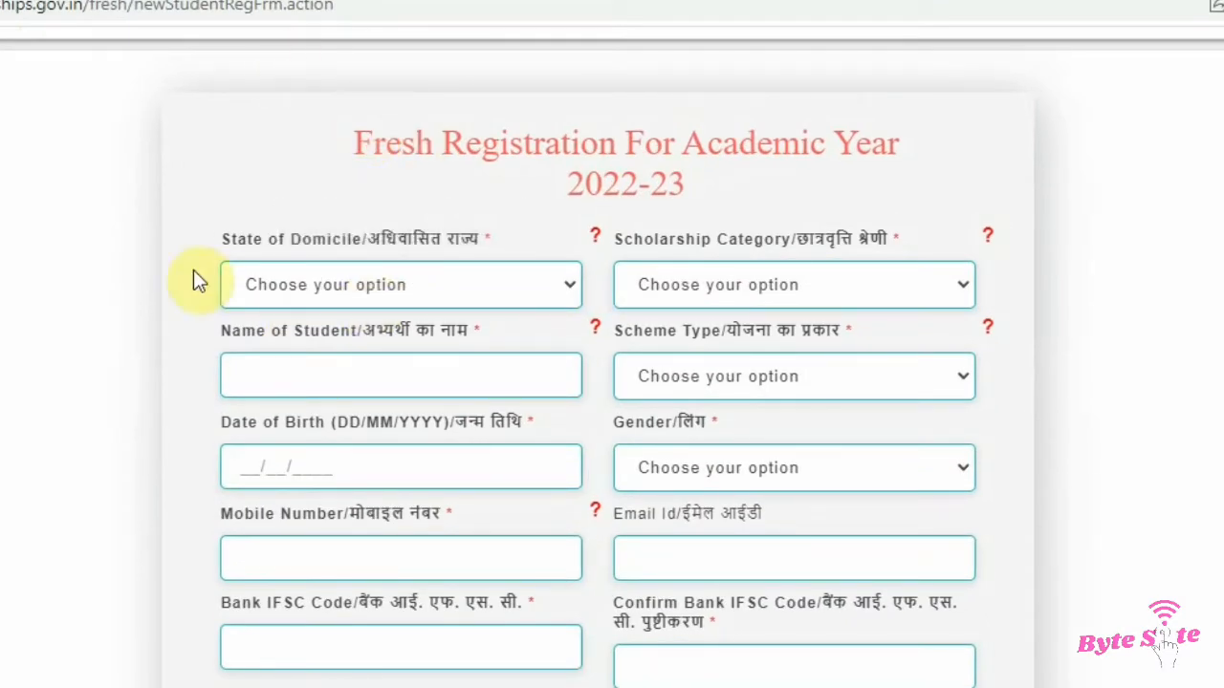
Step: Set the state of domicile to DELHI
{"action": "left_click", "coordinate": [423, 278]}
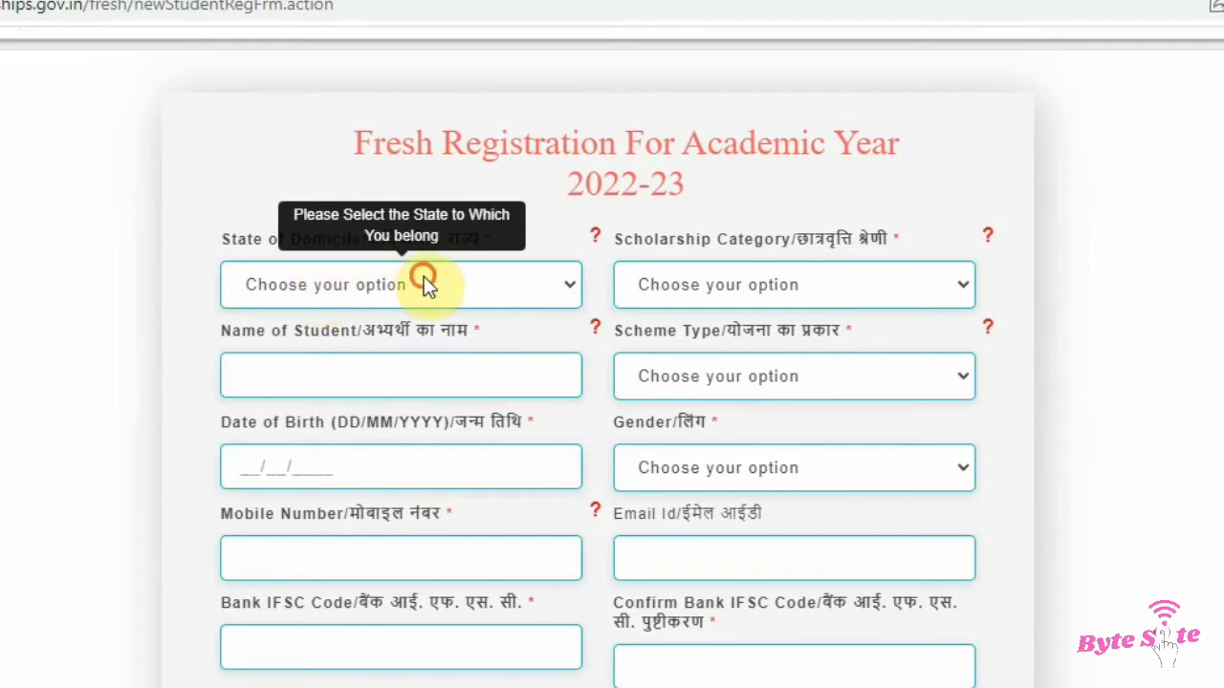
{"action": "key", "text": "d"}
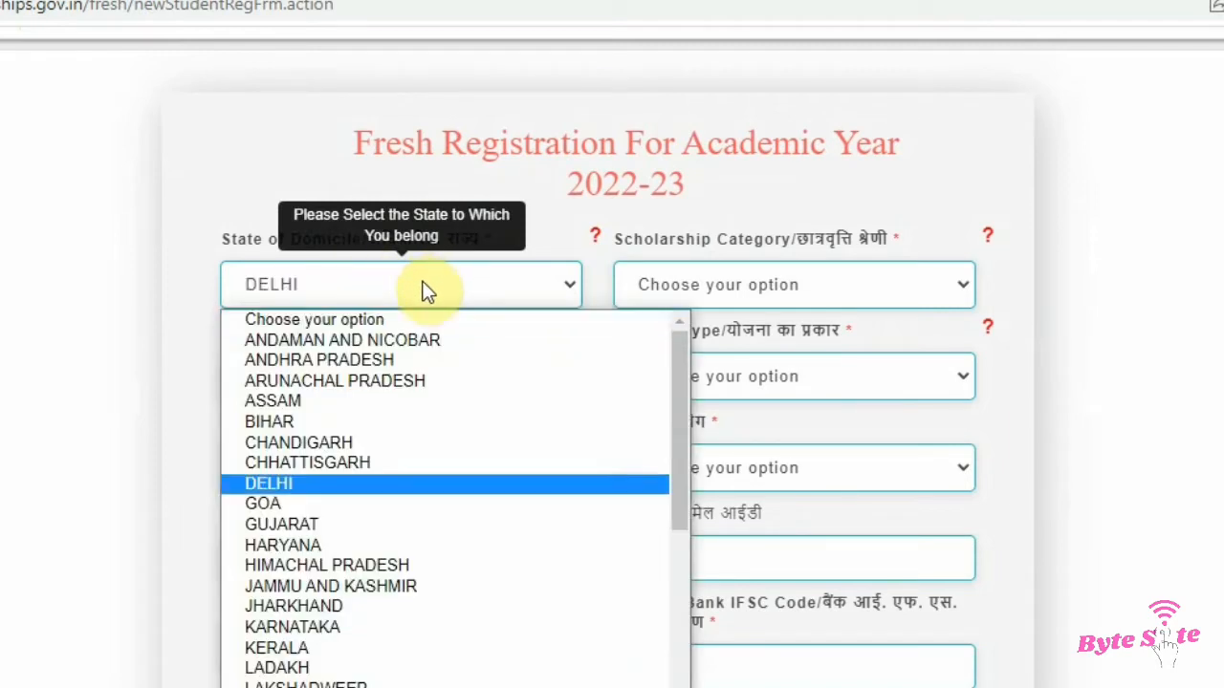
{"action": "left_click", "coordinate": [427, 287]}
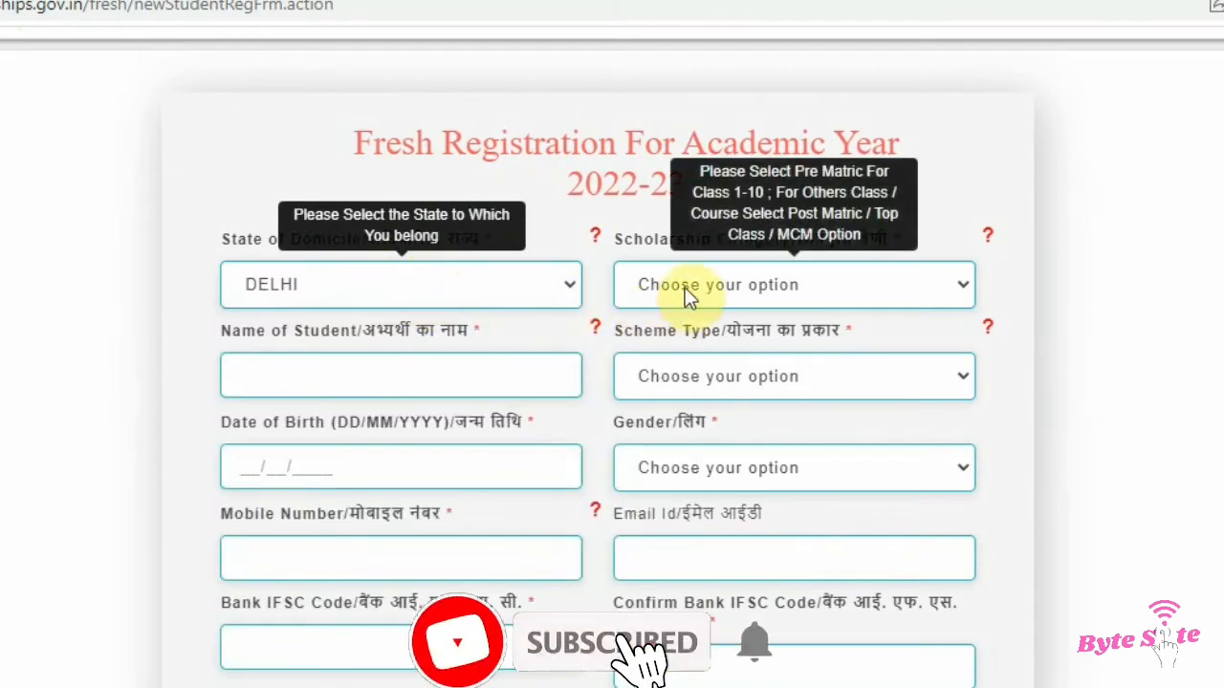
Step: Set the scholarship category to Post Matric/Top Class/MCM and the scheme type to Scholarship Scheme
{"action": "left_click", "coordinate": [787, 285]}
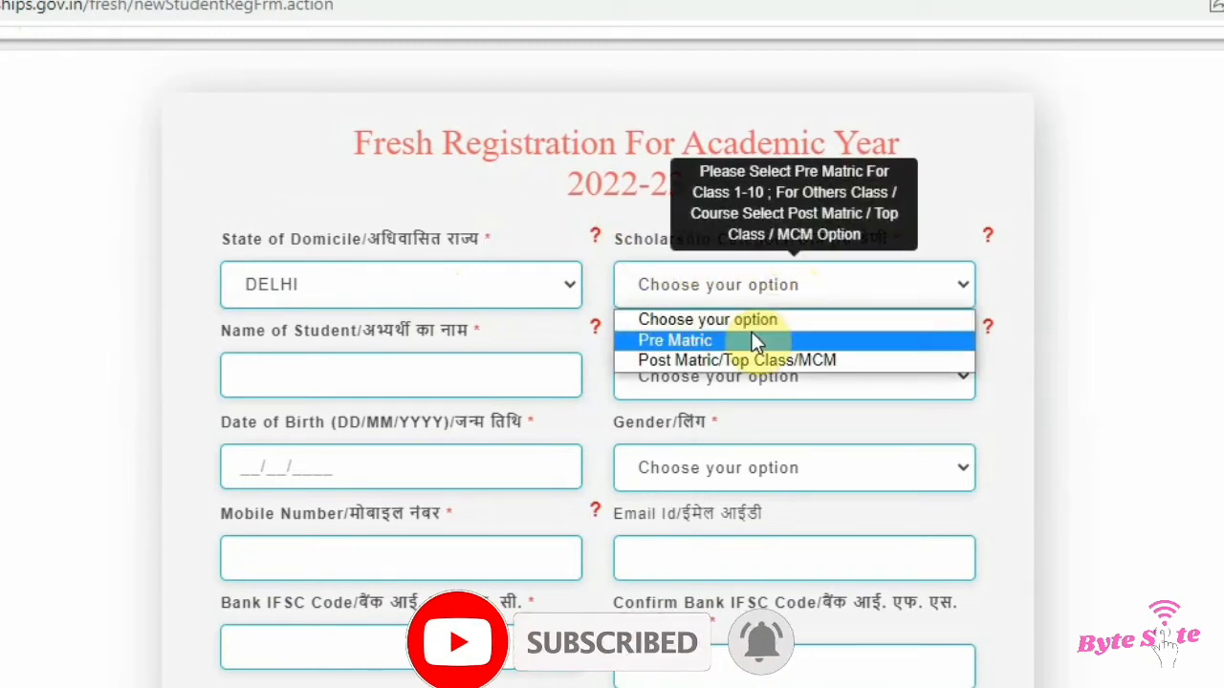
{"action": "left_click", "coordinate": [758, 360]}
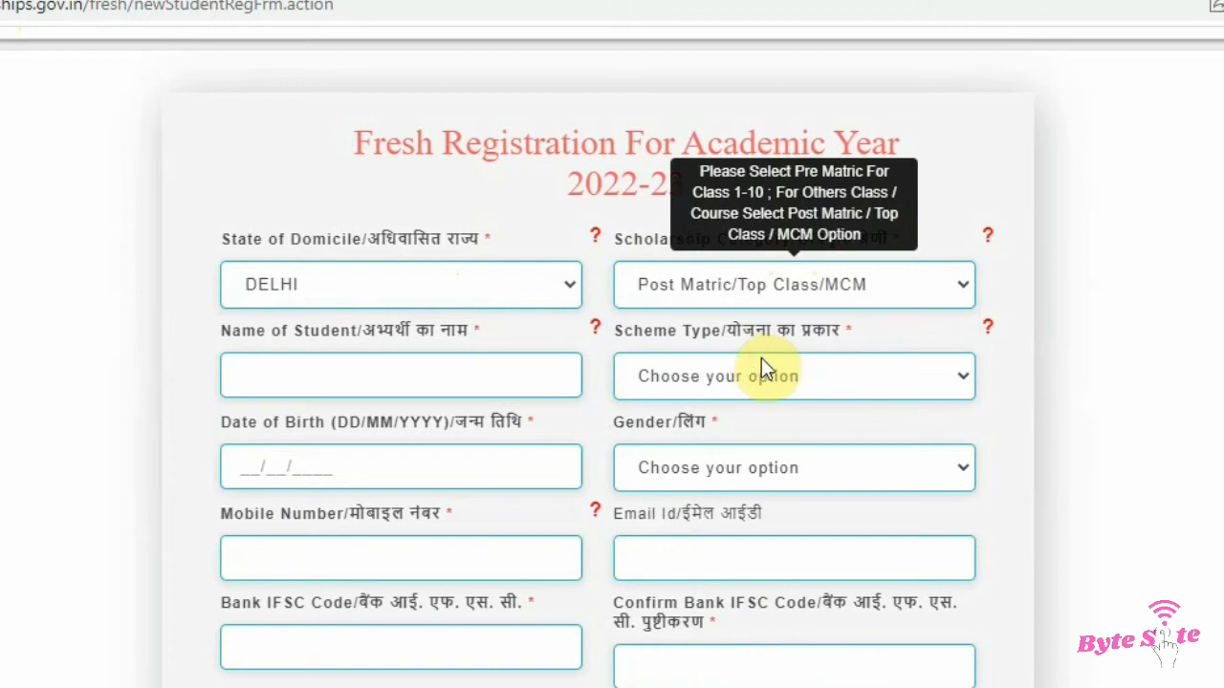
{"action": "left_click", "coordinate": [419, 371]}
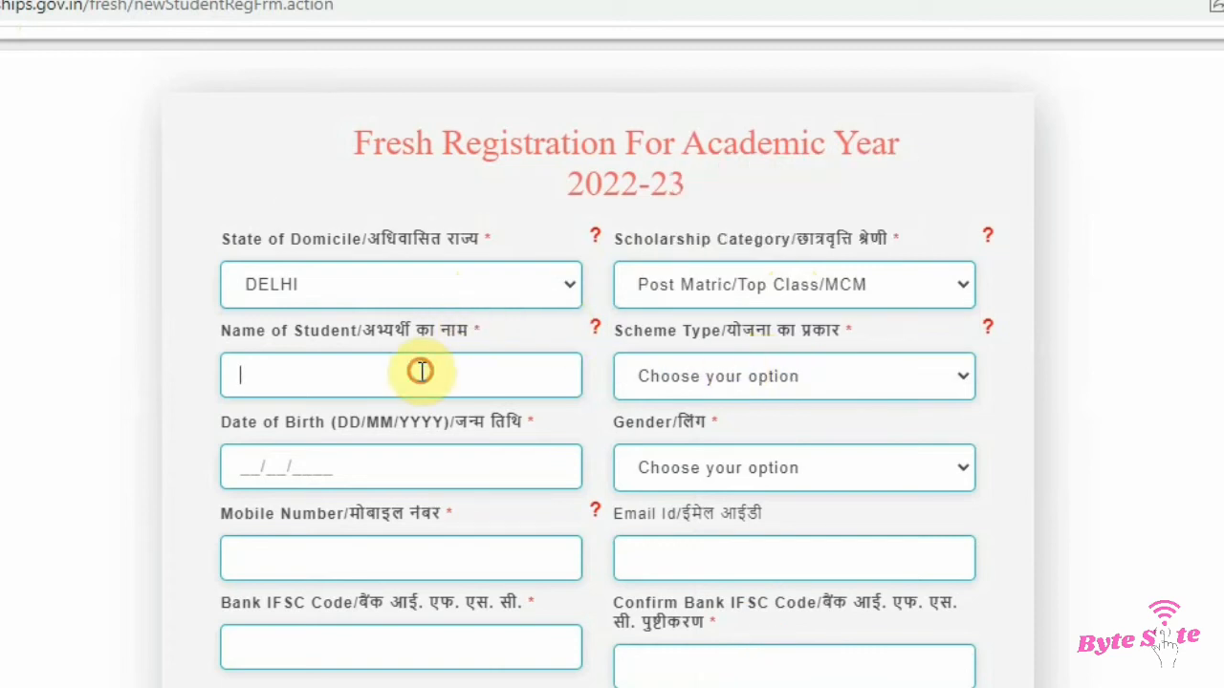
{"action": "left_click", "coordinate": [724, 374]}
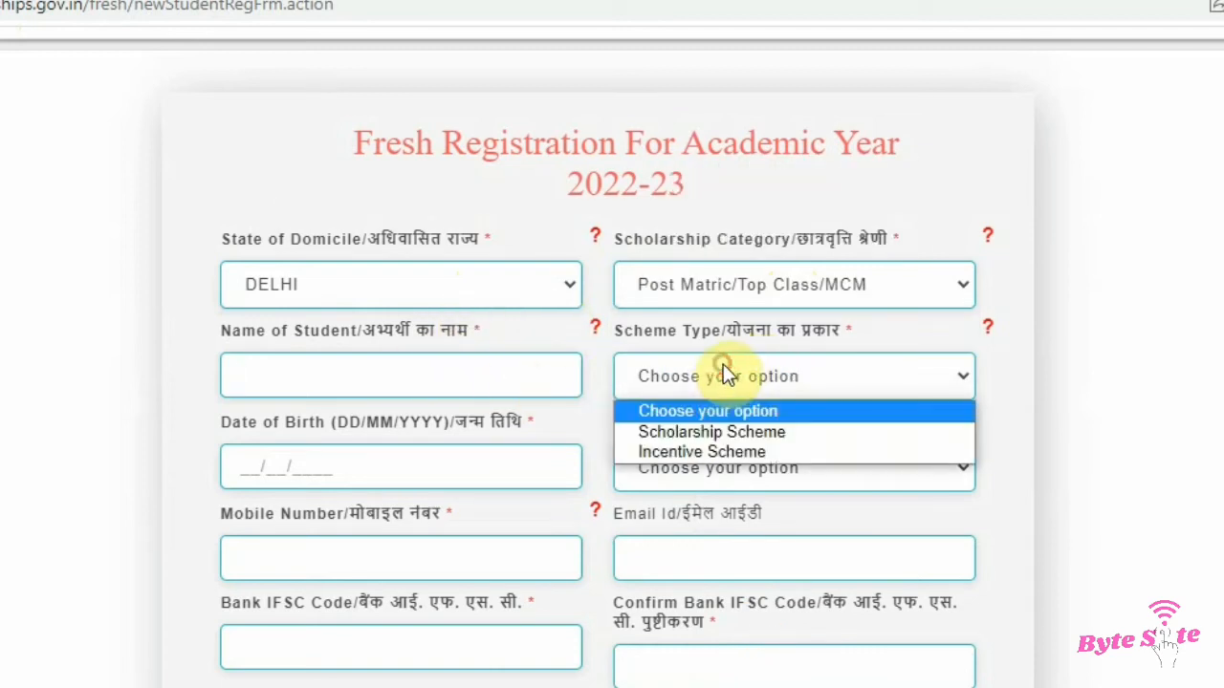
{"action": "left_click", "coordinate": [716, 431]}
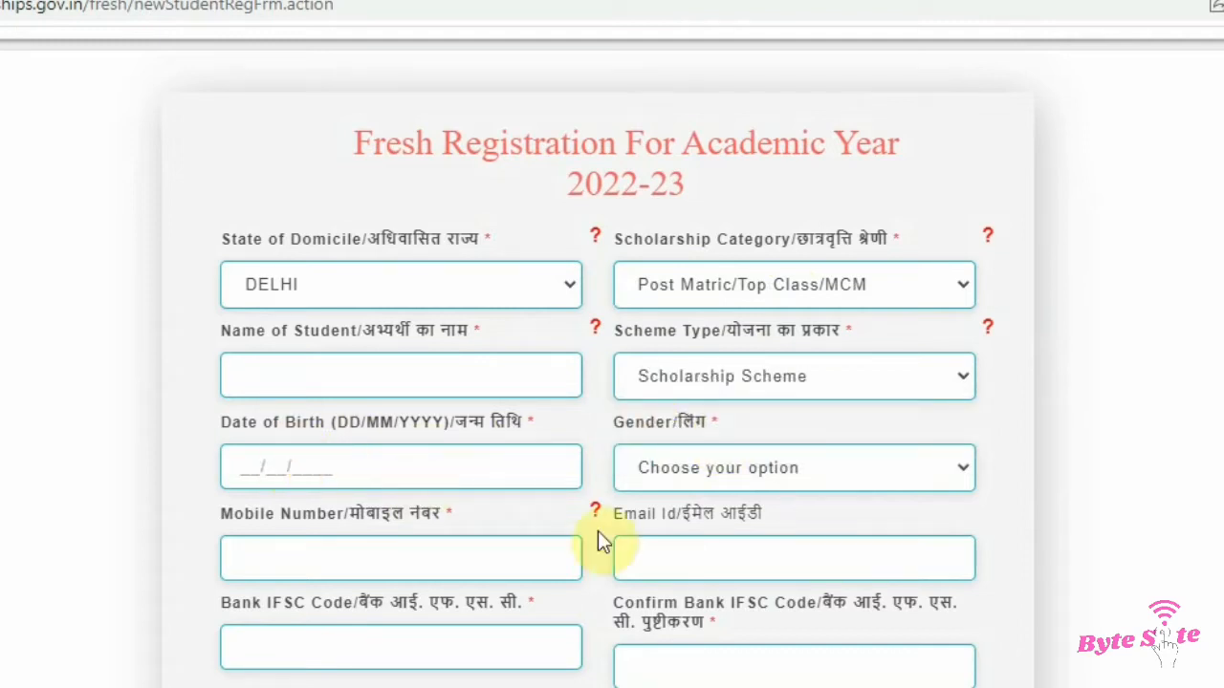
Step: Set the gender to Female
{"action": "left_click", "coordinate": [806, 468]}
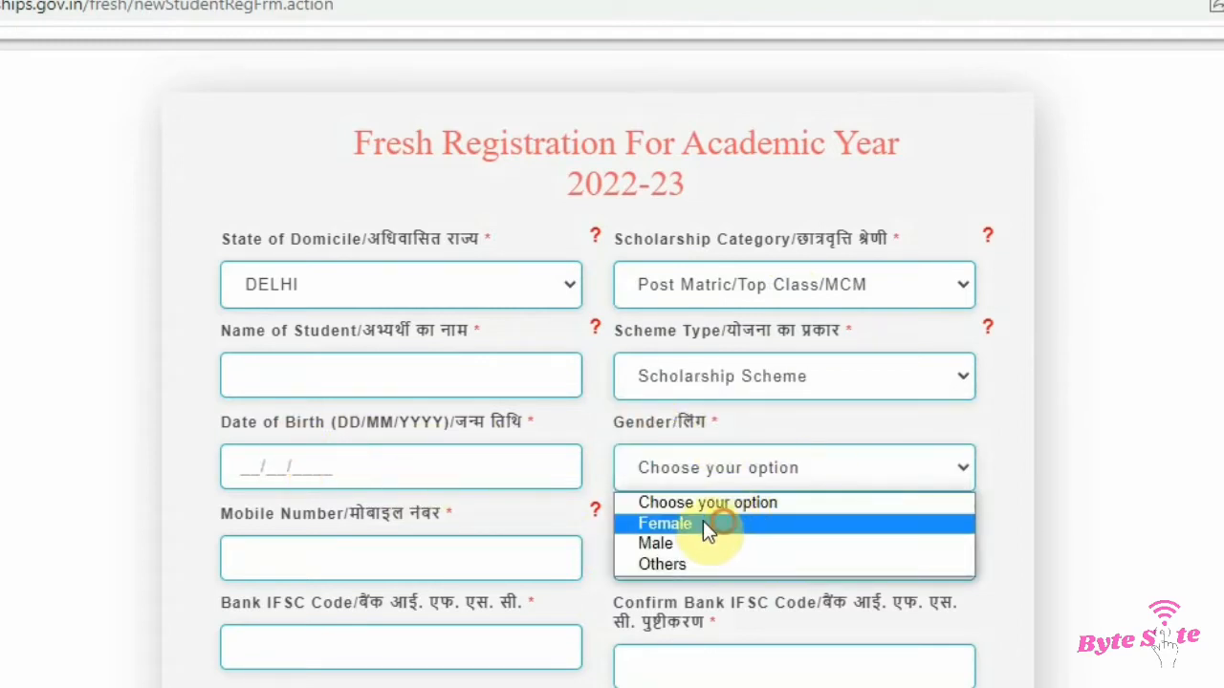
{"action": "left_click", "coordinate": [705, 524]}
{"action": "left_click", "coordinate": [683, 553]}
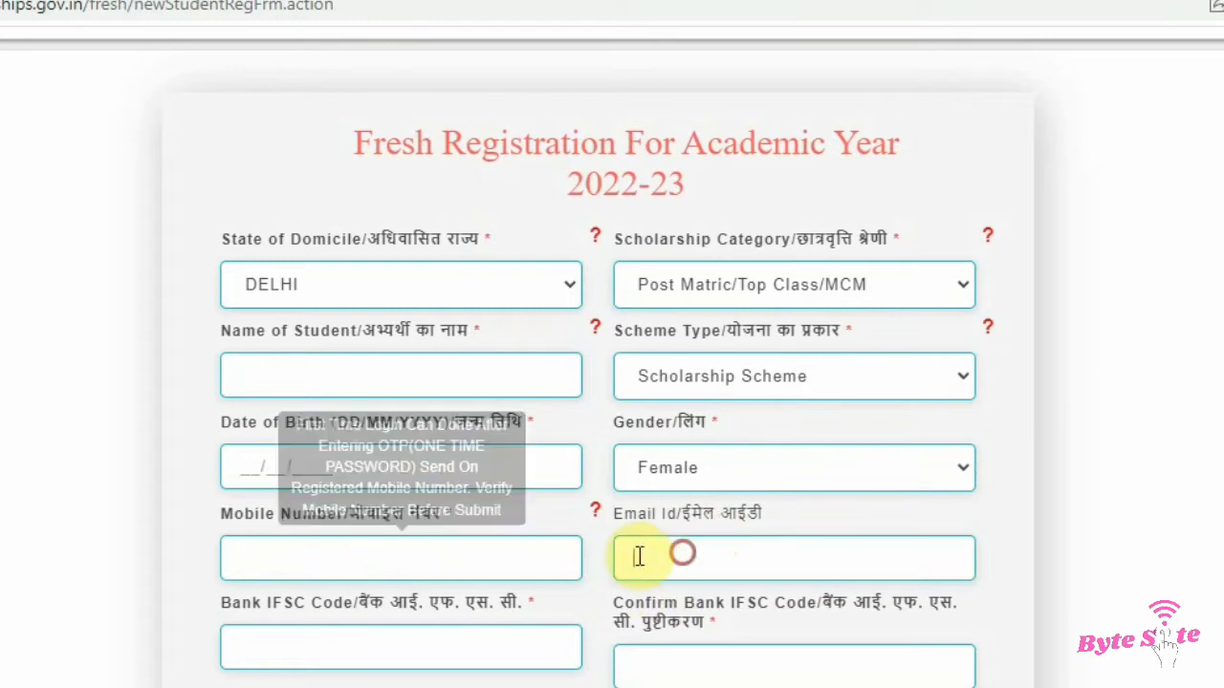
{"action": "scroll", "coordinate": [484, 623], "scroll_direction": "down", "scroll_amount": 3}
{"action": "left_click", "coordinate": [333, 380]}
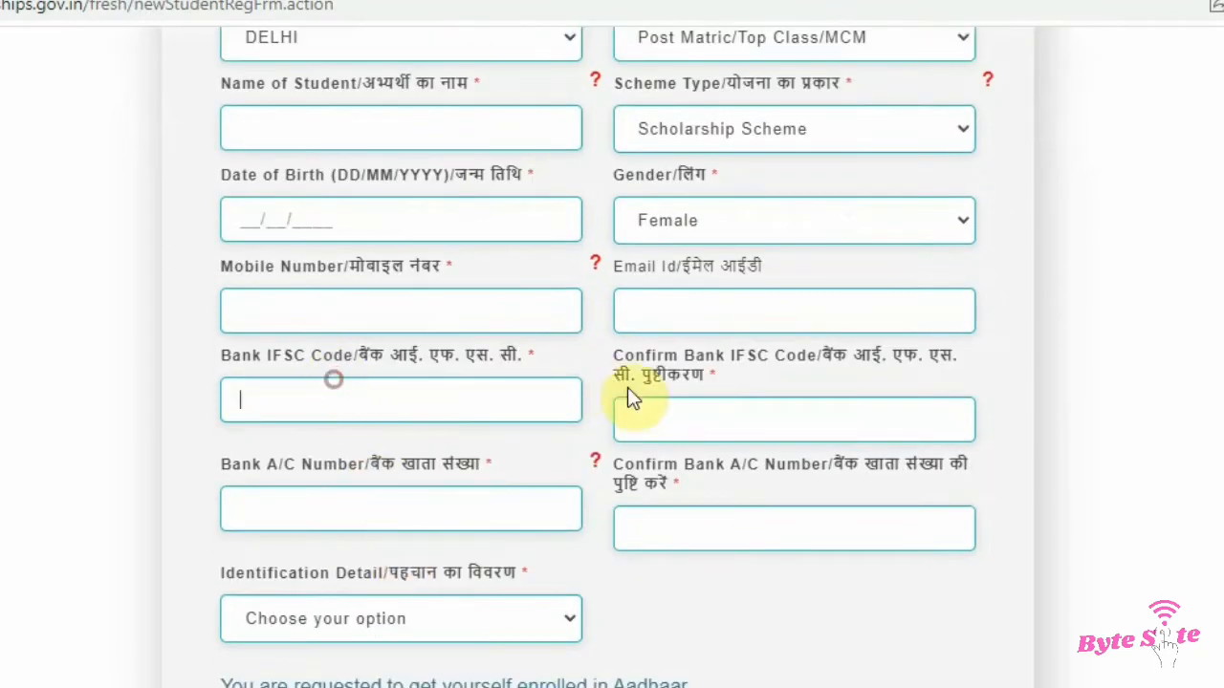
{"action": "left_click", "coordinate": [669, 411]}
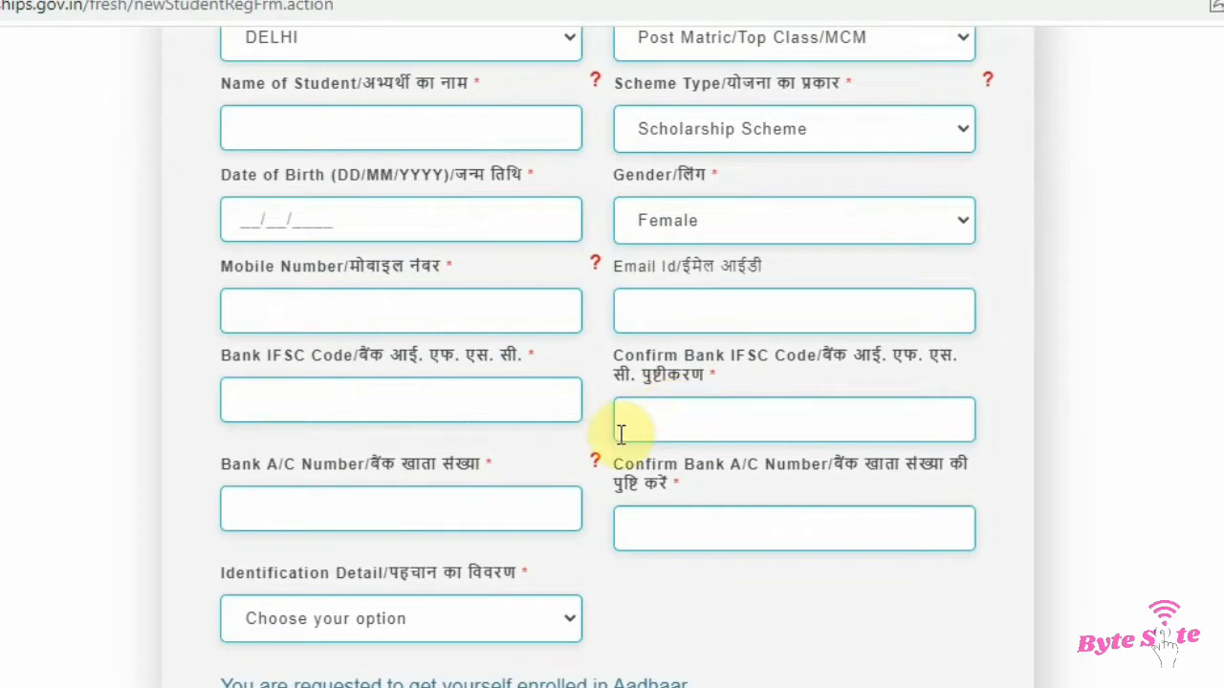
{"action": "left_click", "coordinate": [308, 515]}
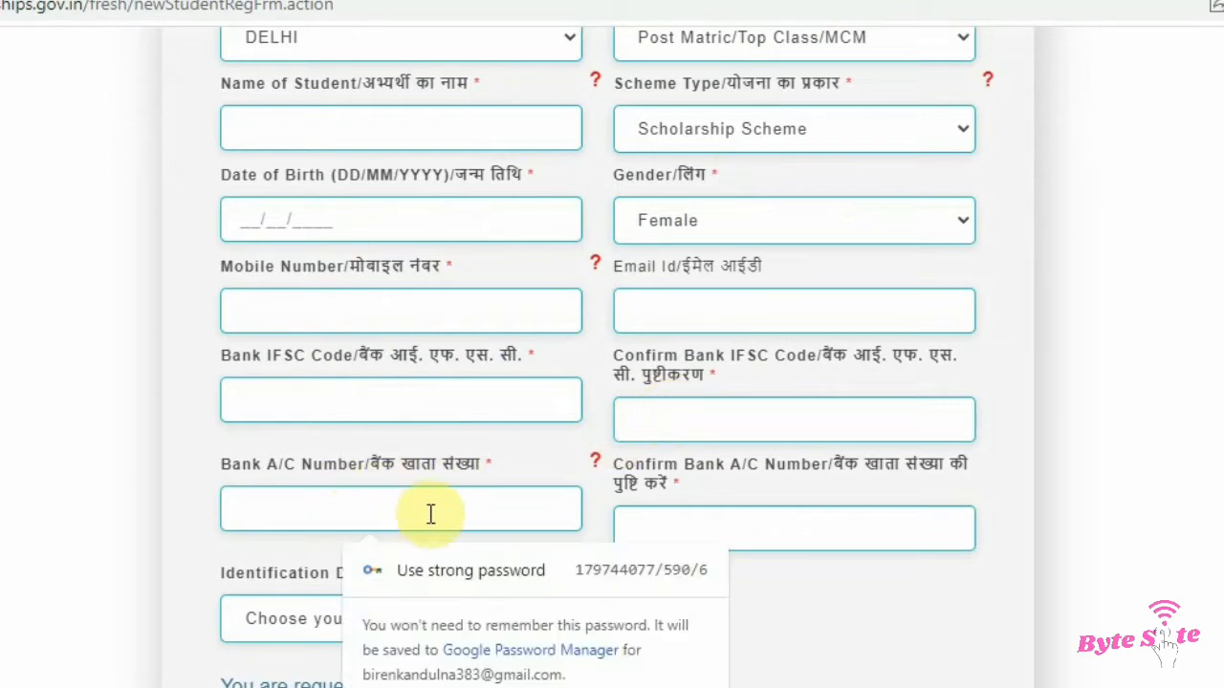
{"action": "left_click", "coordinate": [795, 524]}
Step: Try to set the identification detail to Aadhaar, and dismiss the date-of-birth alert
{"action": "scroll", "coordinate": [399, 612], "scroll_direction": "down", "scroll_amount": 5}
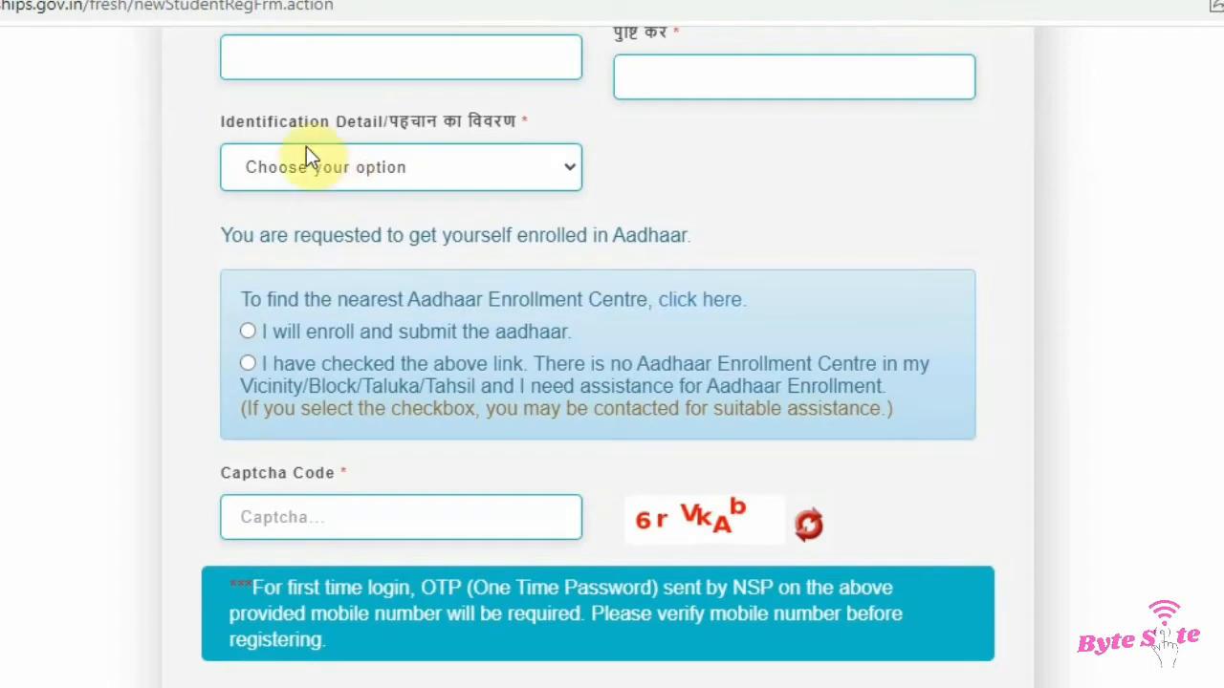
{"action": "left_click", "coordinate": [346, 165]}
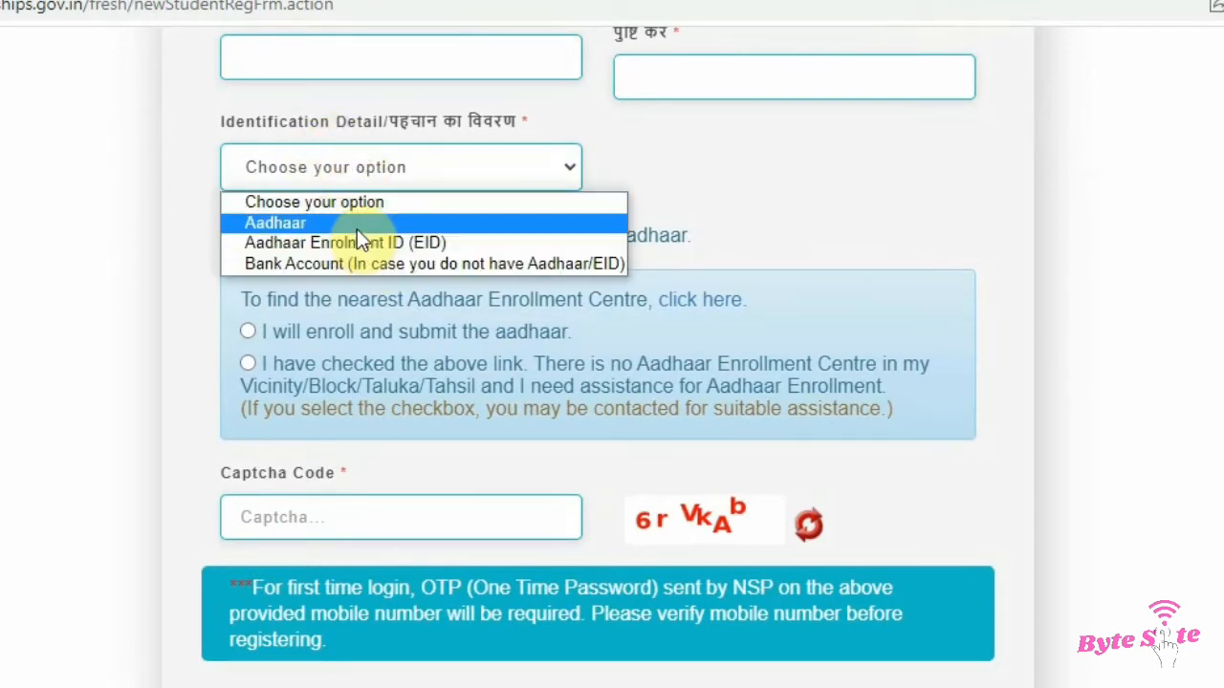
{"action": "left_click", "coordinate": [356, 227]}
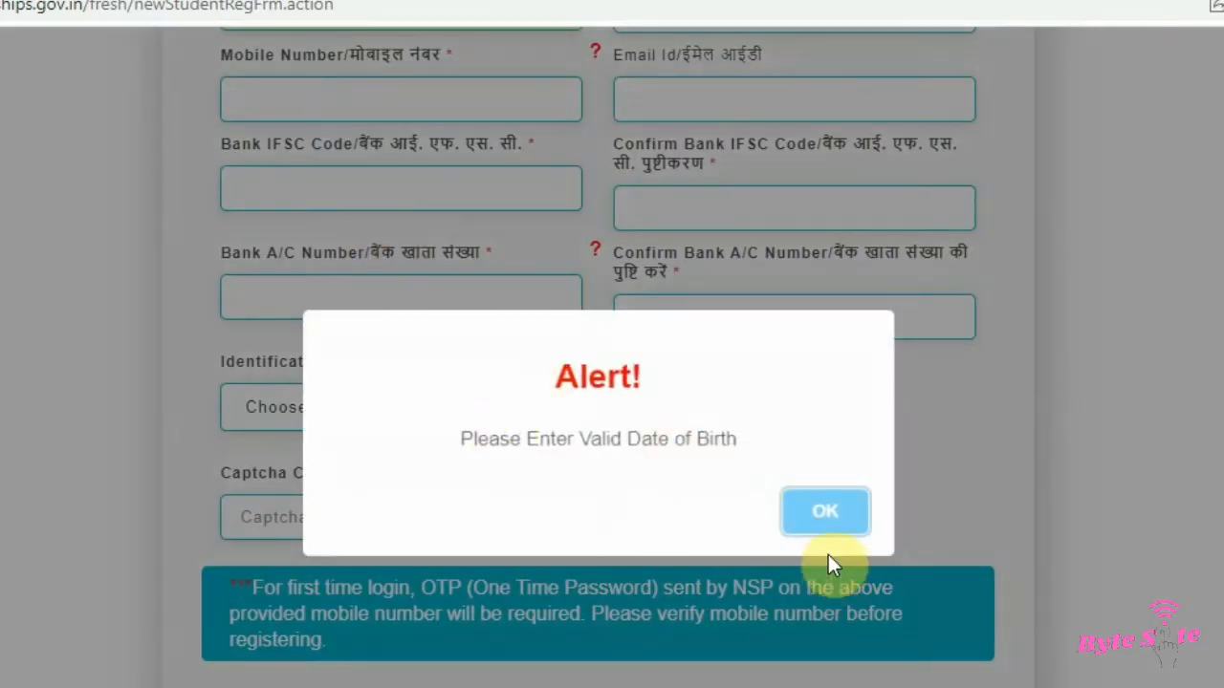
{"action": "left_click", "coordinate": [825, 509]}
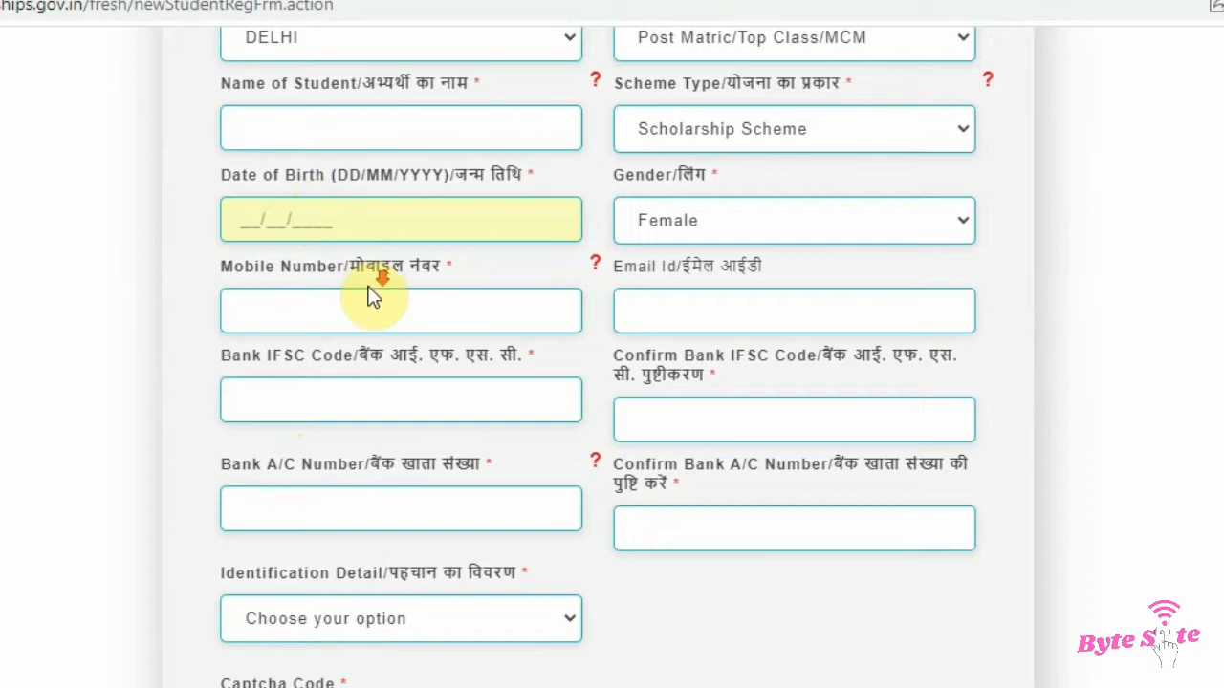
Step: Check all three Aadhaar consent declarations below the captcha on the completed form
{"action": "scroll", "coordinate": [373, 297], "scroll_direction": "down", "scroll_amount": 2}
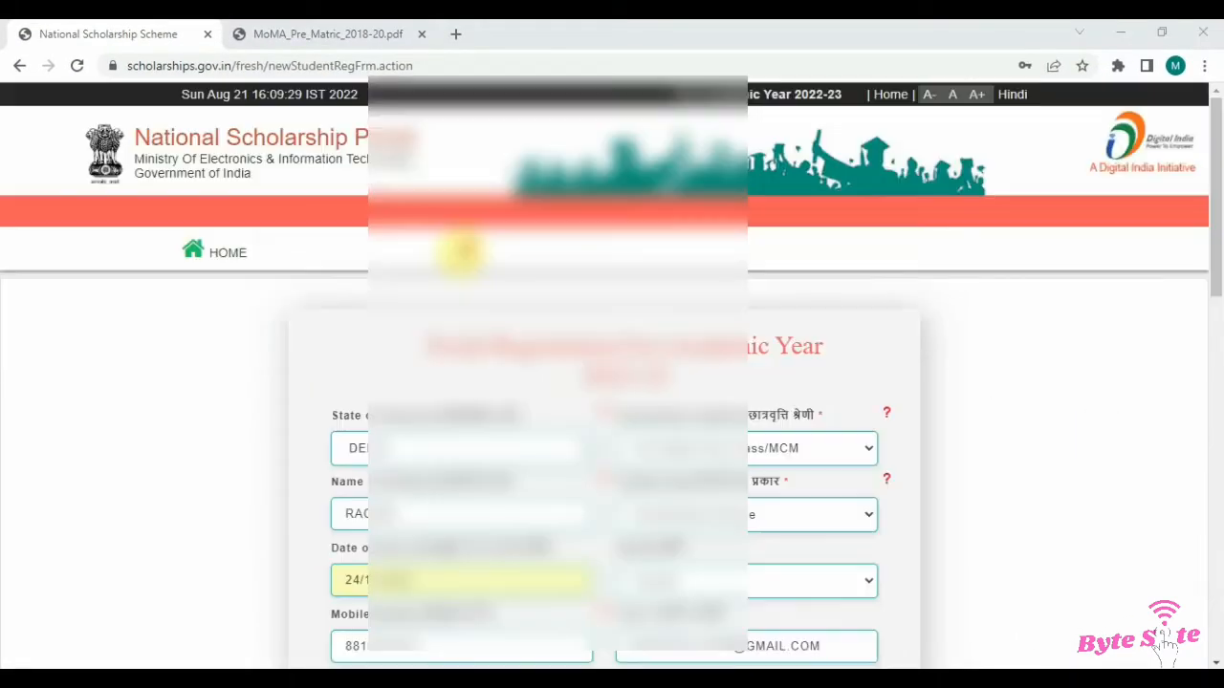
{"action": "scroll", "coordinate": [546, 287], "scroll_direction": "down", "scroll_amount": 4}
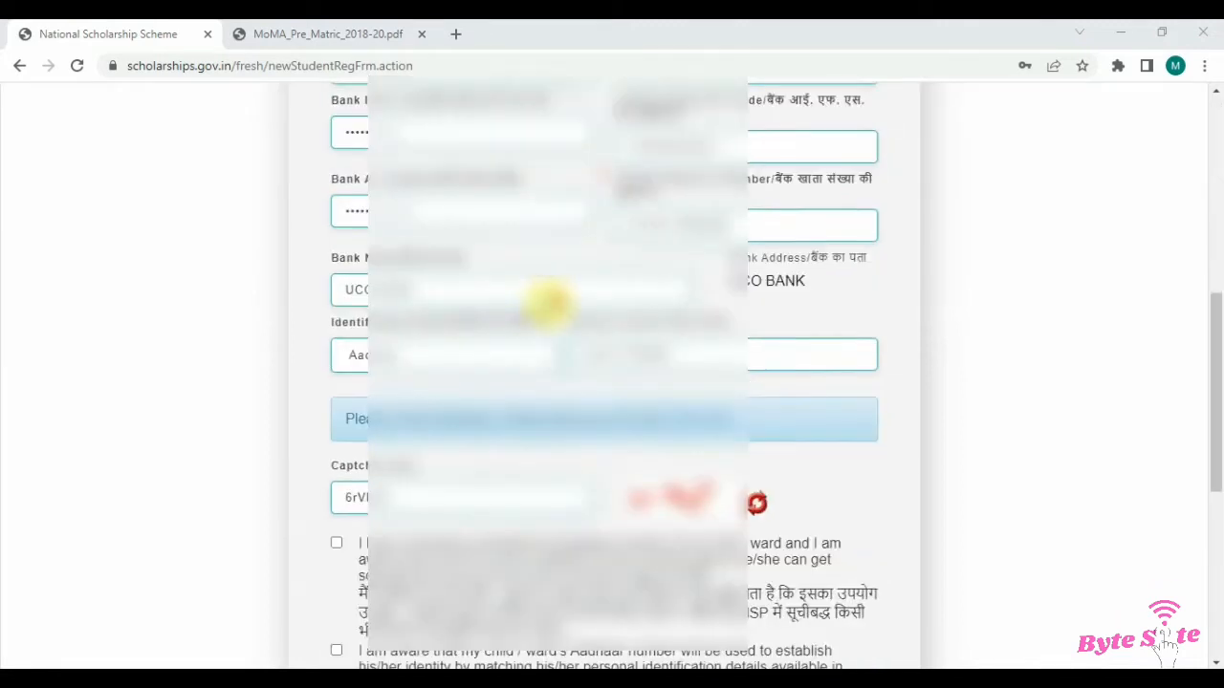
{"action": "scroll", "coordinate": [355, 412], "scroll_direction": "down", "scroll_amount": 2}
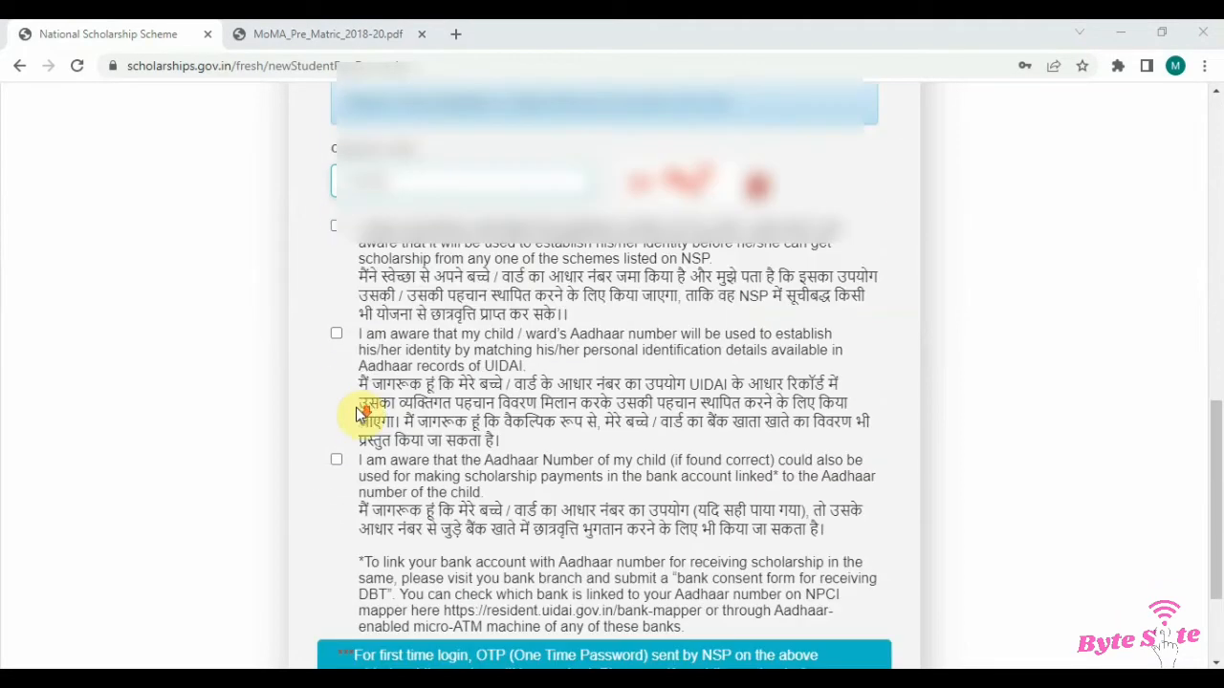
{"action": "left_click", "coordinate": [336, 225]}
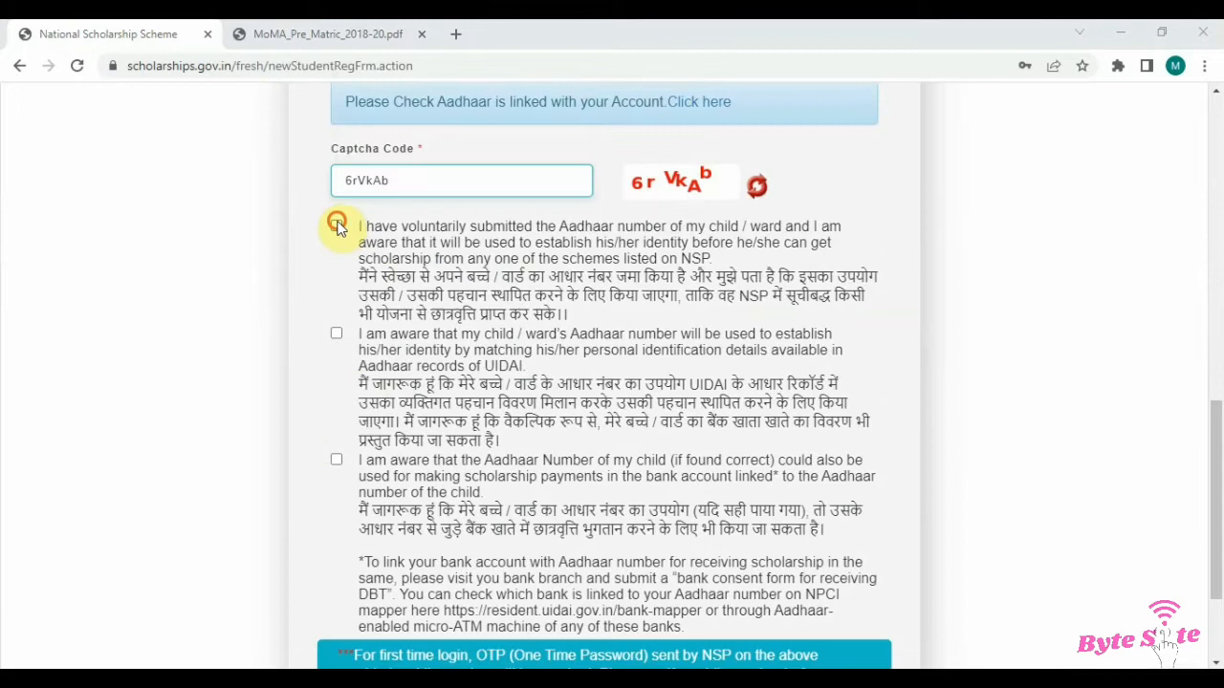
{"action": "left_click", "coordinate": [336, 333]}
{"action": "left_click", "coordinate": [337, 460]}
Step: Submit the student registration
{"action": "scroll", "coordinate": [491, 421], "scroll_direction": "down", "scroll_amount": 2}
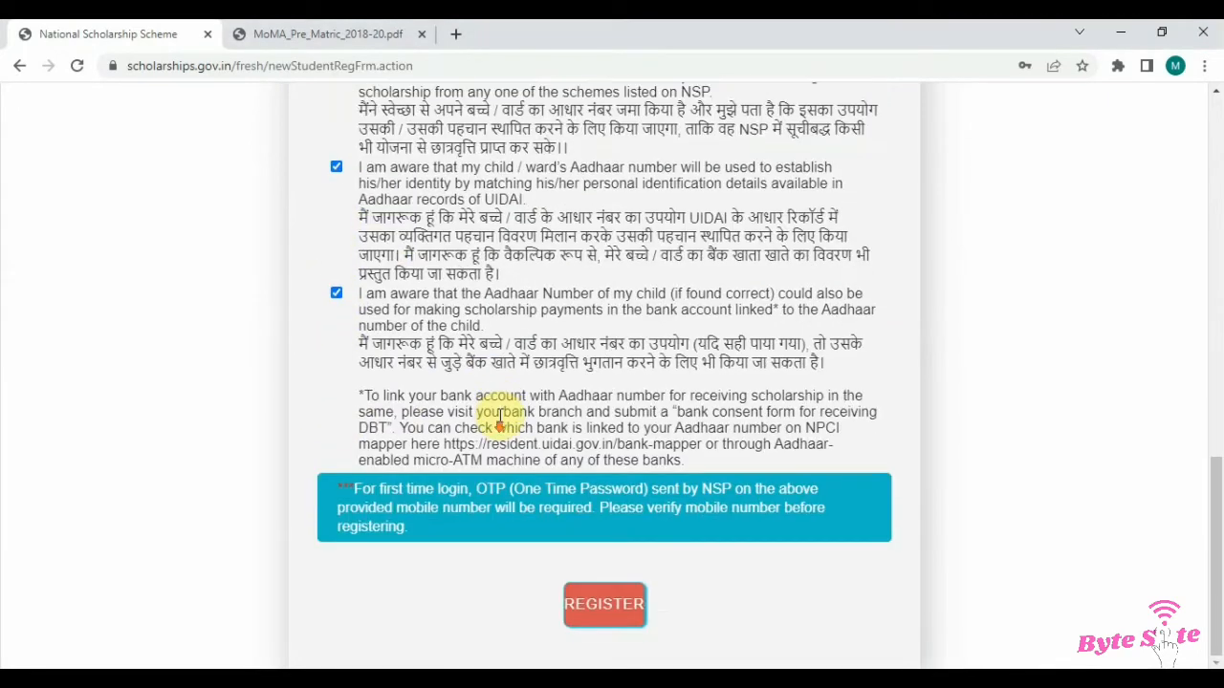
{"action": "left_click", "coordinate": [603, 595]}
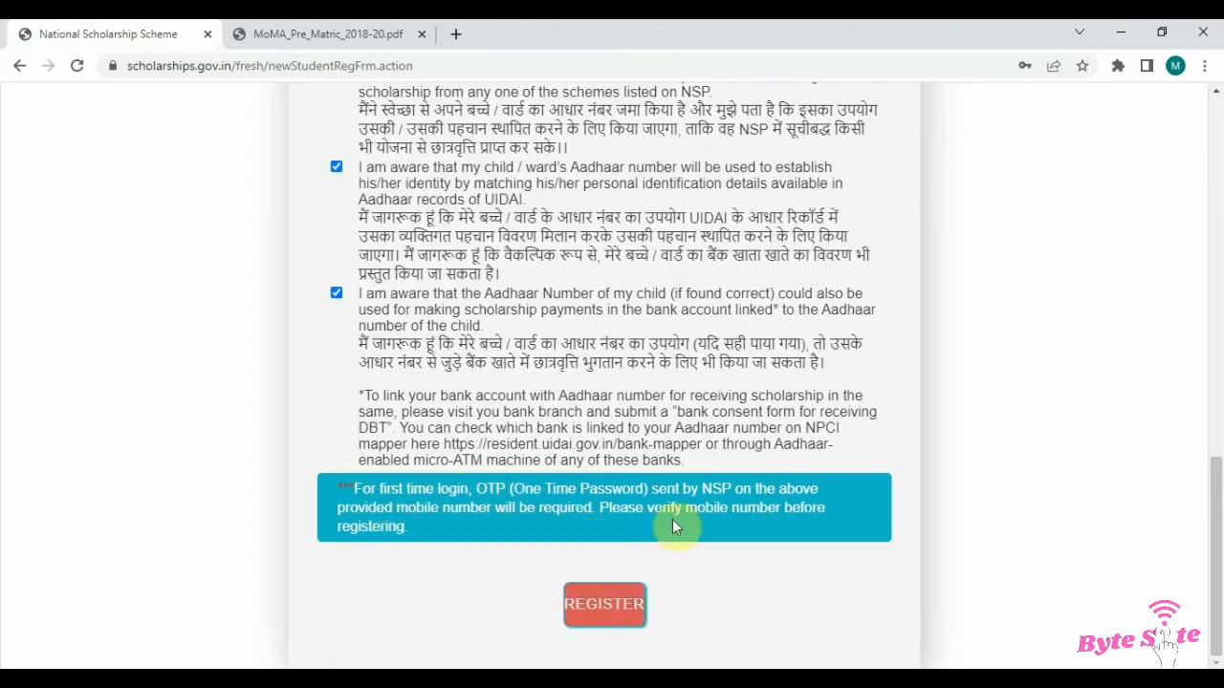
{"action": "left_click", "coordinate": [625, 599]}
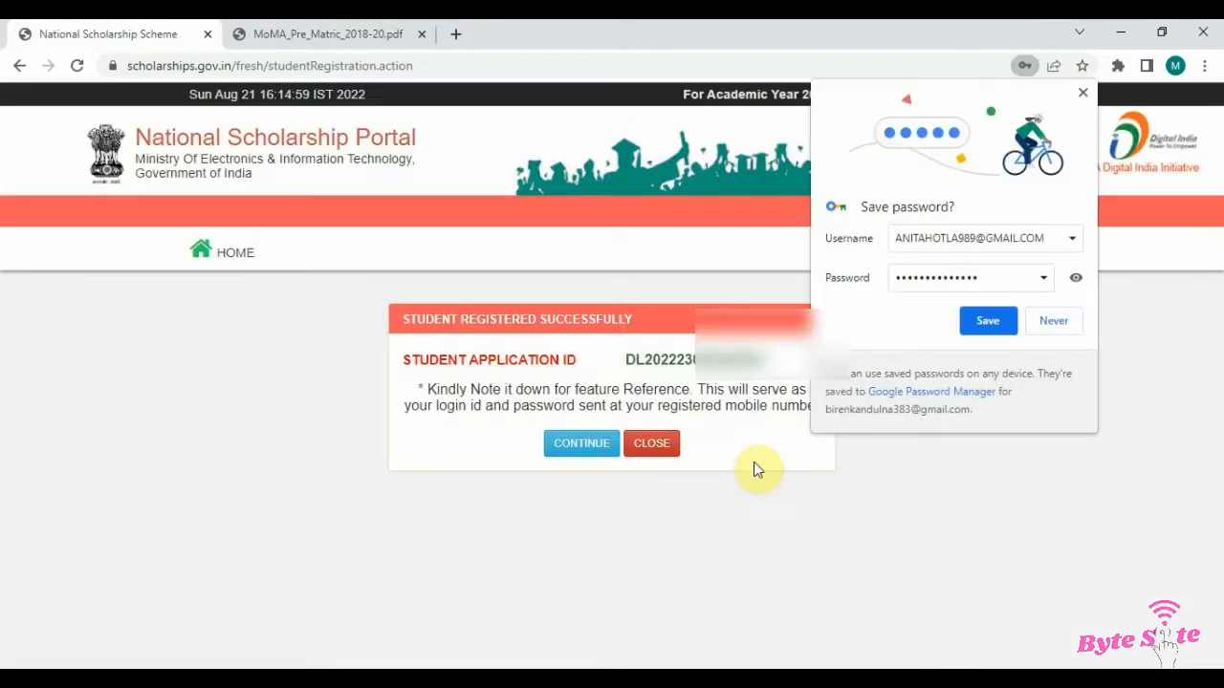
Step: Dismiss the browser's save-password prompt and continue from the registration confirmation to the login page
{"action": "left_click", "coordinate": [1082, 95]}
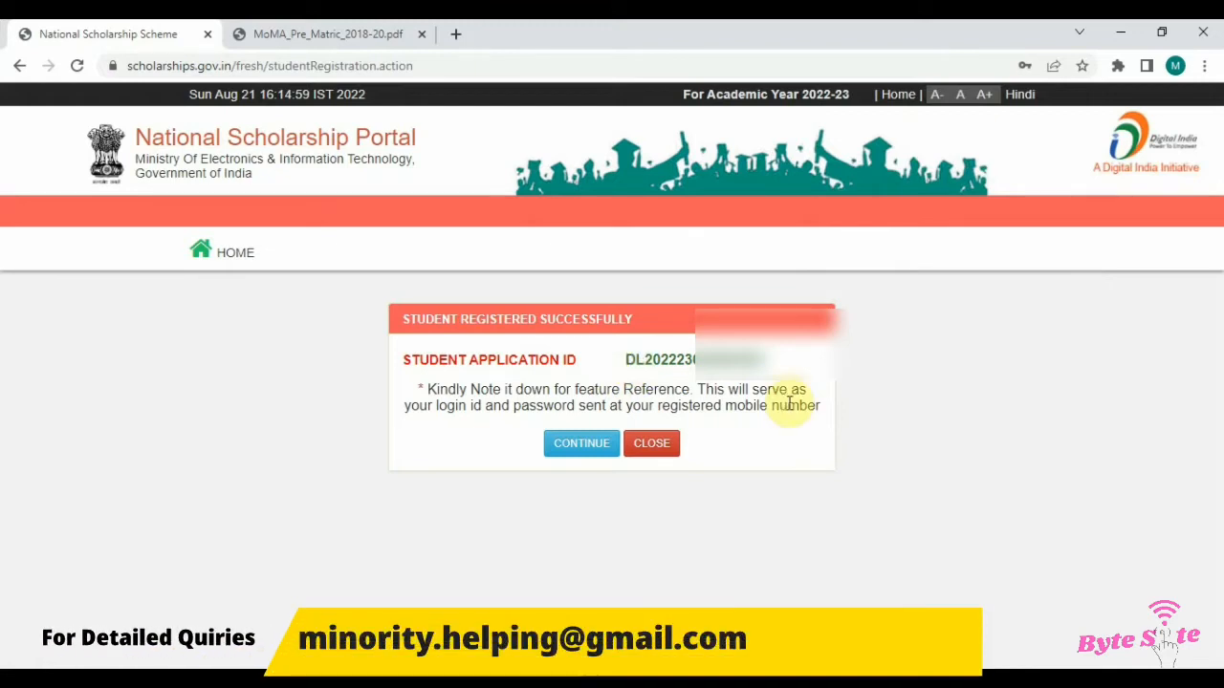
{"action": "left_click", "coordinate": [581, 447]}
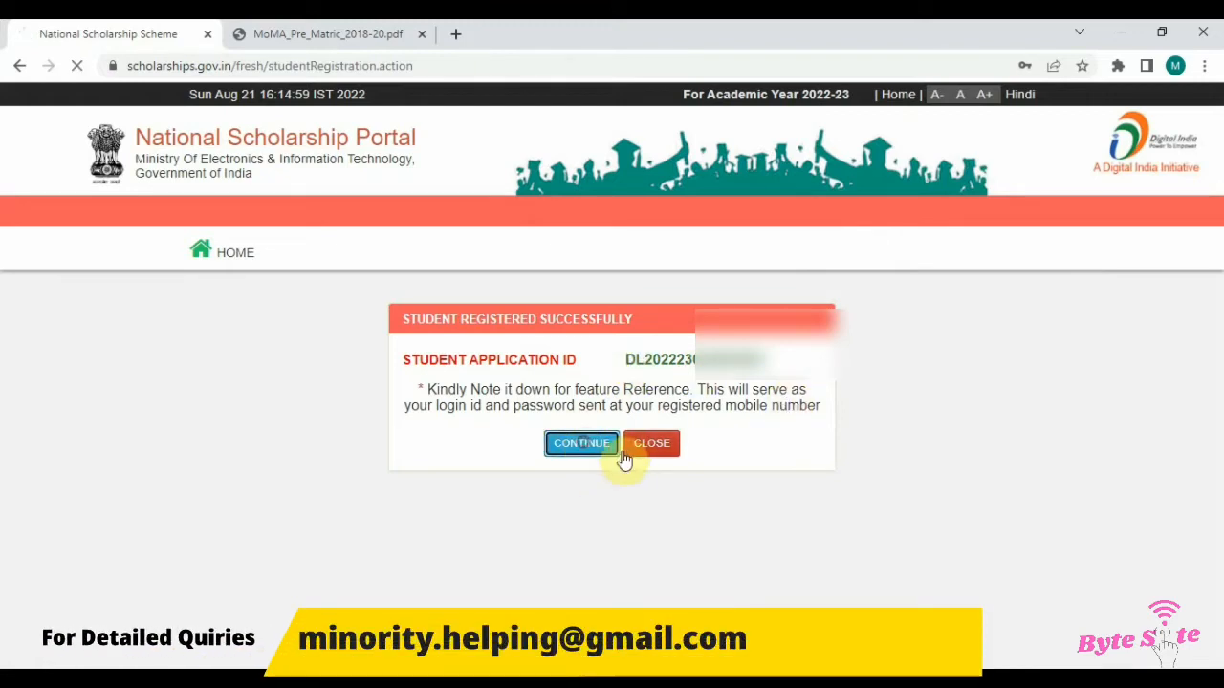
{"action": "left_click", "coordinate": [573, 436]}
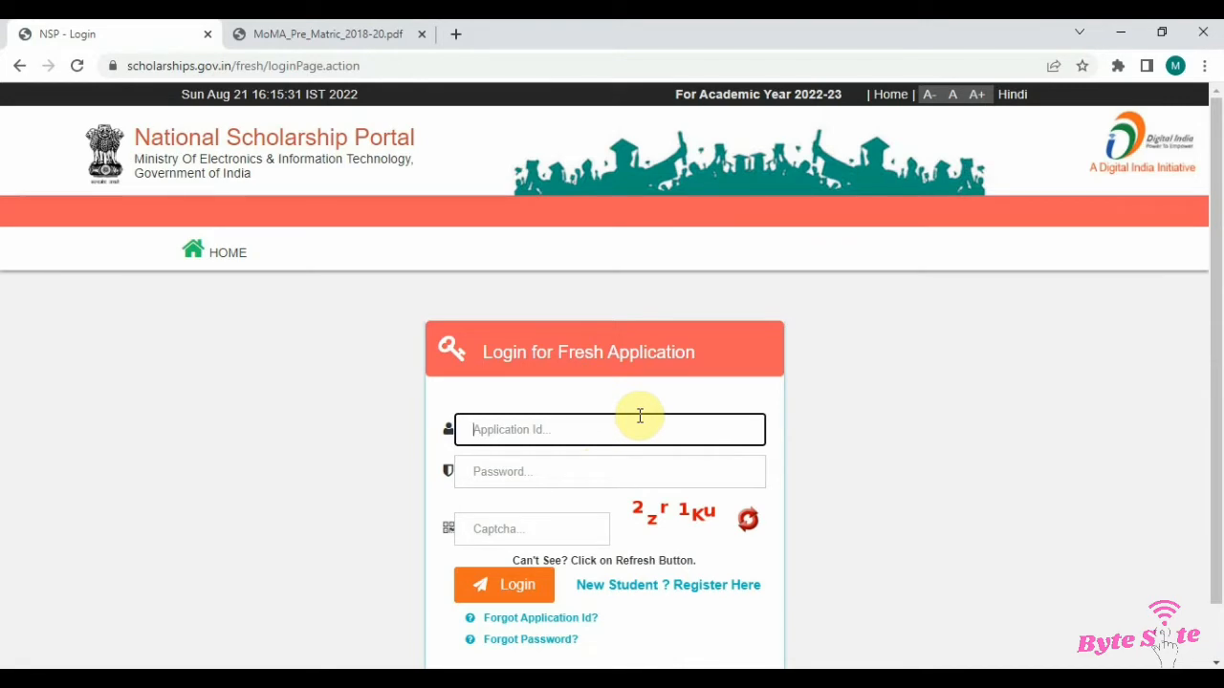
Step: Log in to the fresh application with the new application ID, the account password and the displayed captcha
{"action": "left_click", "coordinate": [560, 471]}
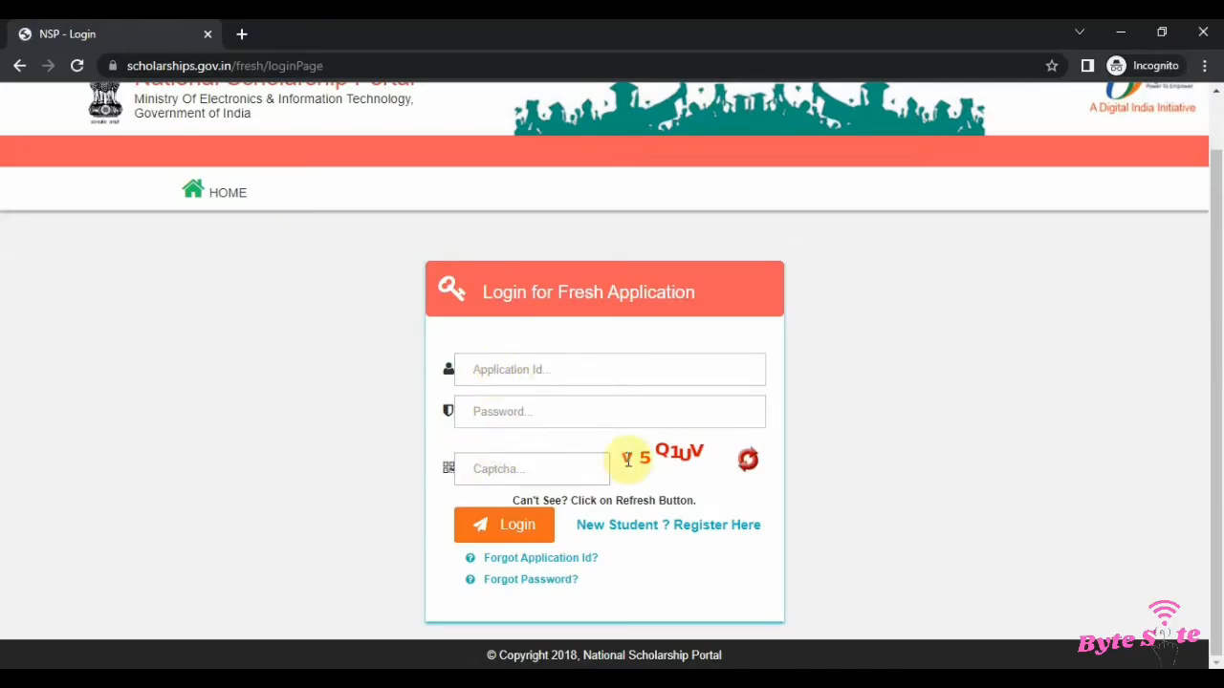
{"action": "left_click", "coordinate": [542, 372]}
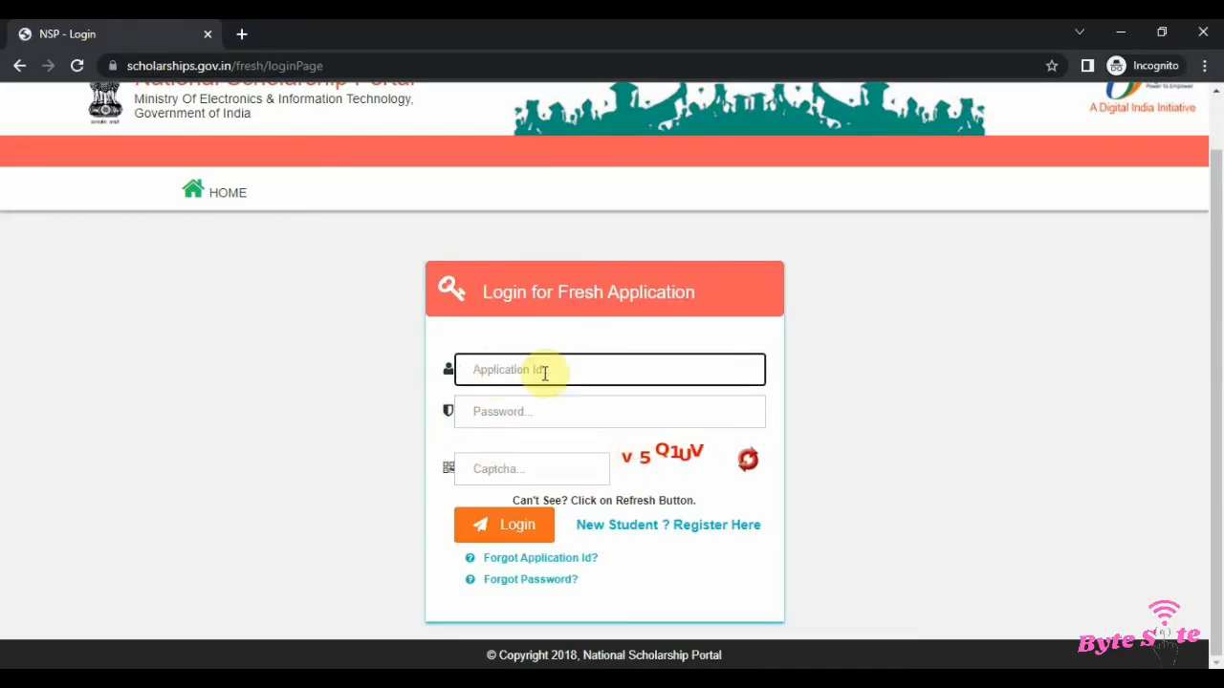
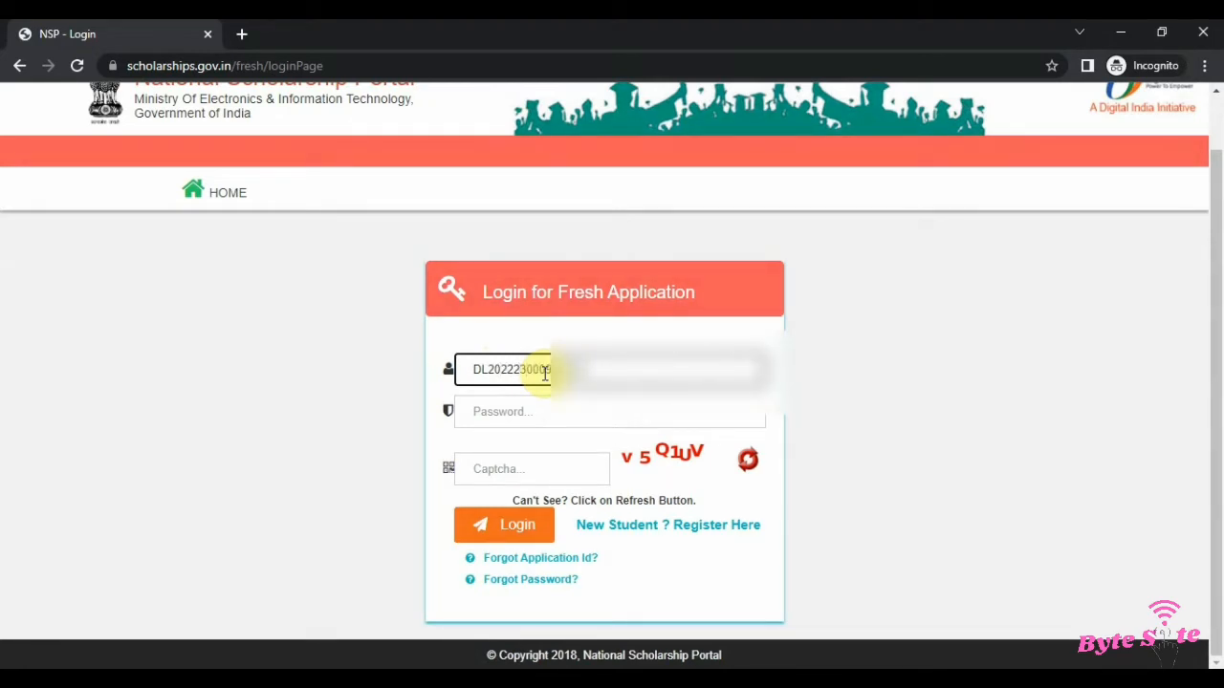
{"action": "key", "text": "Tab"}
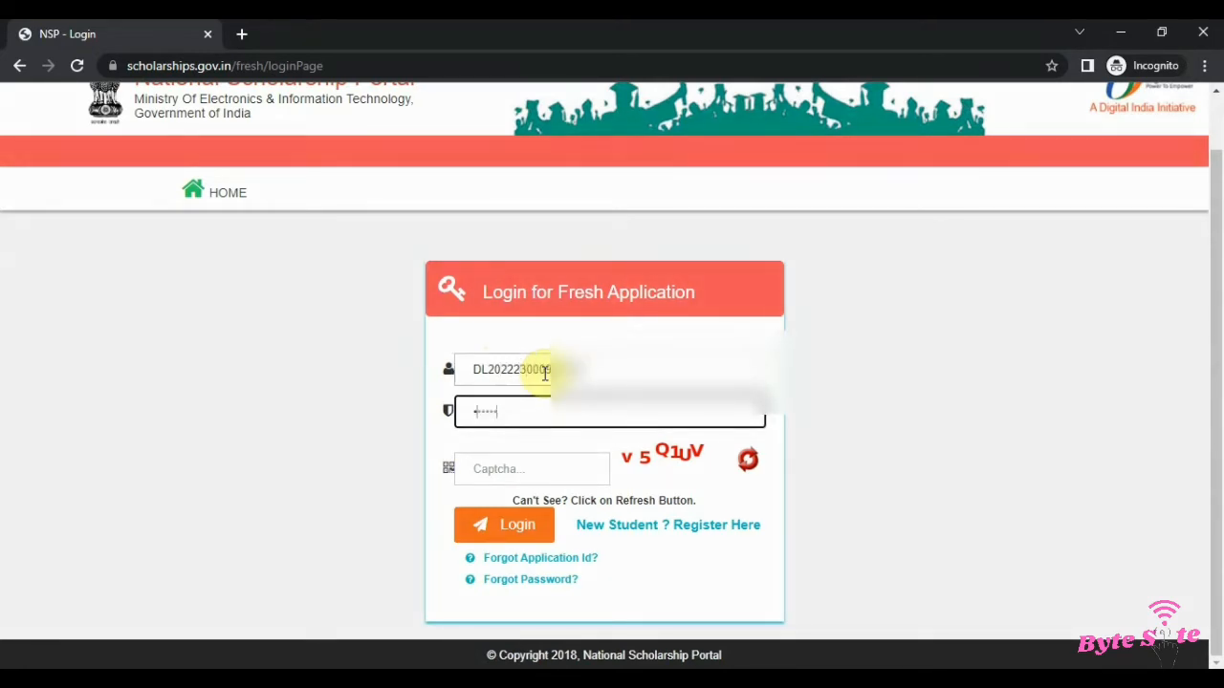
{"action": "key", "text": "Tab"}
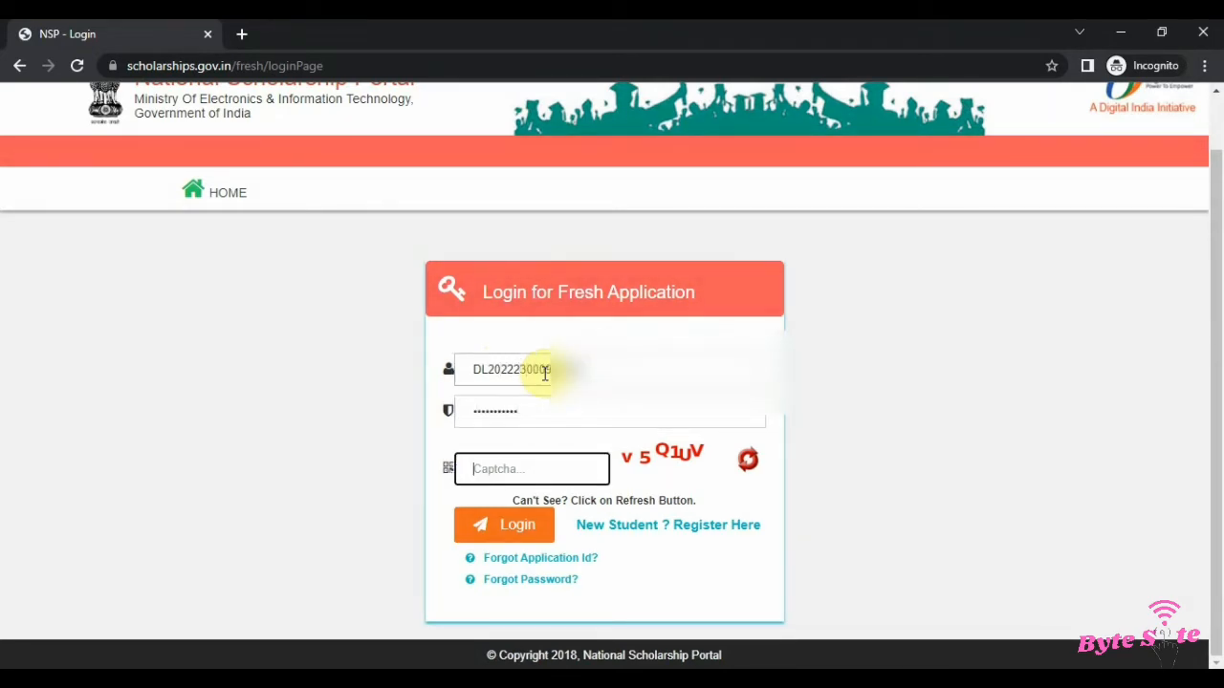
{"action": "type", "text": "v5Q1UV"}
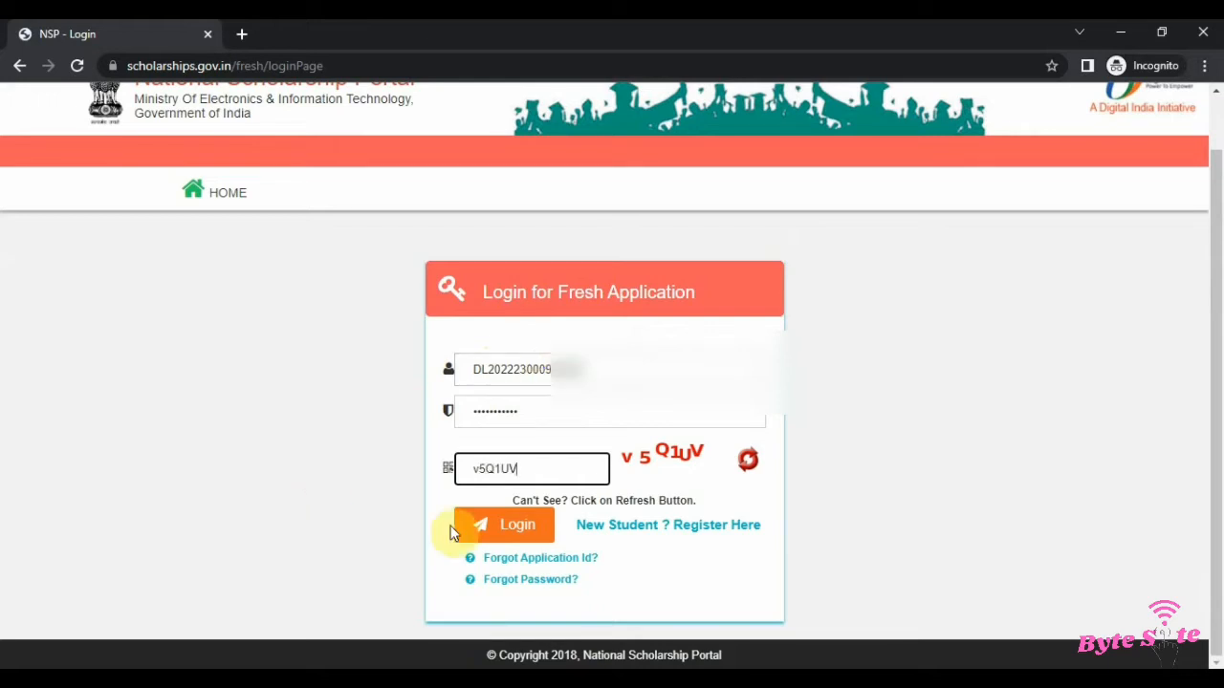
{"action": "left_click", "coordinate": [506, 528]}
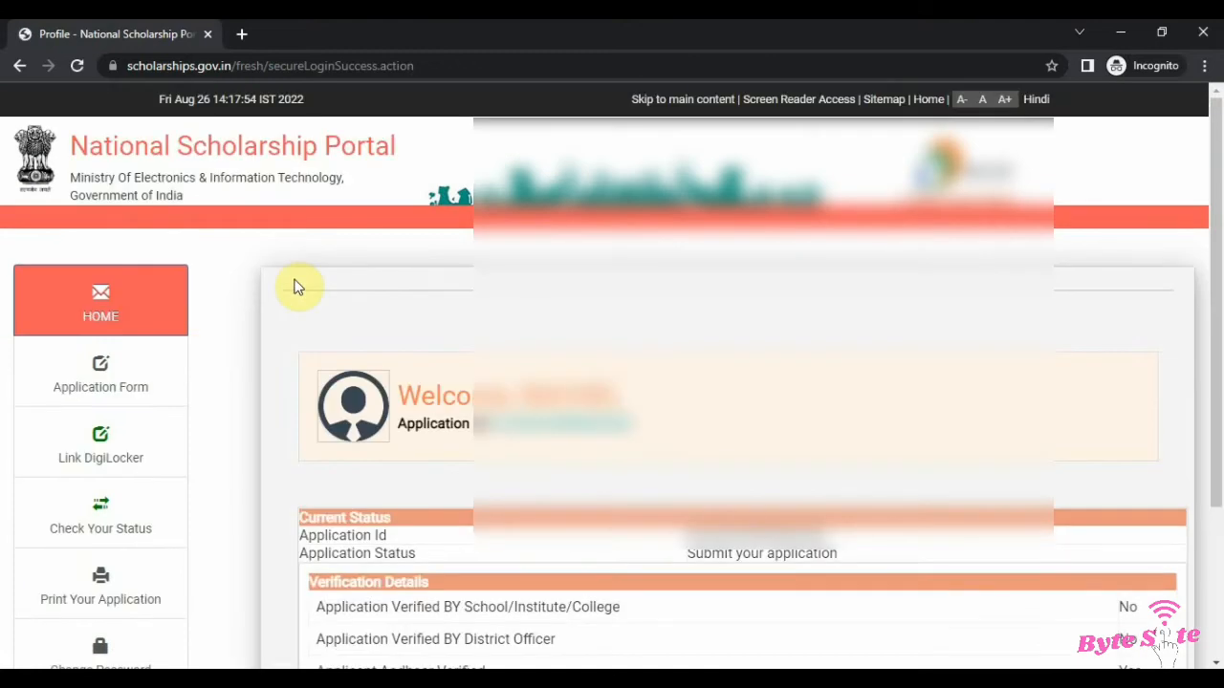
Step: Open the application form from the student dashboard and go to its General Information section
{"action": "scroll", "coordinate": [54, 376], "scroll_direction": "down", "scroll_amount": 3}
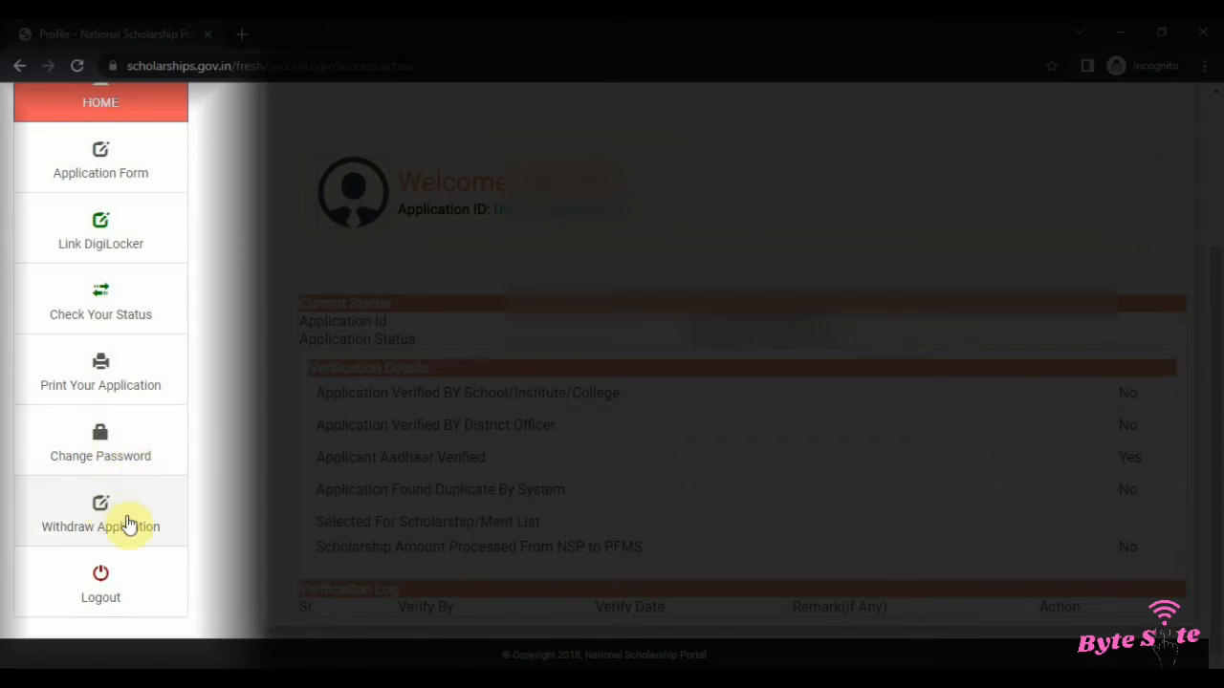
{"action": "left_click", "coordinate": [117, 172]}
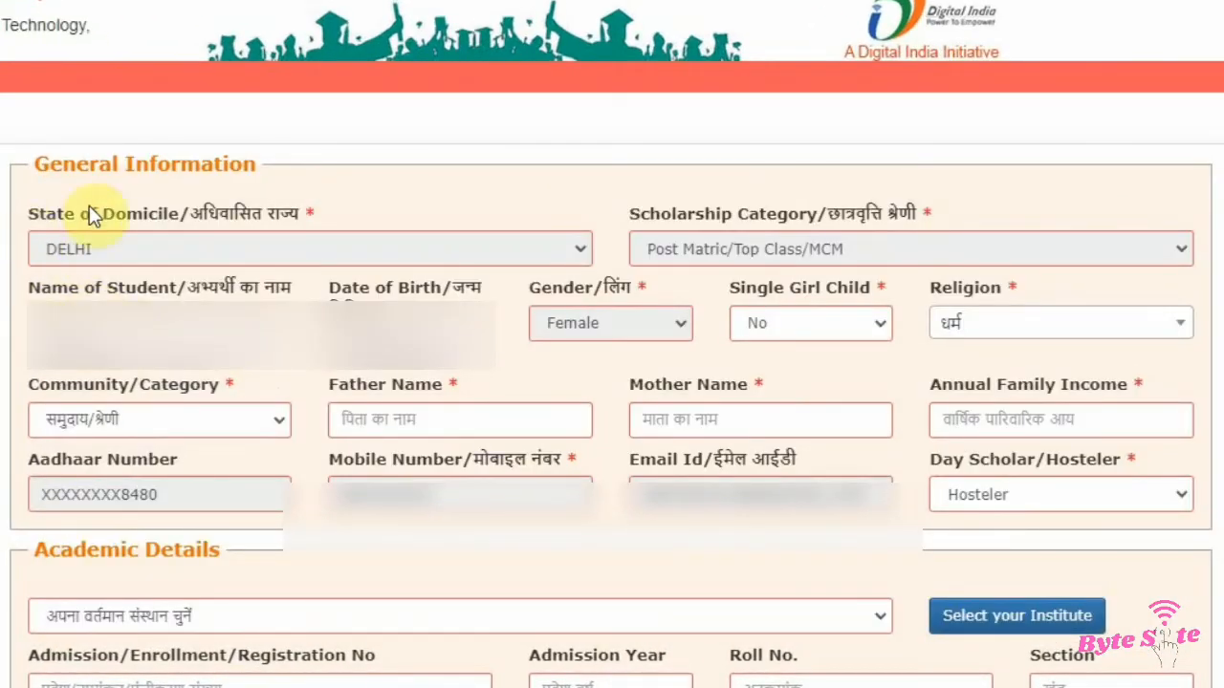
{"action": "left_click_drag", "start_coordinate": [36, 167], "coordinate": [267, 175]}
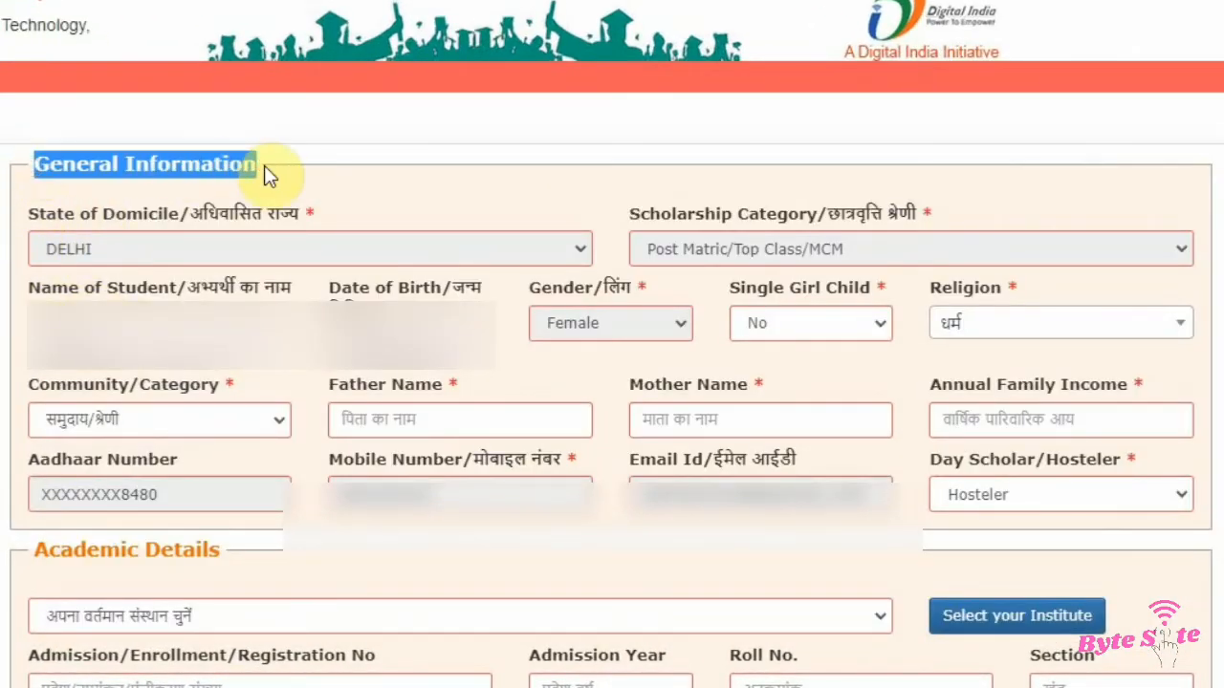
{"action": "left_click", "coordinate": [84, 280]}
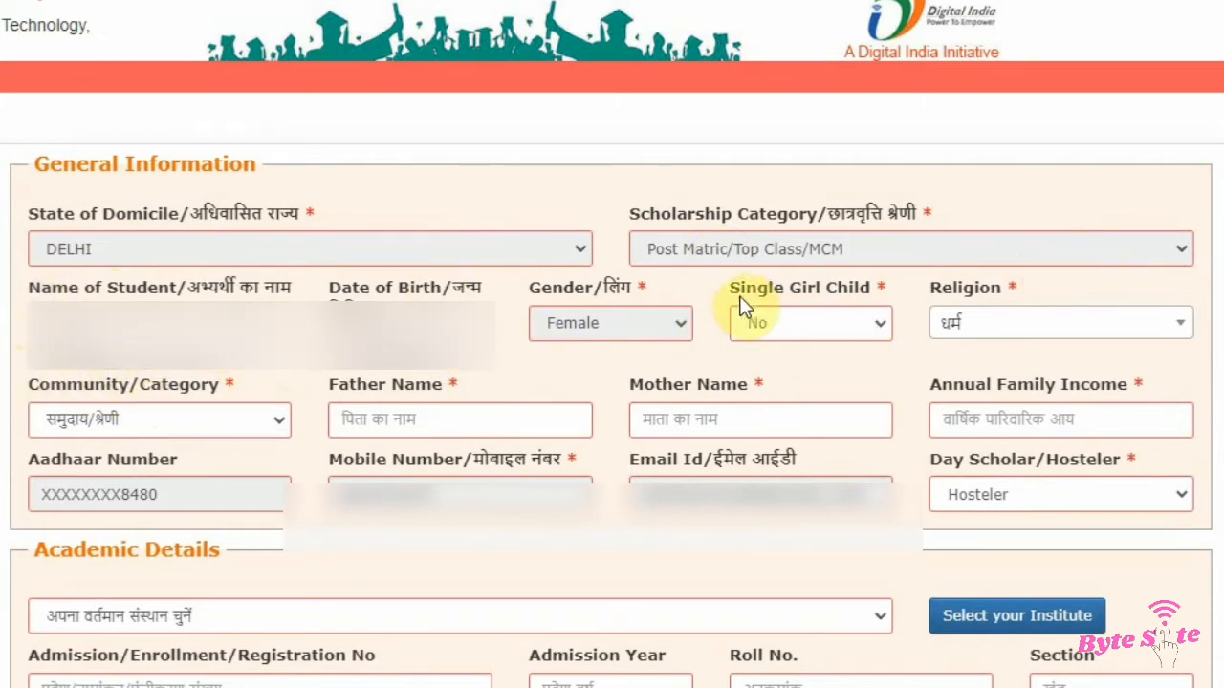
Step: Set Single Girl Child to No and Religion to Christian
{"action": "left_click_drag", "start_coordinate": [734, 289], "coordinate": [871, 292]}
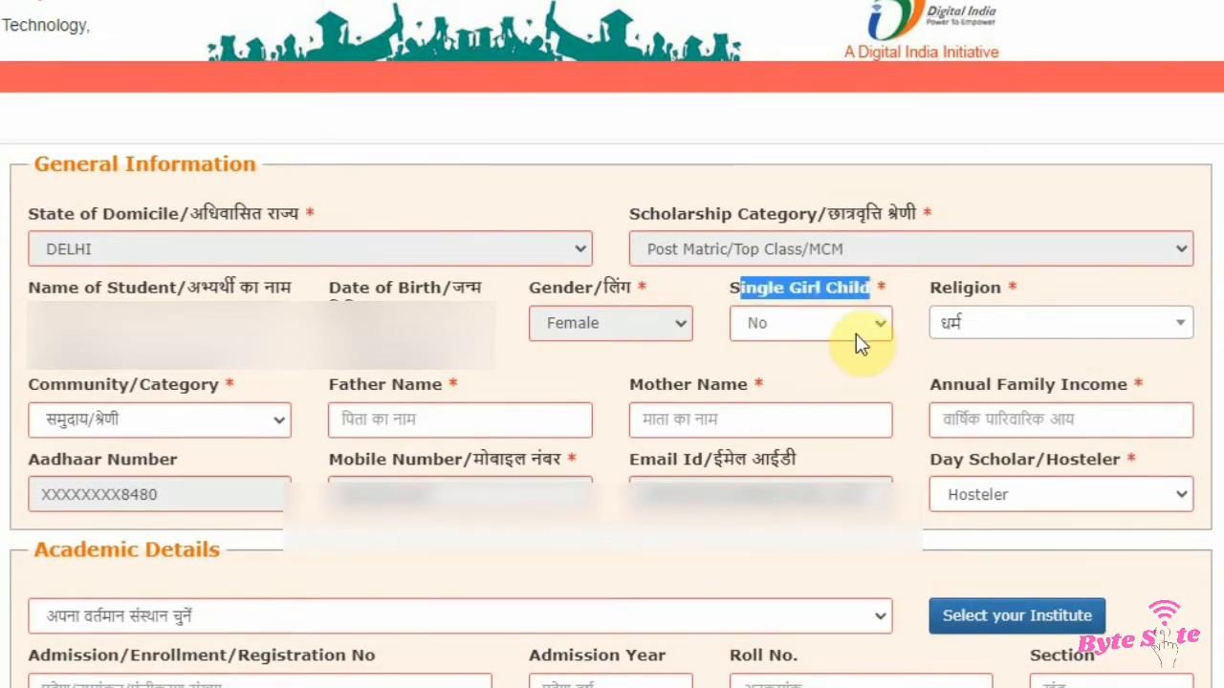
{"action": "left_click", "coordinate": [857, 328]}
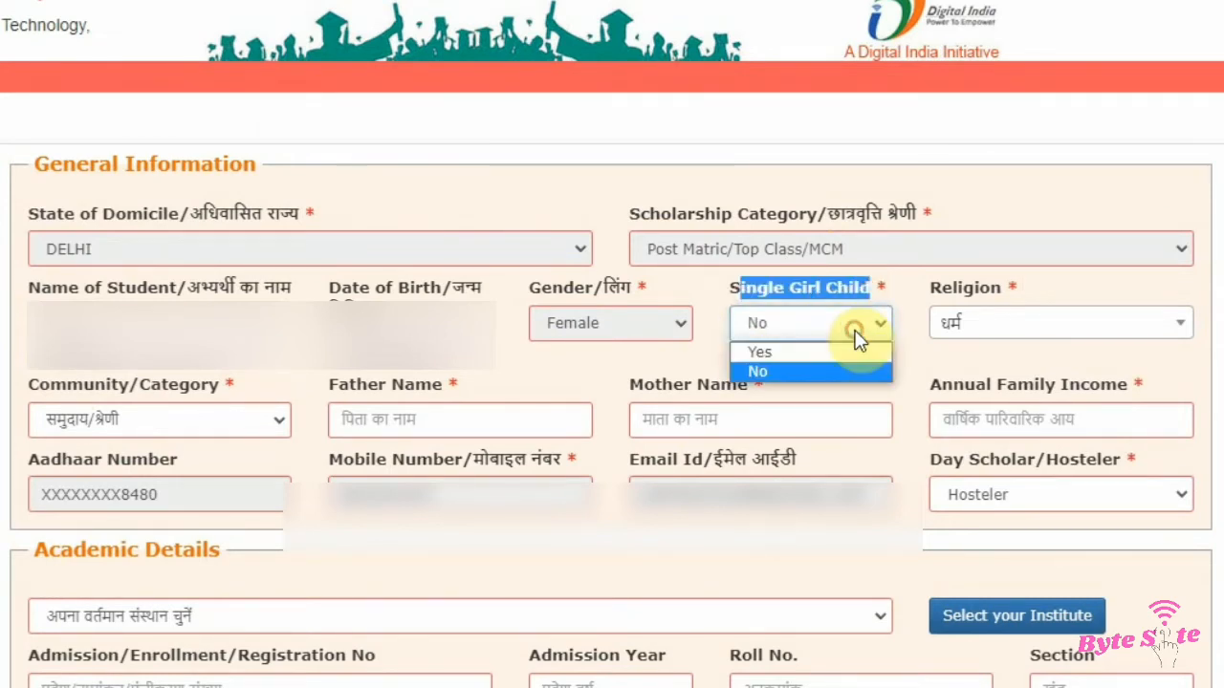
{"action": "left_click", "coordinate": [794, 373]}
{"action": "left_click_drag", "start_coordinate": [907, 295], "coordinate": [998, 296]}
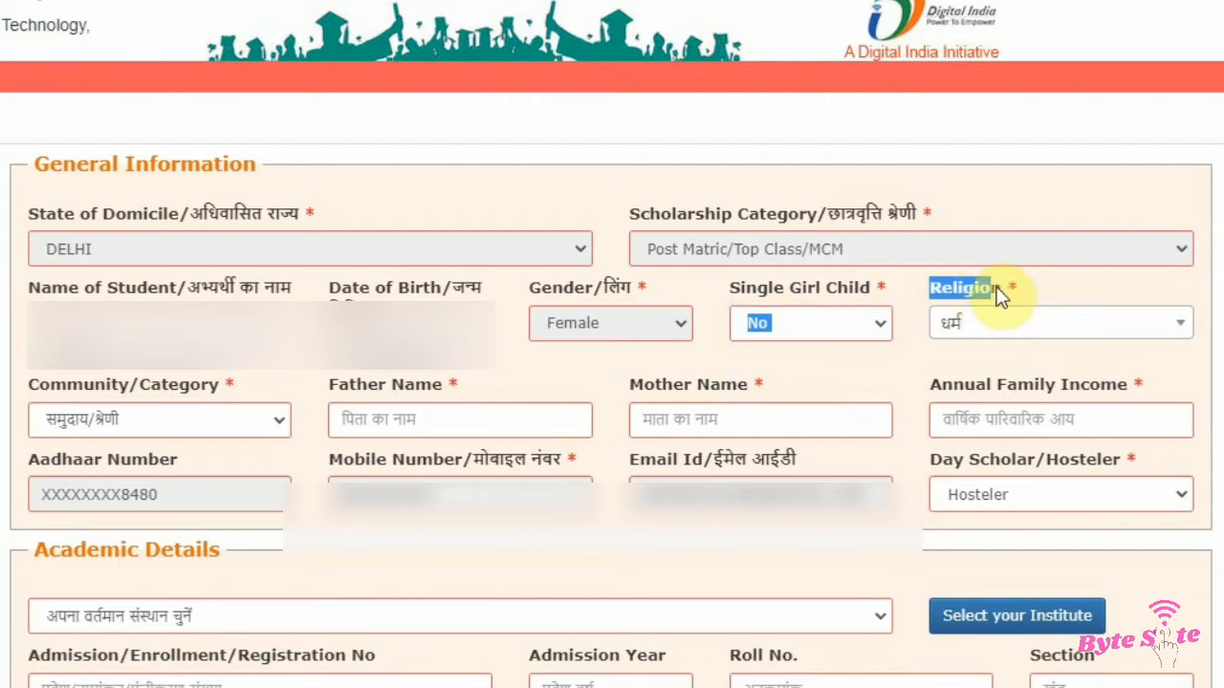
{"action": "left_click", "coordinate": [1004, 336]}
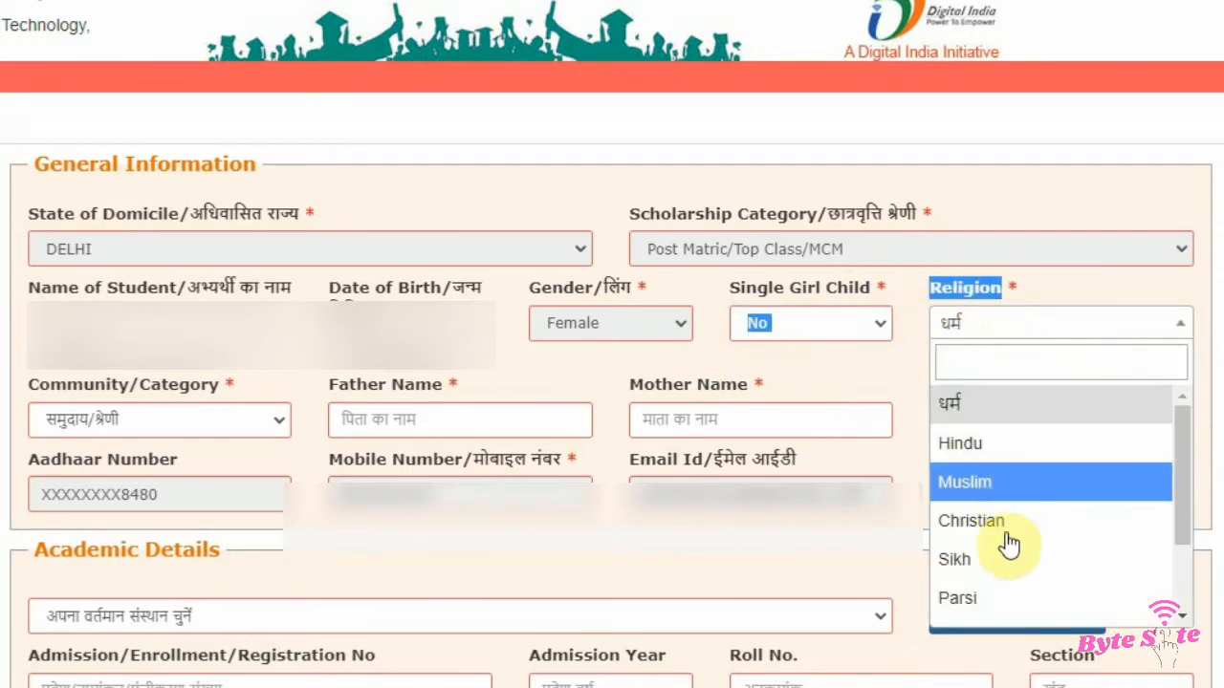
{"action": "left_click", "coordinate": [1000, 523]}
{"action": "left_click", "coordinate": [155, 427]}
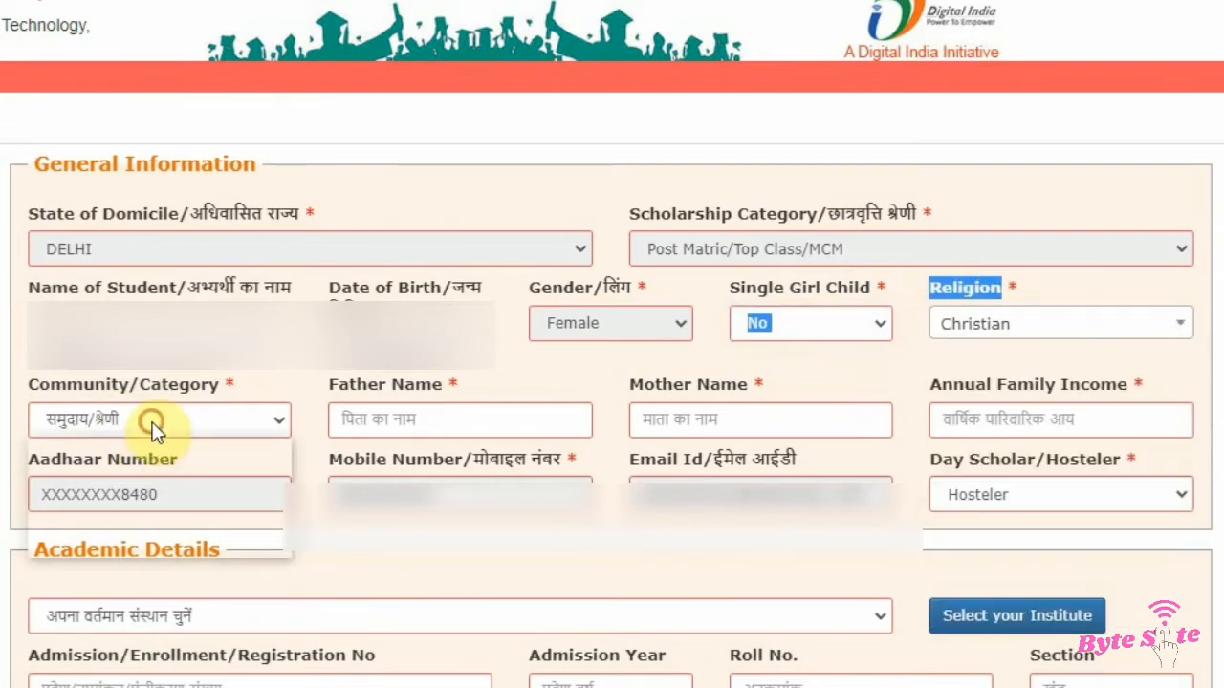
{"action": "left_click", "coordinate": [108, 470]}
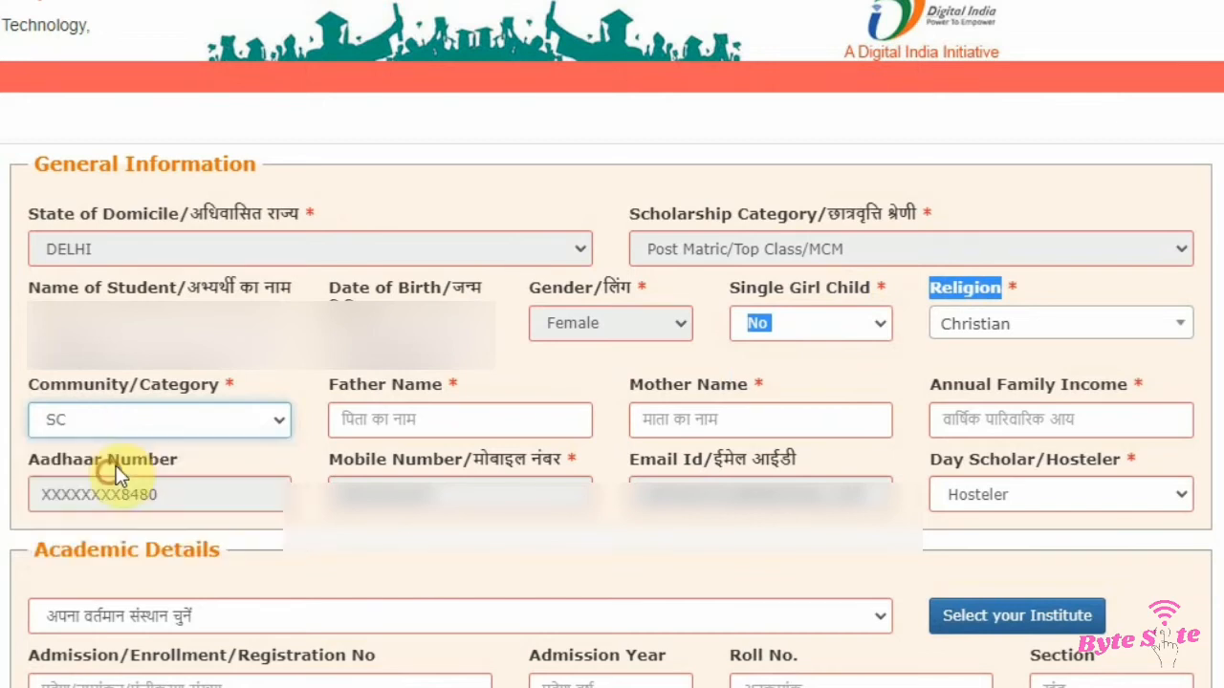
{"action": "left_click", "coordinate": [145, 417]}
{"action": "left_click", "coordinate": [127, 449]}
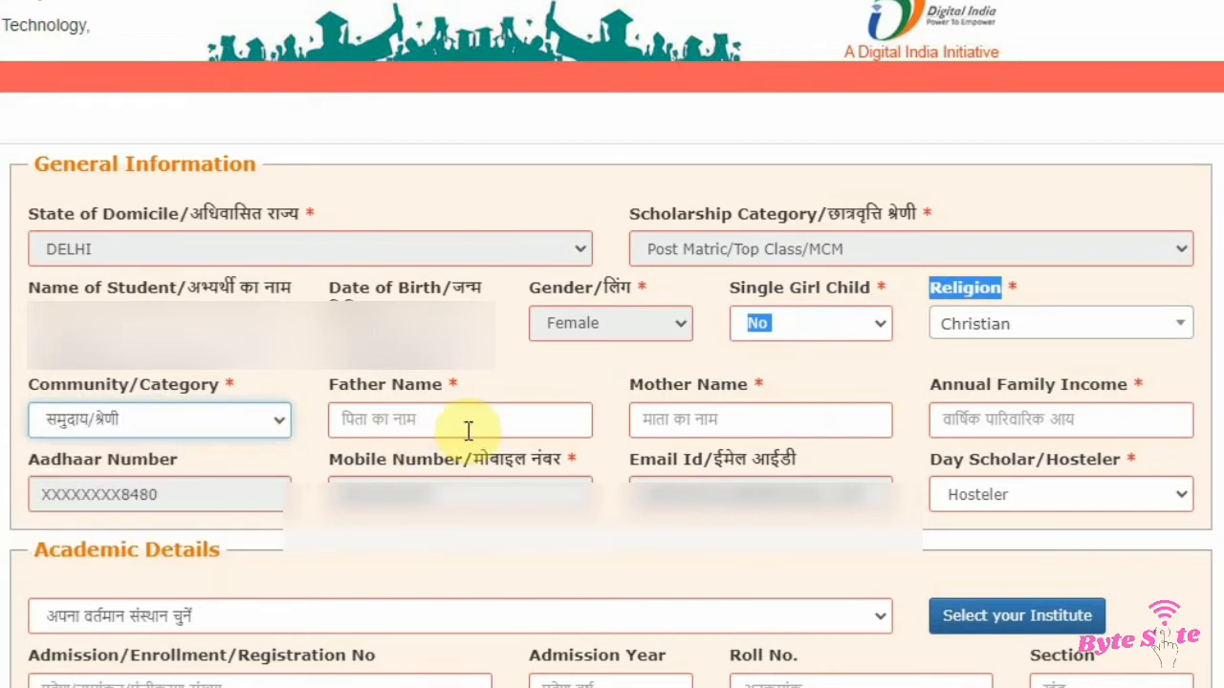
Step: Examine the Father Name, Mother Name and Annual Family Income fields of the form
{"action": "left_click_drag", "start_coordinate": [316, 379], "coordinate": [446, 379]}
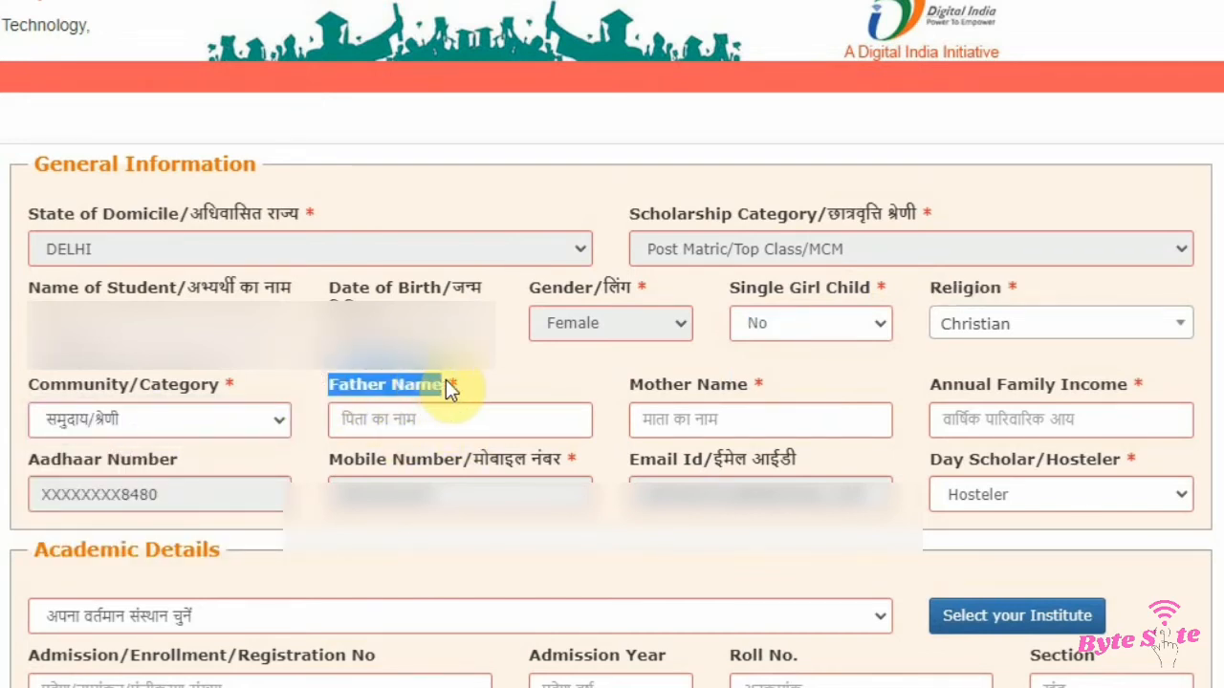
{"action": "left_click_drag", "start_coordinate": [627, 391], "coordinate": [847, 392]}
{"action": "left_click", "coordinate": [850, 392]}
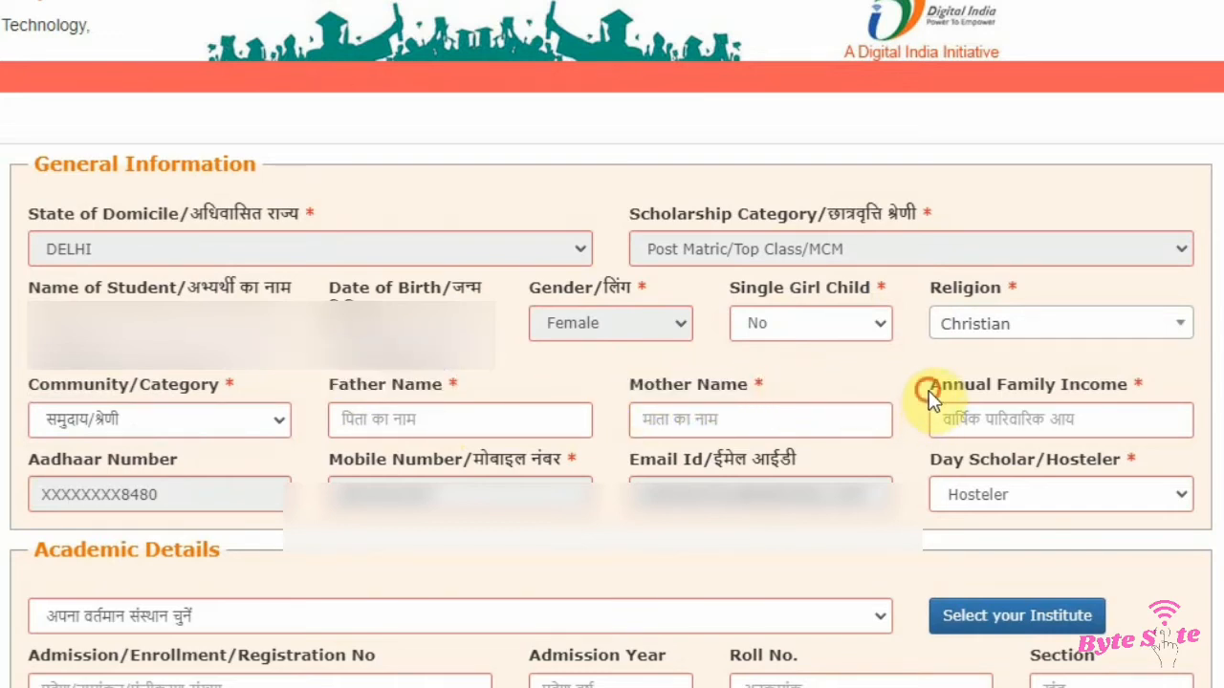
{"action": "left_click_drag", "start_coordinate": [928, 390], "coordinate": [1149, 390]}
{"action": "left_click", "coordinate": [1155, 397]}
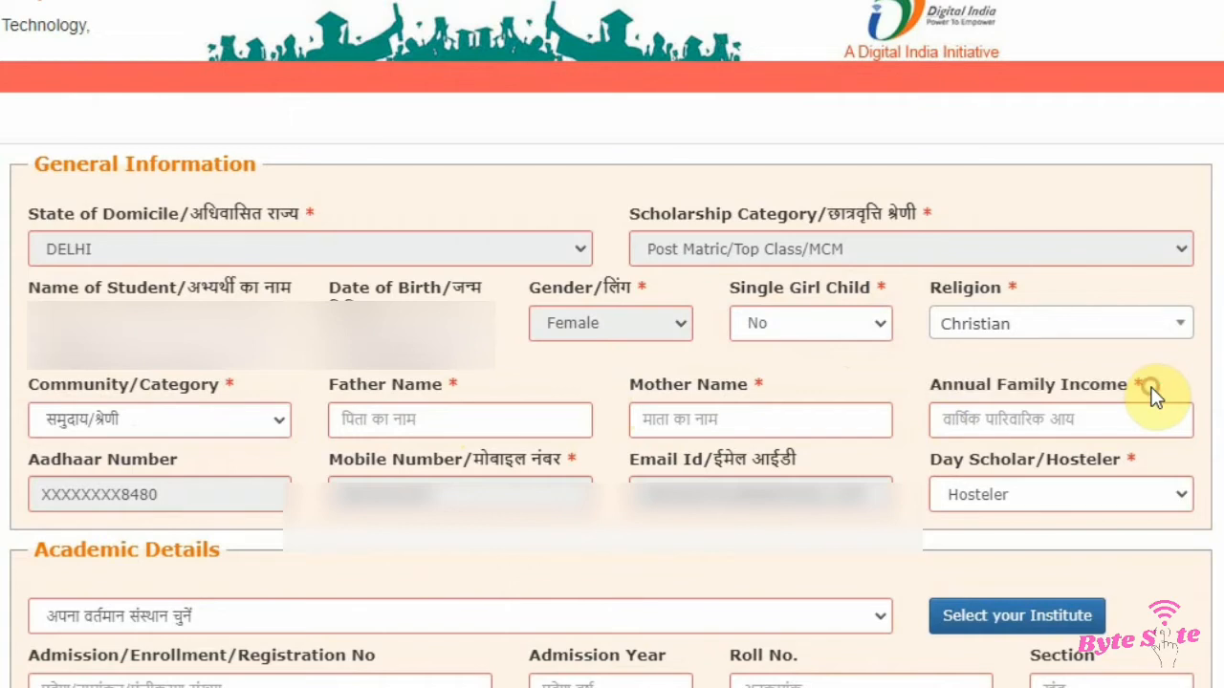
{"action": "scroll", "coordinate": [612, 382], "scroll_direction": "down", "scroll_amount": 3}
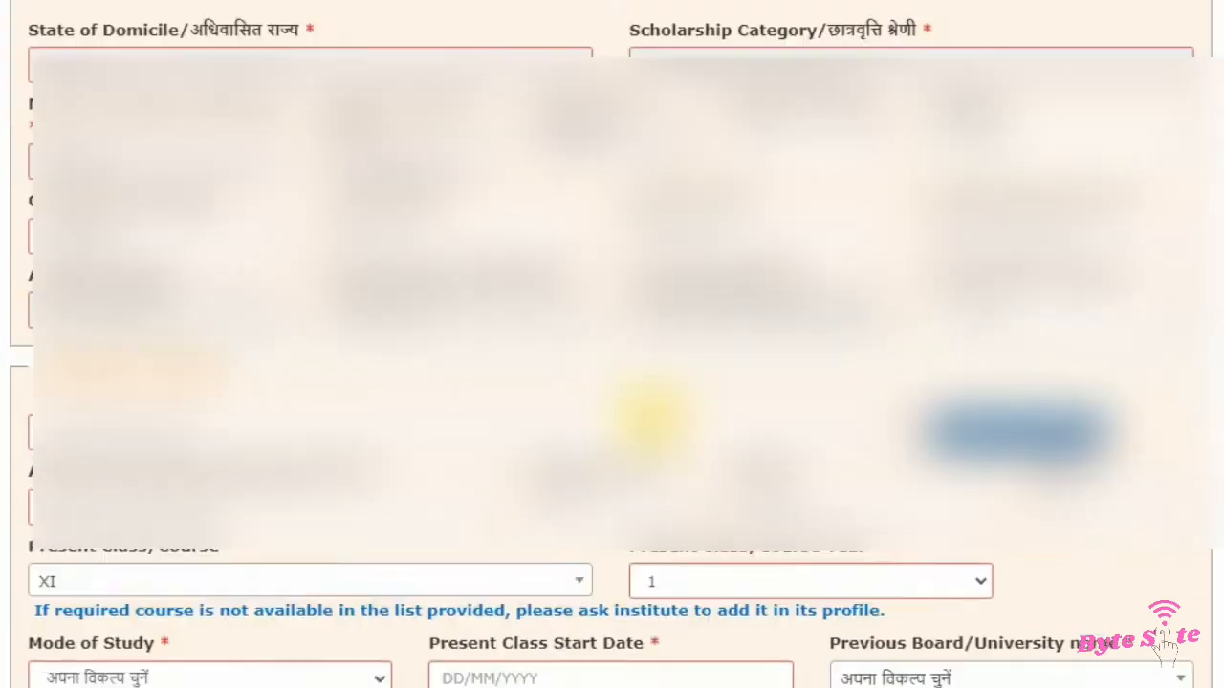
Step: Set Day Scholar/Hosteler to Hosteler
{"action": "left_click", "coordinate": [1029, 251]}
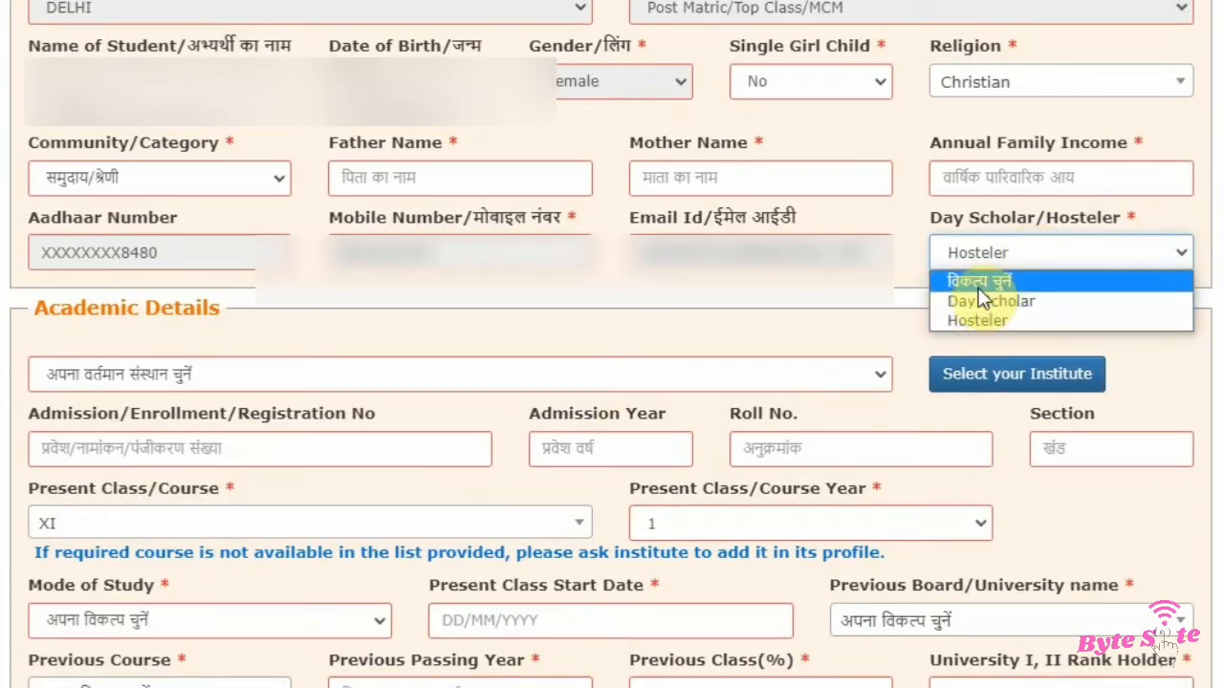
{"action": "left_click", "coordinate": [973, 282]}
{"action": "left_click", "coordinate": [1067, 252]}
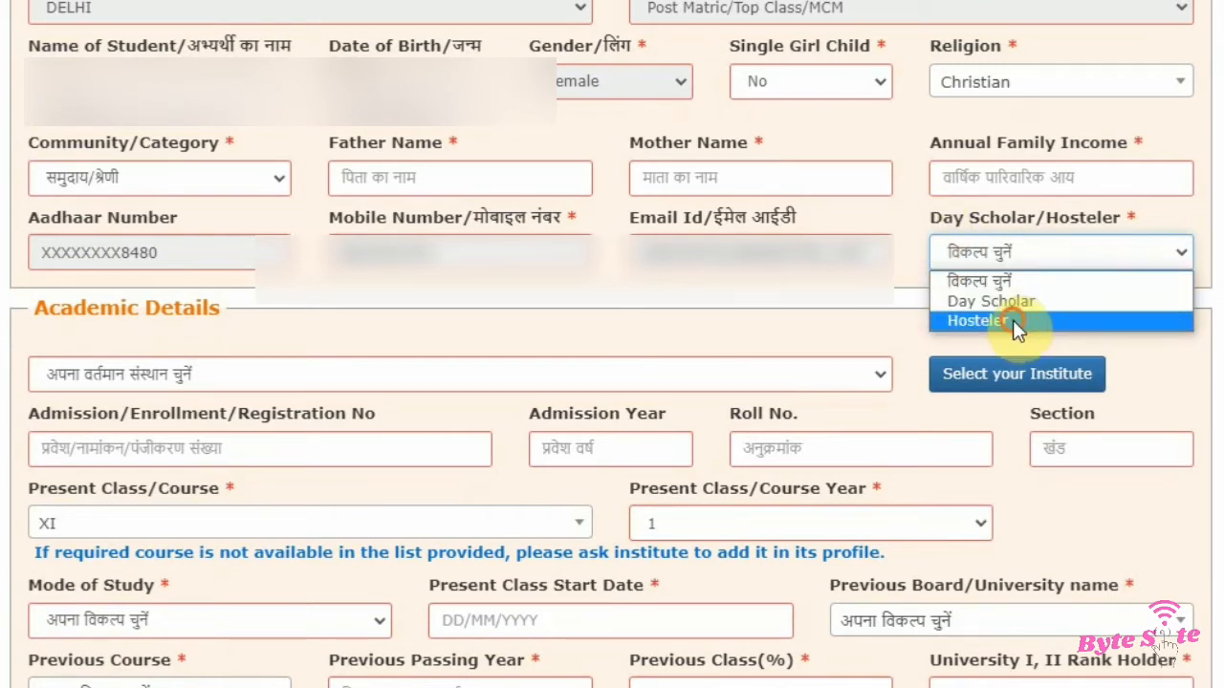
{"action": "left_click", "coordinate": [1012, 320]}
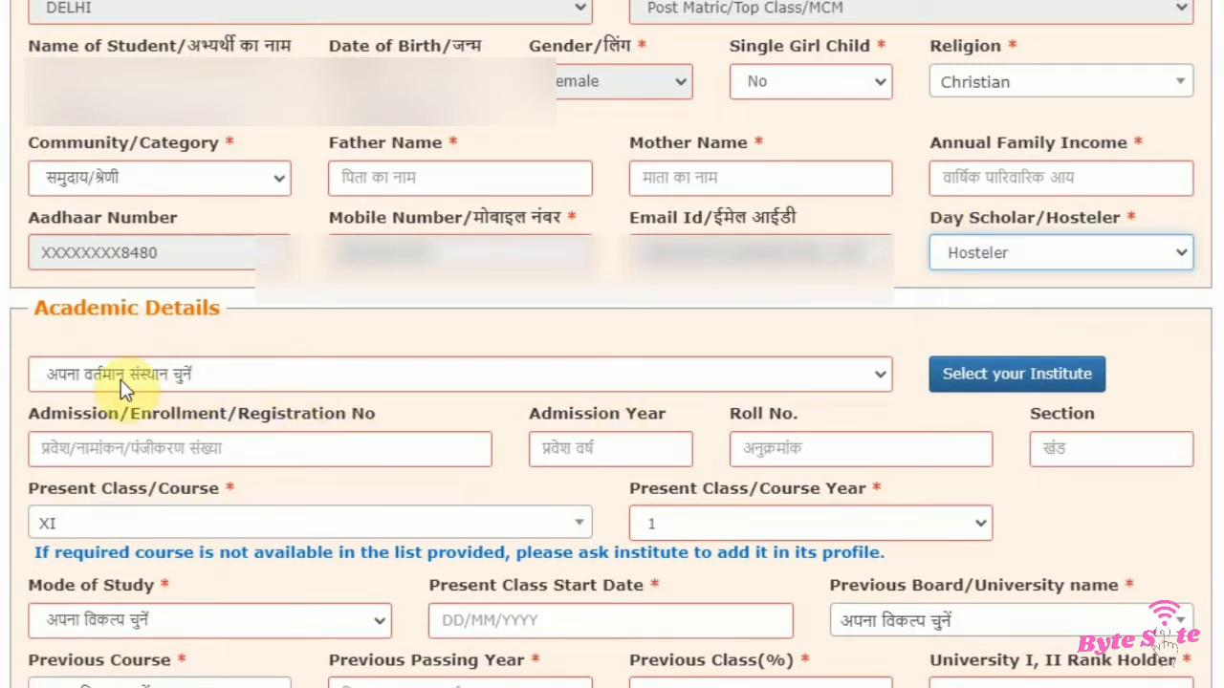
{"action": "left_click", "coordinate": [40, 376]}
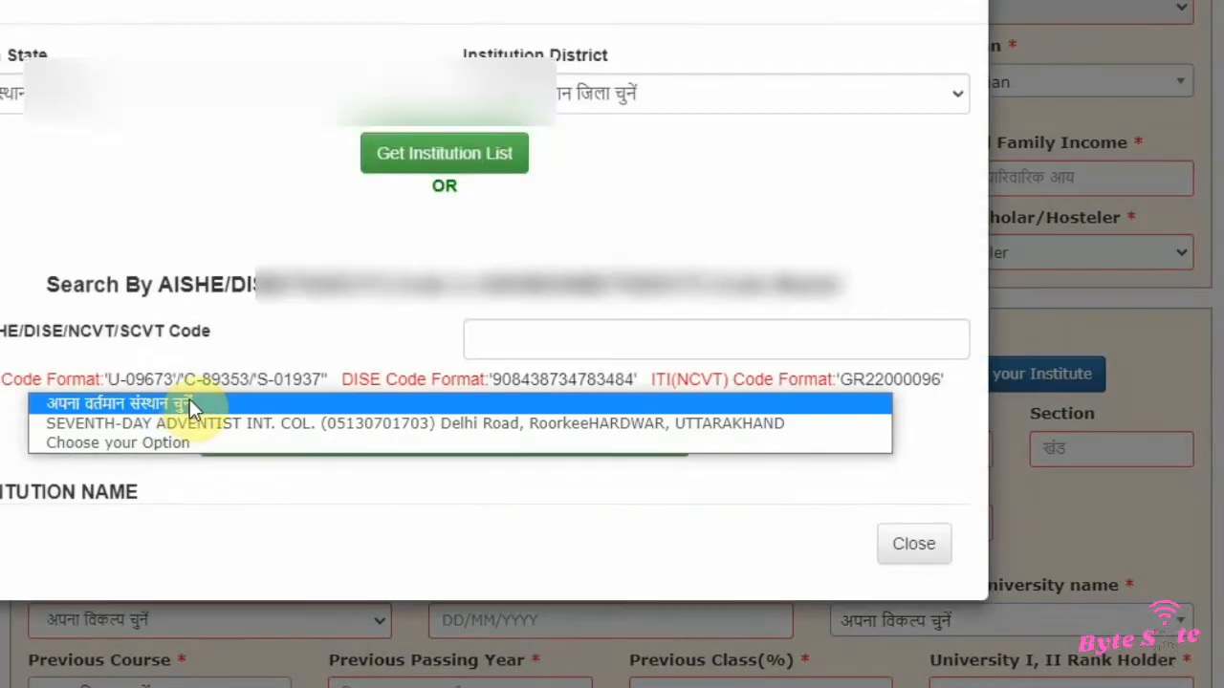
{"action": "left_click", "coordinate": [240, 422]}
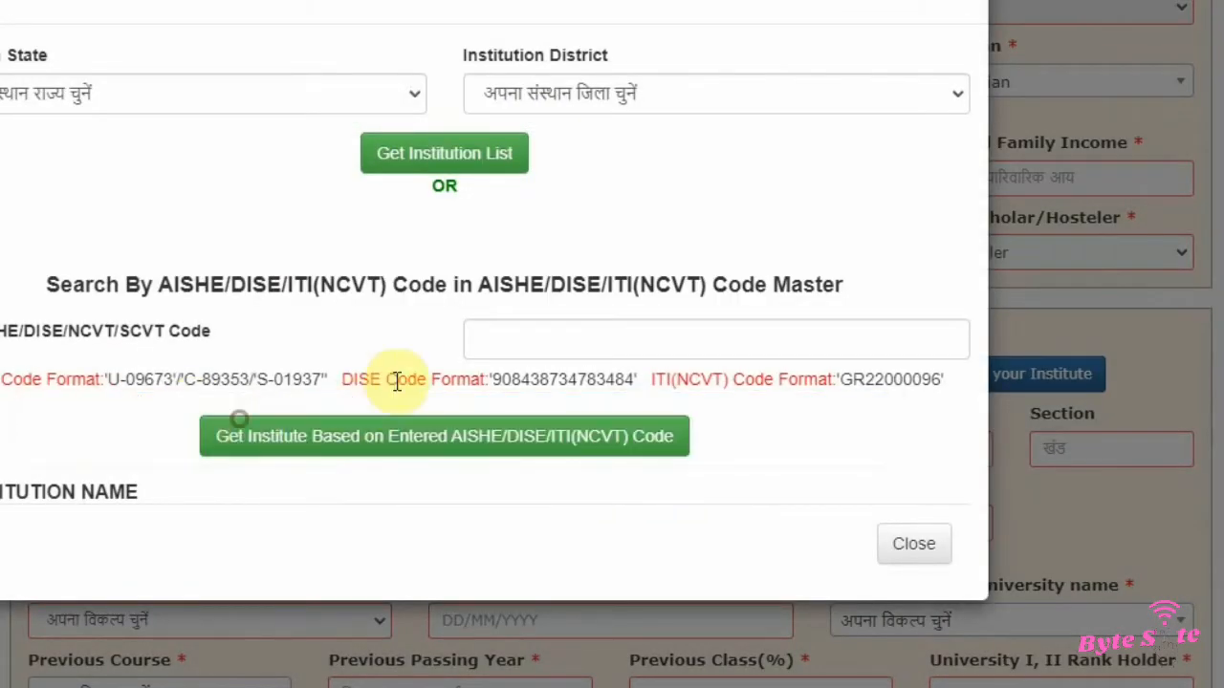
{"action": "left_click", "coordinate": [923, 546]}
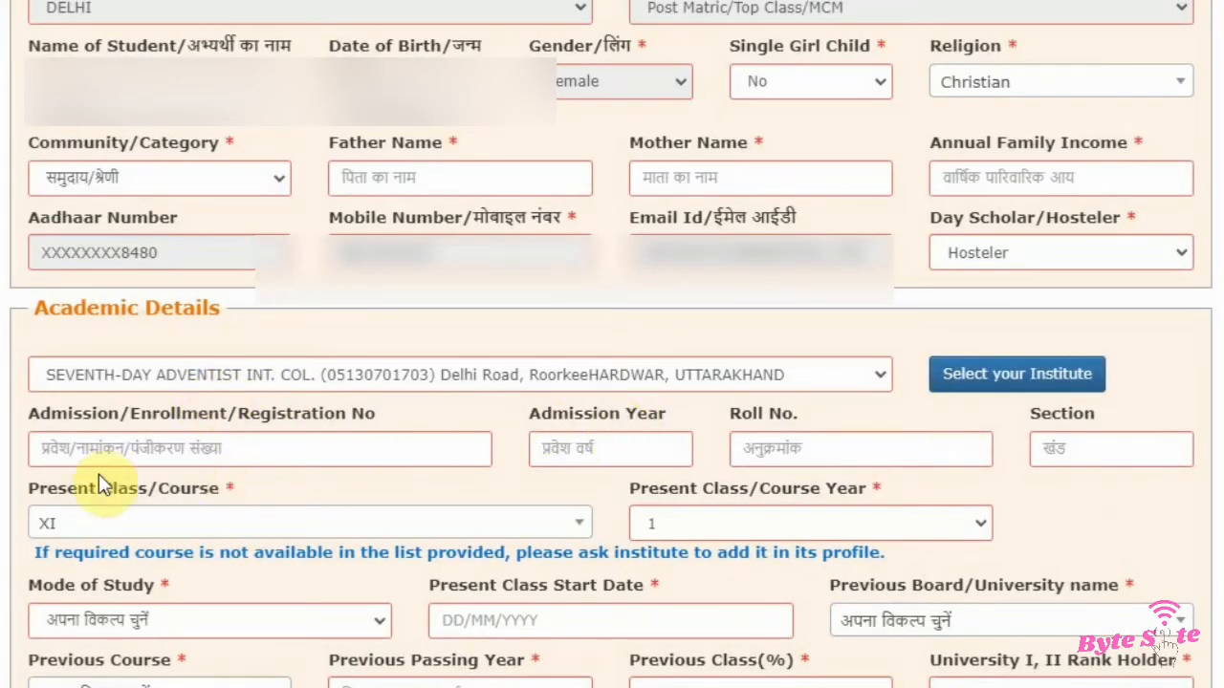
Step: Review the admission, roll number and section fields and enter A as the section
{"action": "left_click_drag", "start_coordinate": [32, 413], "coordinate": [382, 420]}
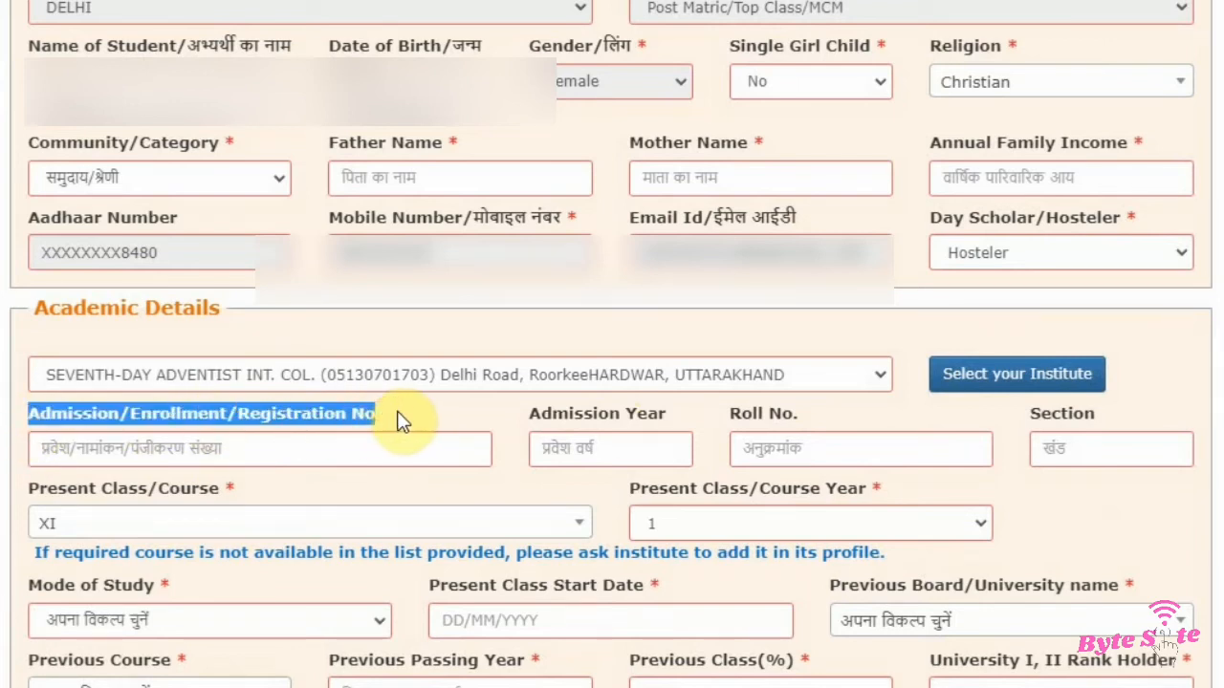
{"action": "left_click", "coordinate": [397, 413]}
{"action": "left_click_drag", "start_coordinate": [514, 413], "coordinate": [826, 414]}
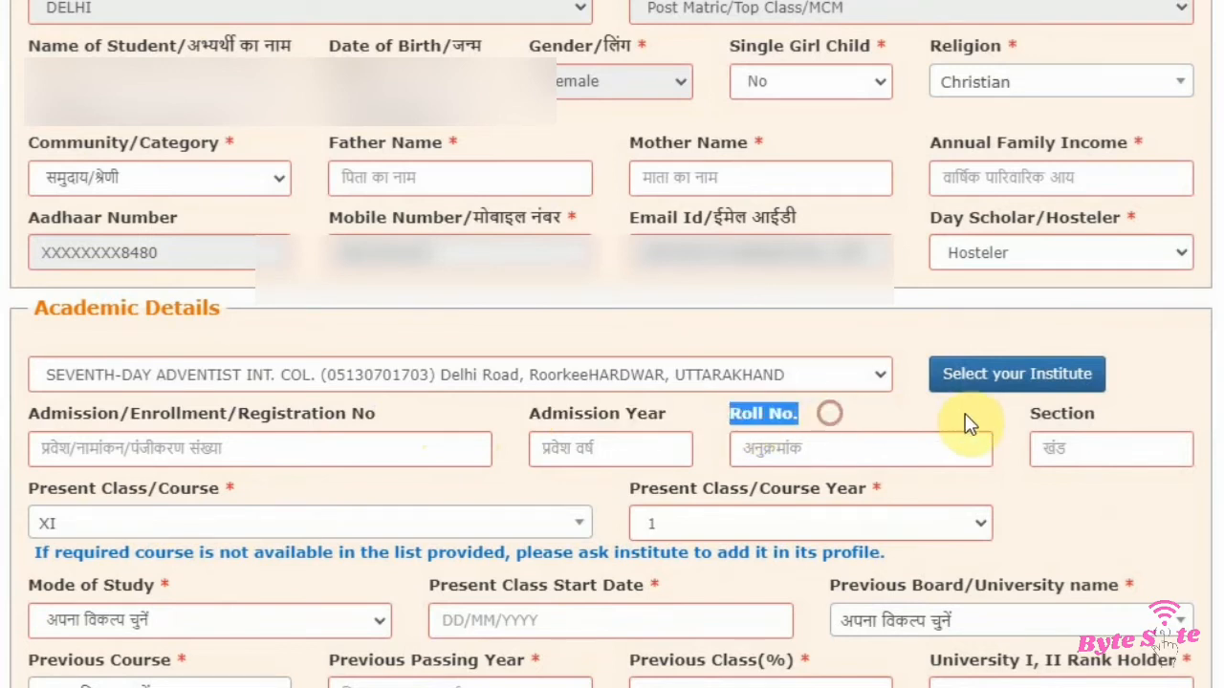
{"action": "left_click_drag", "start_coordinate": [1023, 412], "coordinate": [1097, 442]}
{"action": "left_click", "coordinate": [1082, 448]}
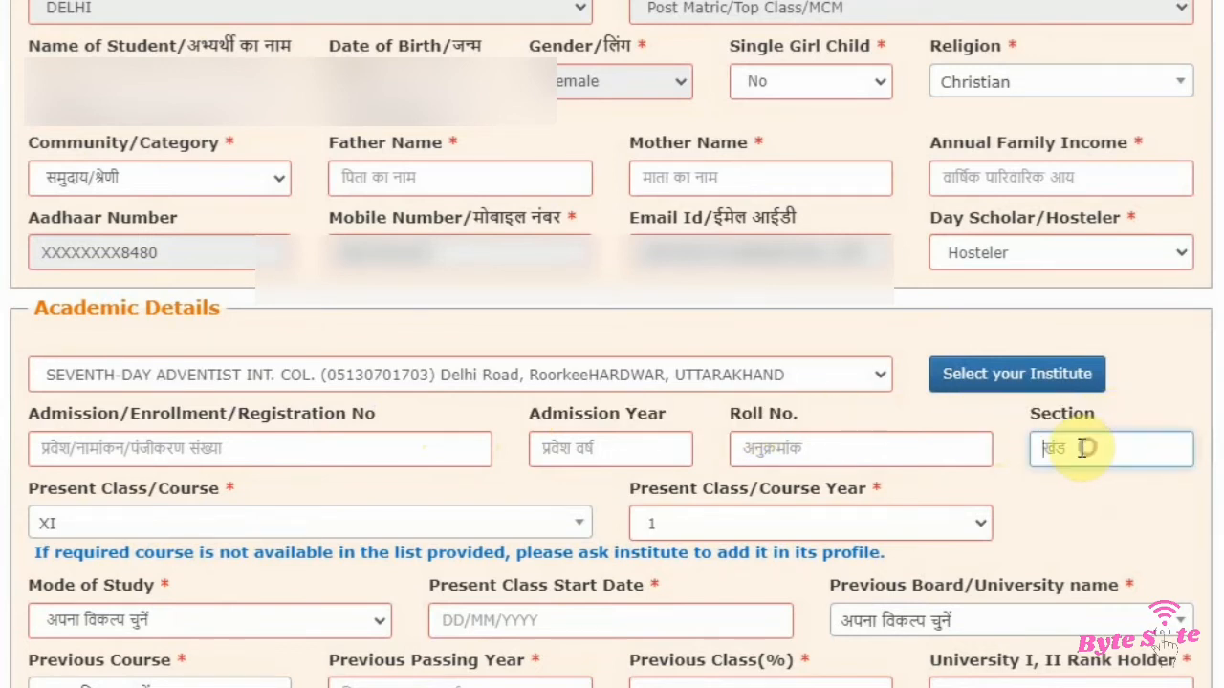
{"action": "left_click", "coordinate": [539, 481]}
Step: Examine the Present Class/Course and Present Class/Course Year fields in Academic Details
{"action": "left_click_drag", "start_coordinate": [25, 483], "coordinate": [249, 482]}
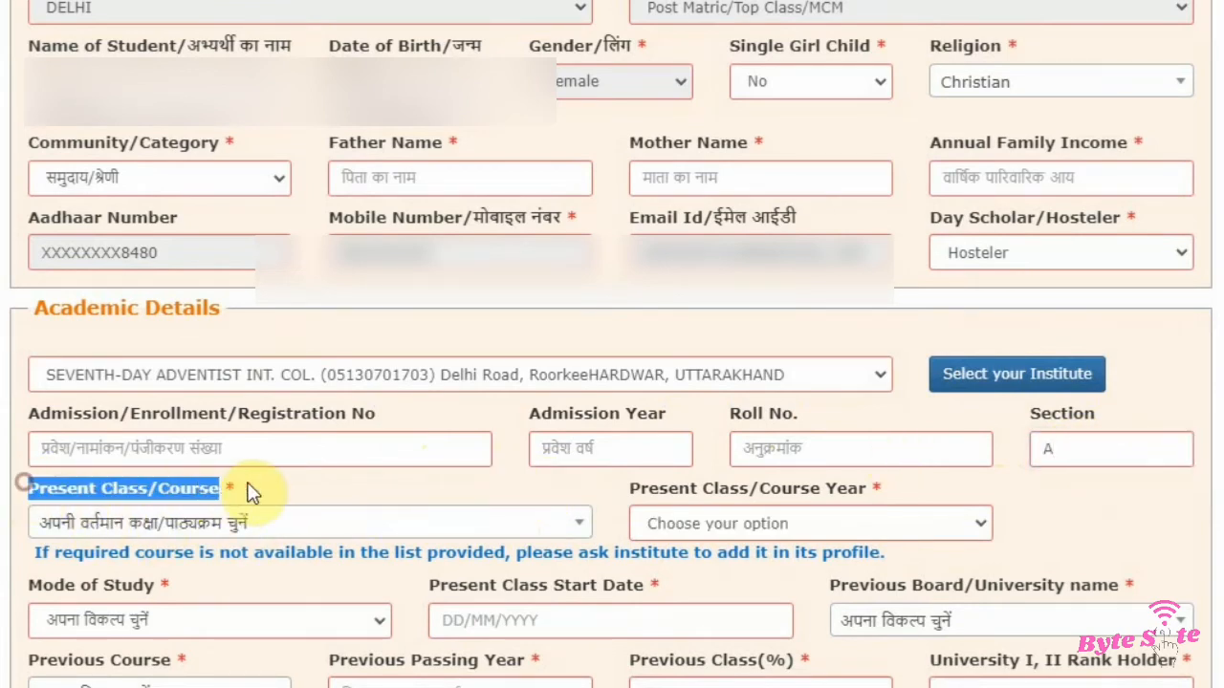
{"action": "left_click", "coordinate": [251, 482]}
{"action": "left_click", "coordinate": [160, 527]}
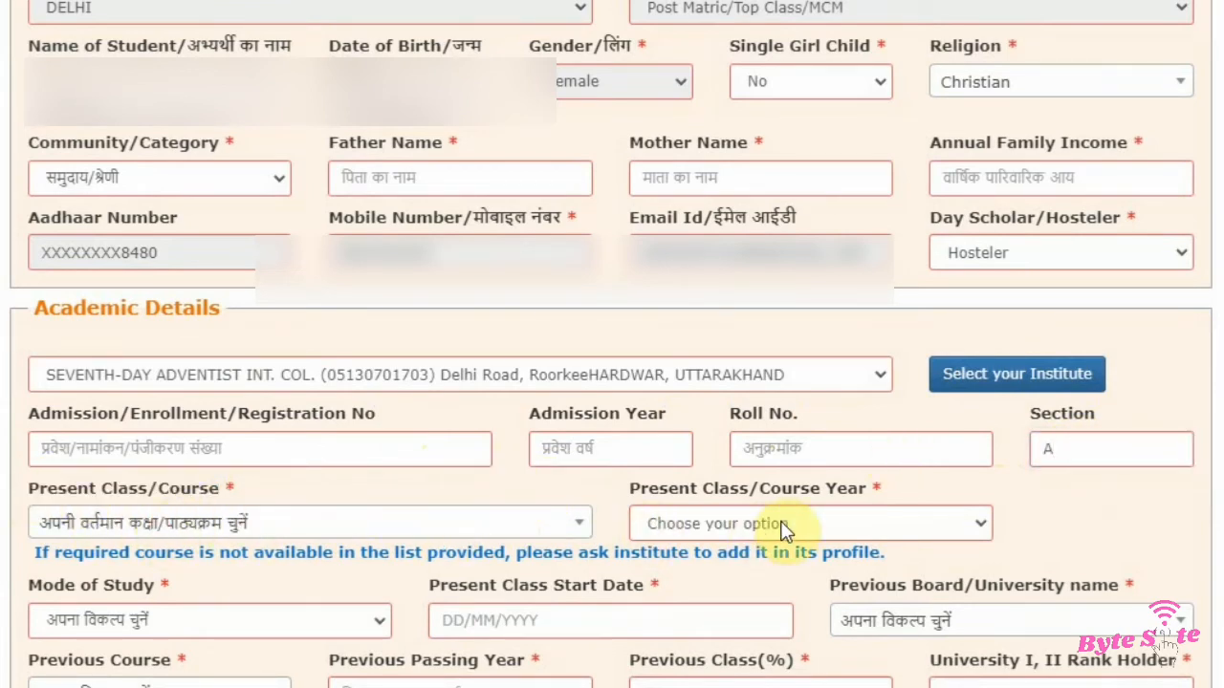
{"action": "left_click_drag", "start_coordinate": [629, 488], "coordinate": [878, 490]}
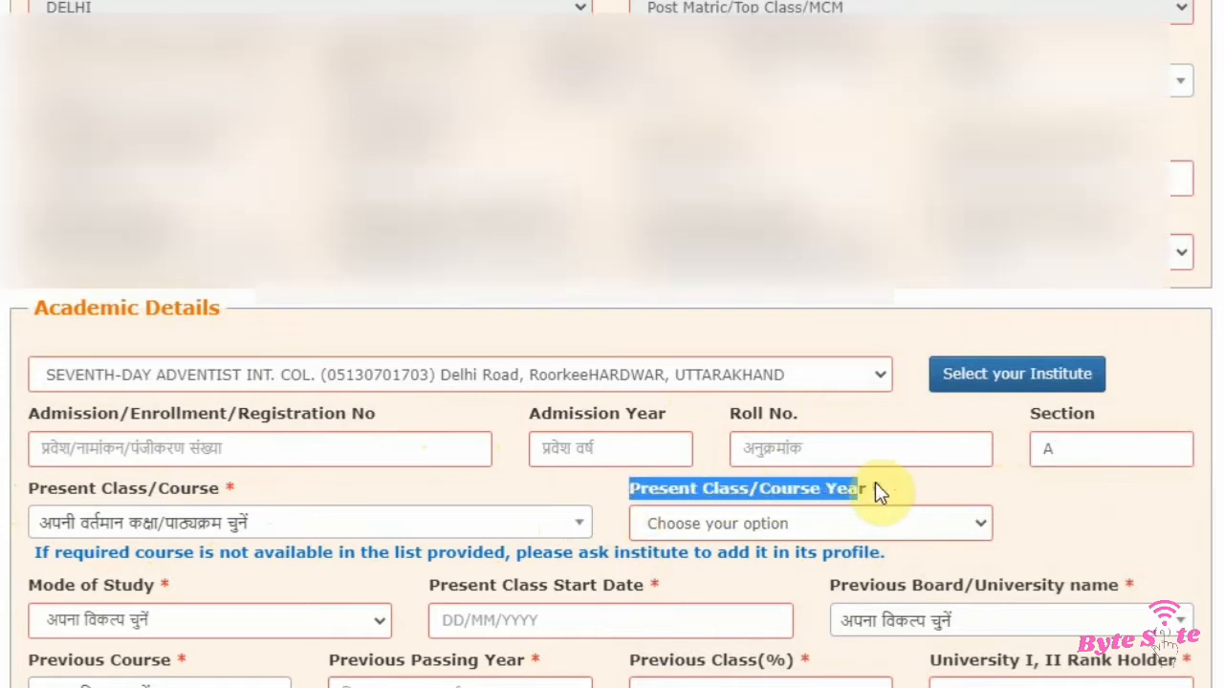
{"action": "scroll", "coordinate": [893, 492], "scroll_direction": "down", "scroll_amount": 3}
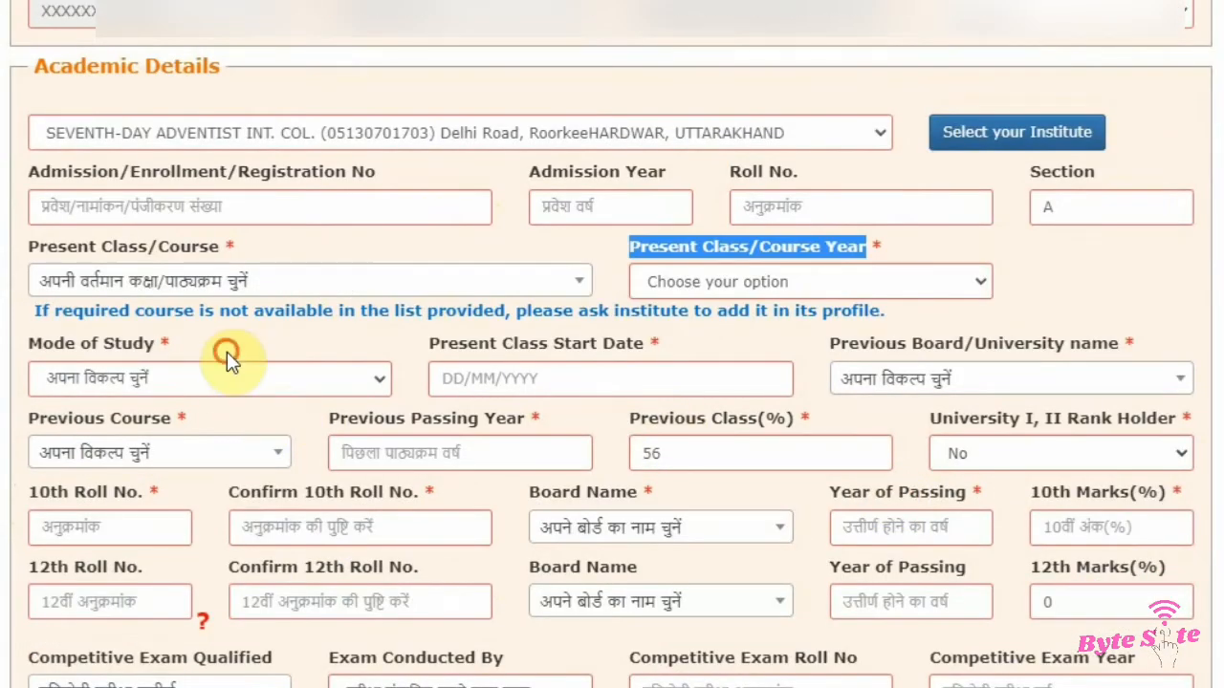
Step: Set the Mode of Study to Regular/Full Time
{"action": "left_click", "coordinate": [226, 352]}
{"action": "left_click", "coordinate": [88, 384]}
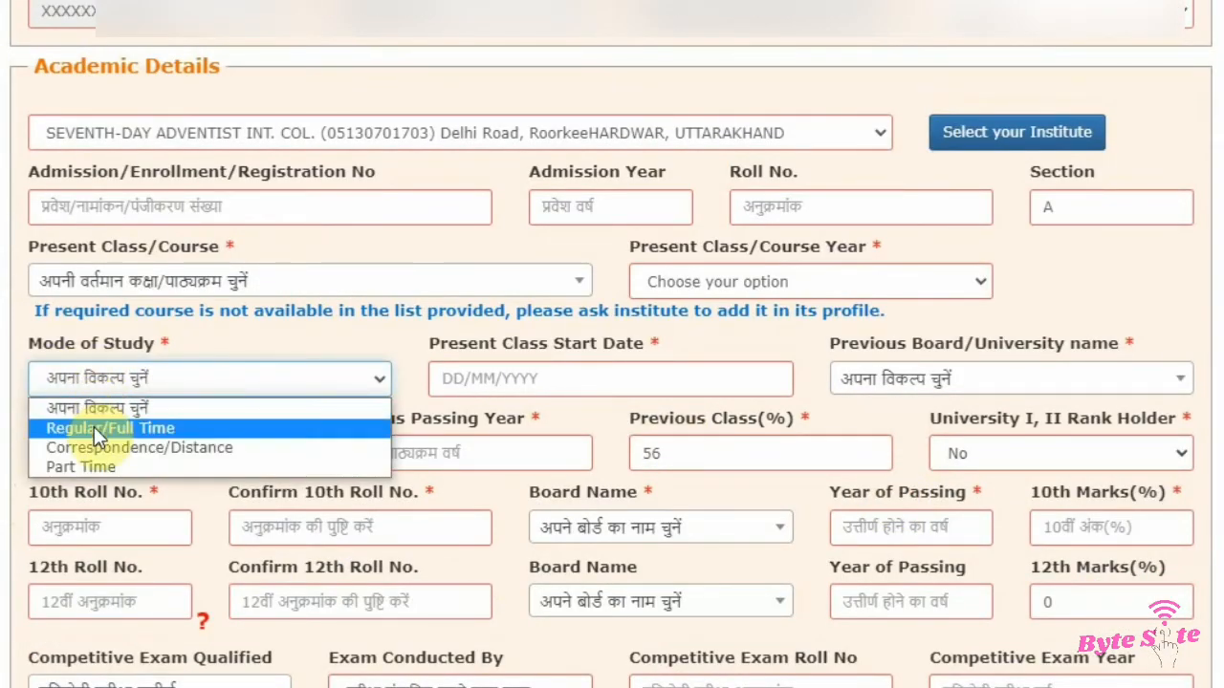
{"action": "left_click", "coordinate": [121, 429]}
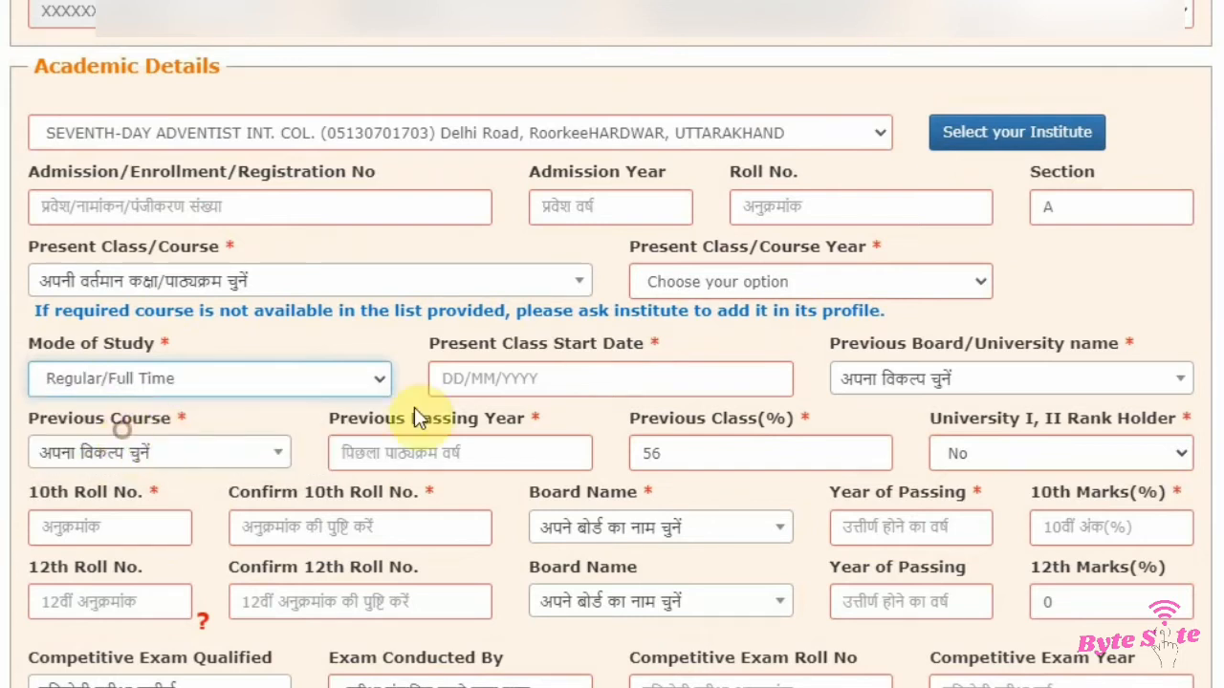
Step: Search for cbse and select CENTRAL BOARD OF SECONDARY EDUCATION(CBSE) as the Previous Board/University name
{"action": "left_click_drag", "start_coordinate": [425, 344], "coordinate": [641, 350]}
{"action": "left_click", "coordinate": [667, 343]}
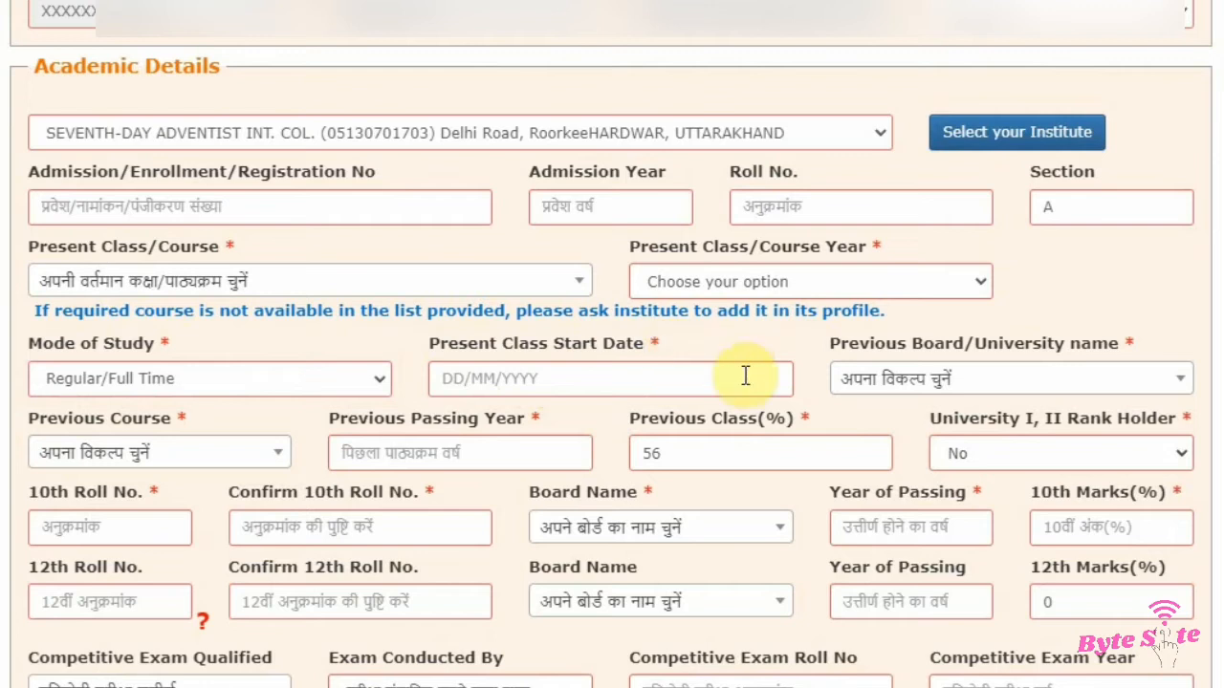
{"action": "left_click_drag", "start_coordinate": [824, 342], "coordinate": [985, 394]}
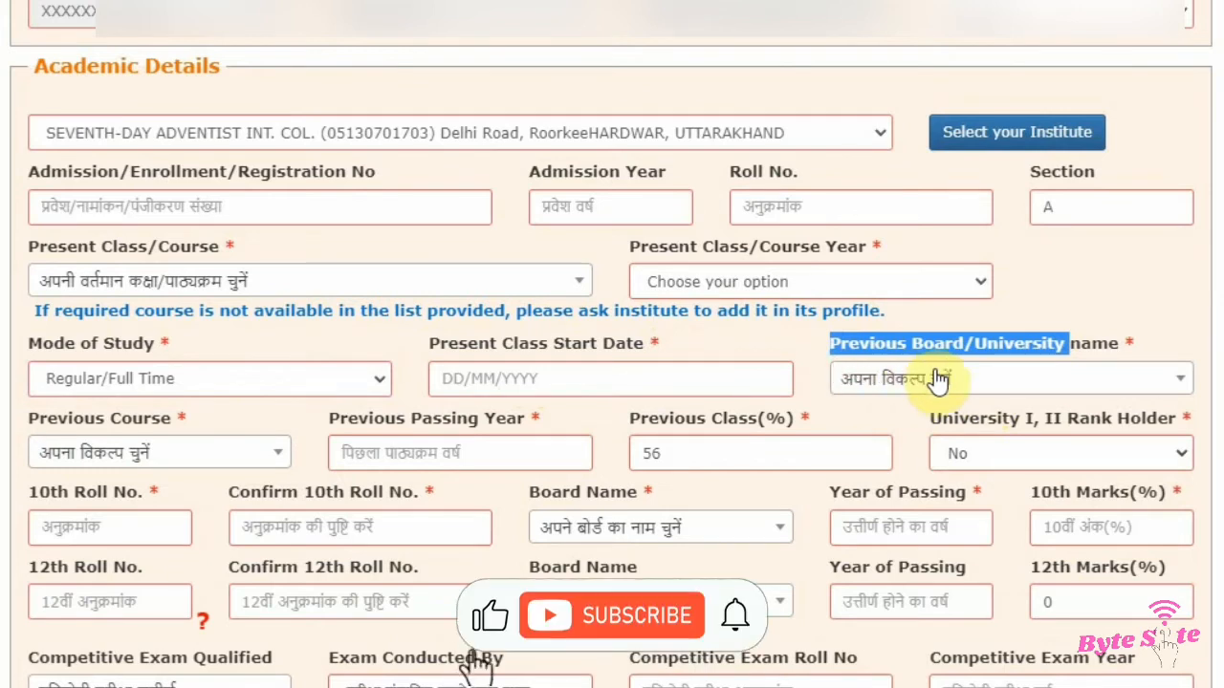
{"action": "left_click", "coordinate": [816, 327]}
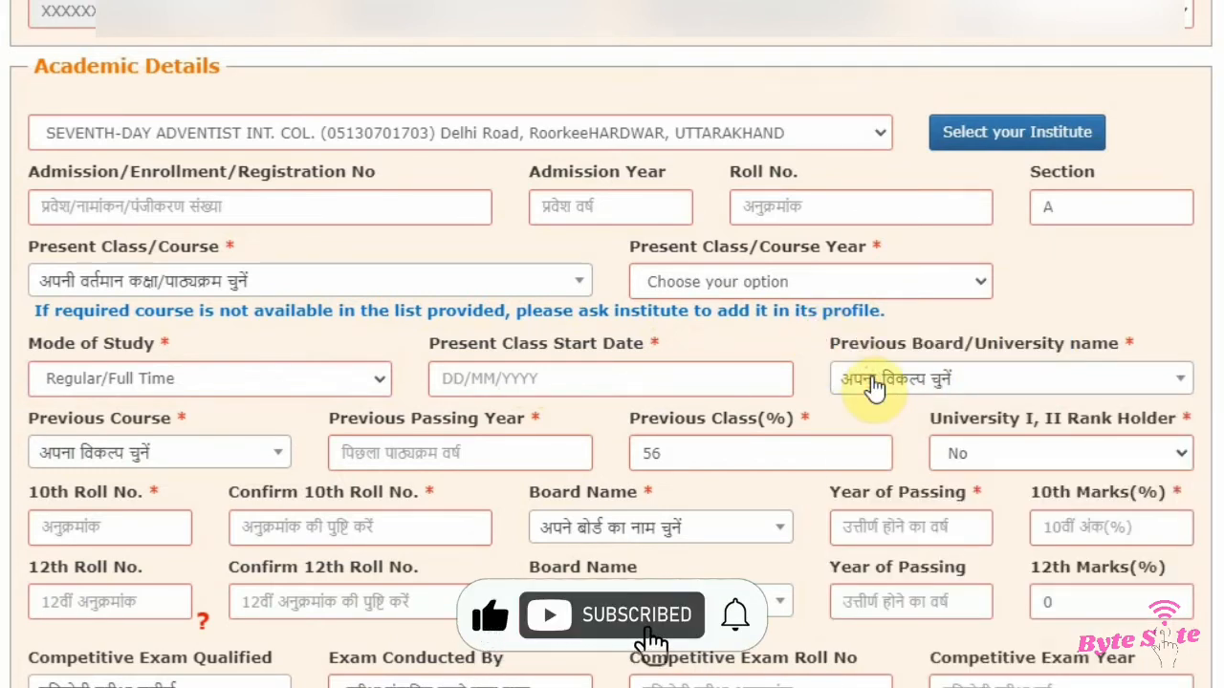
{"action": "left_click", "coordinate": [872, 381]}
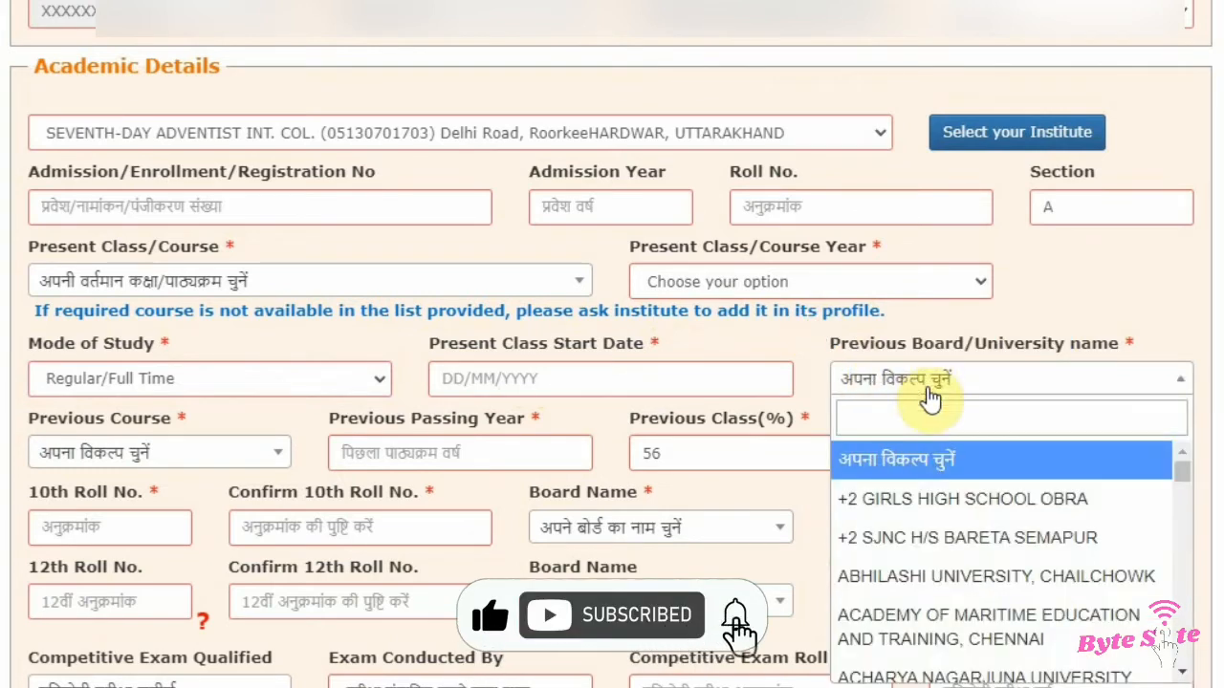
{"action": "left_click", "coordinate": [887, 419]}
{"action": "type", "text": "cb"}
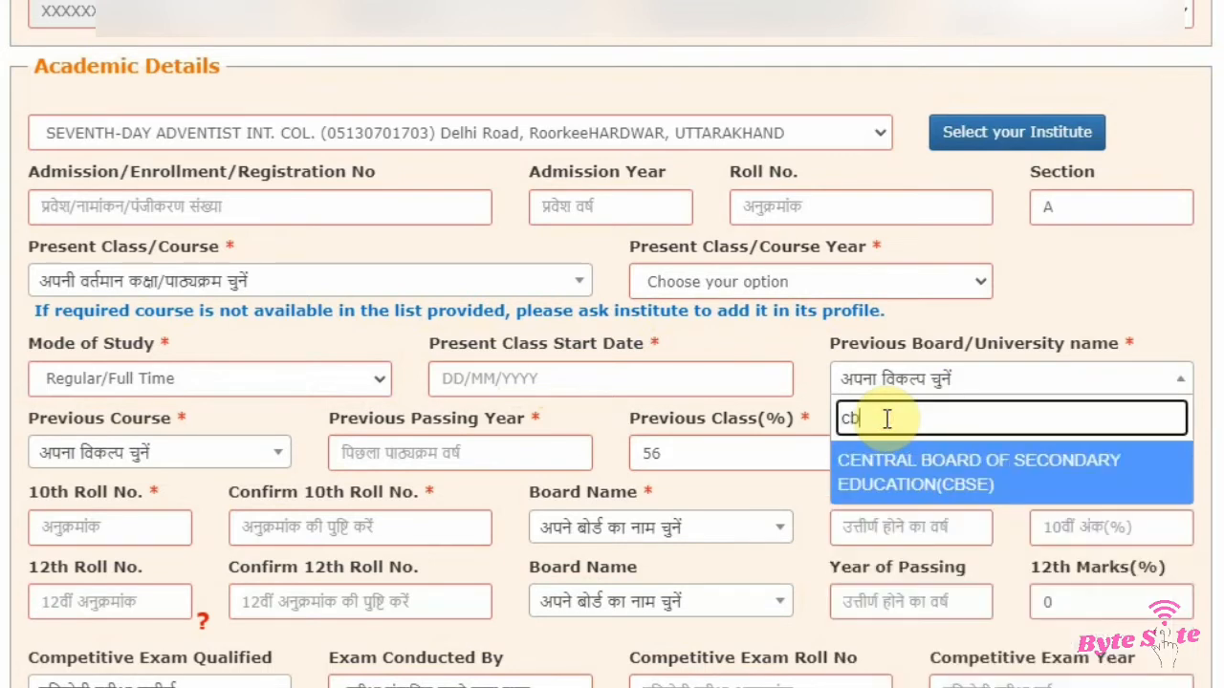
{"action": "type", "text": "se"}
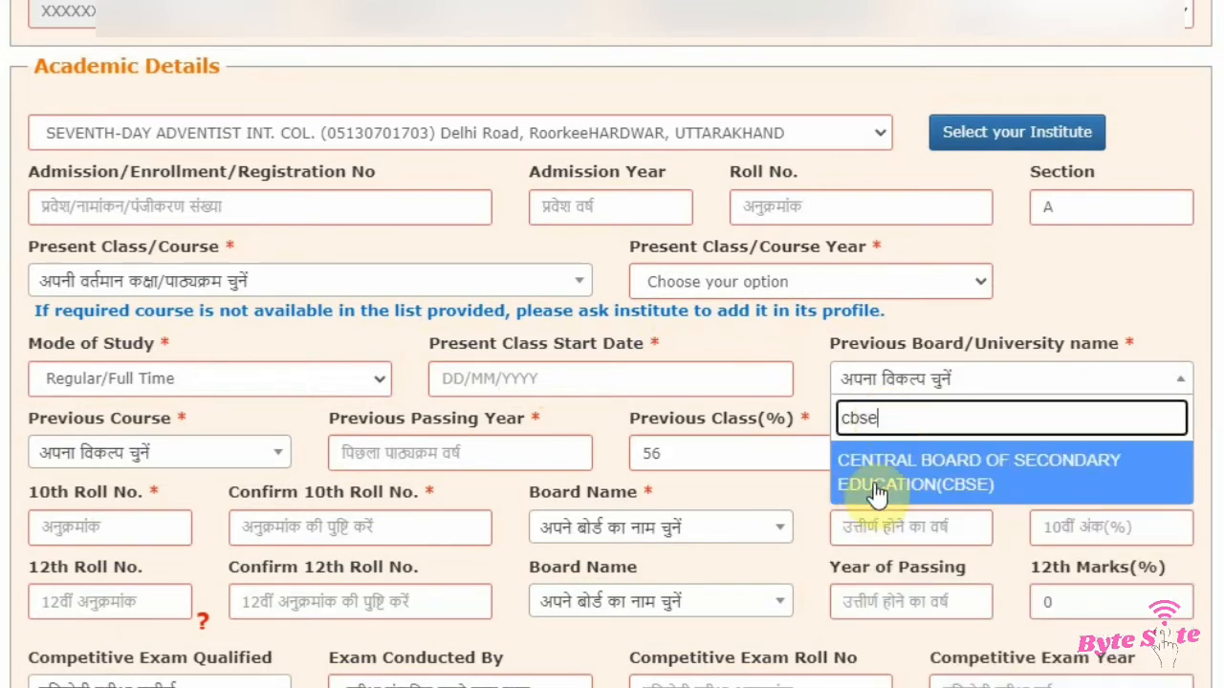
{"action": "left_click", "coordinate": [872, 478]}
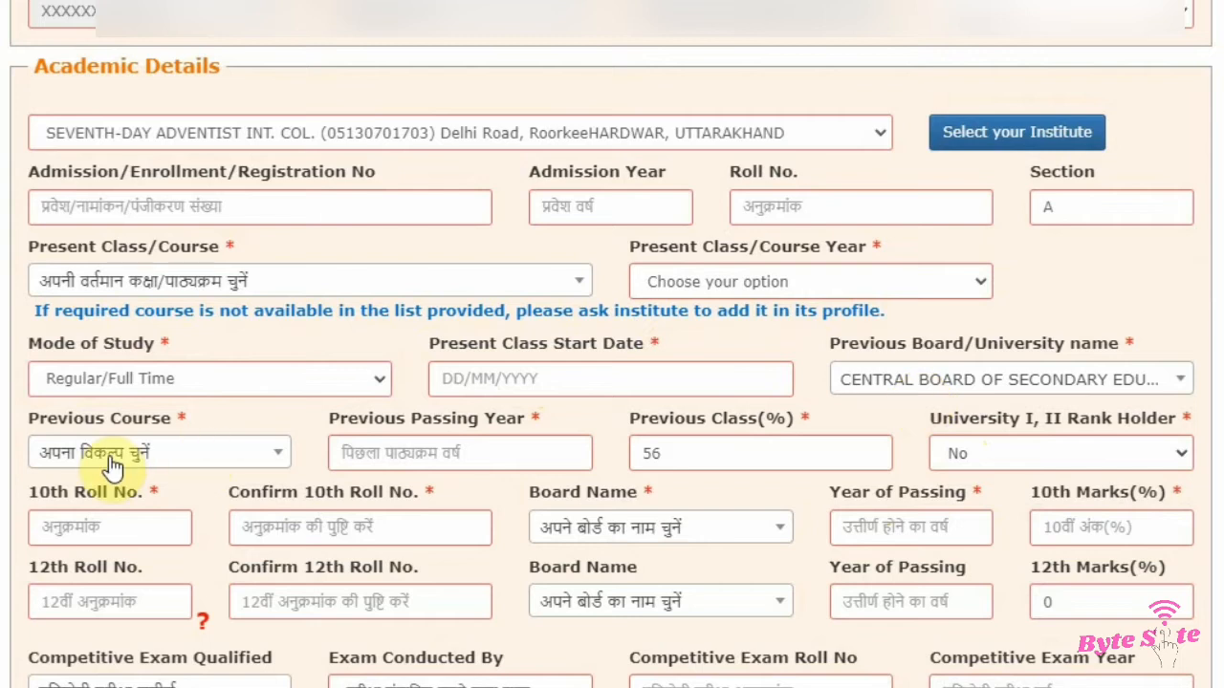
Step: Set the Previous Course to 10th
{"action": "left_click_drag", "start_coordinate": [31, 430], "coordinate": [139, 424]}
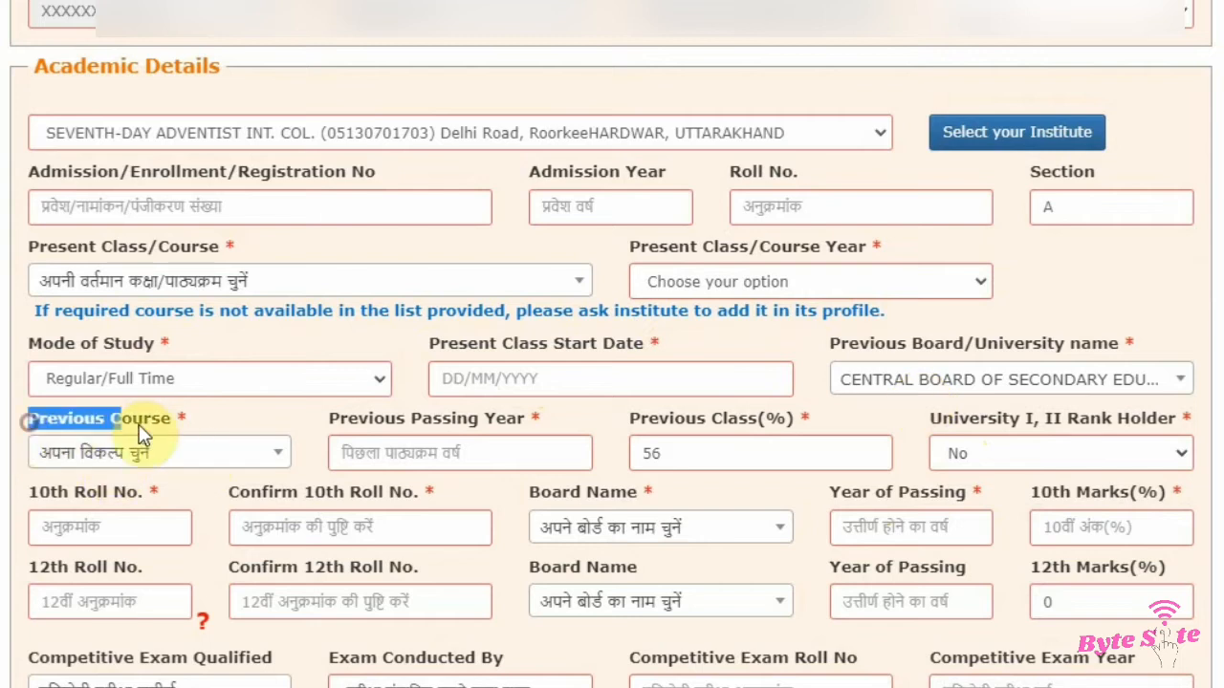
{"action": "left_click", "coordinate": [177, 453]}
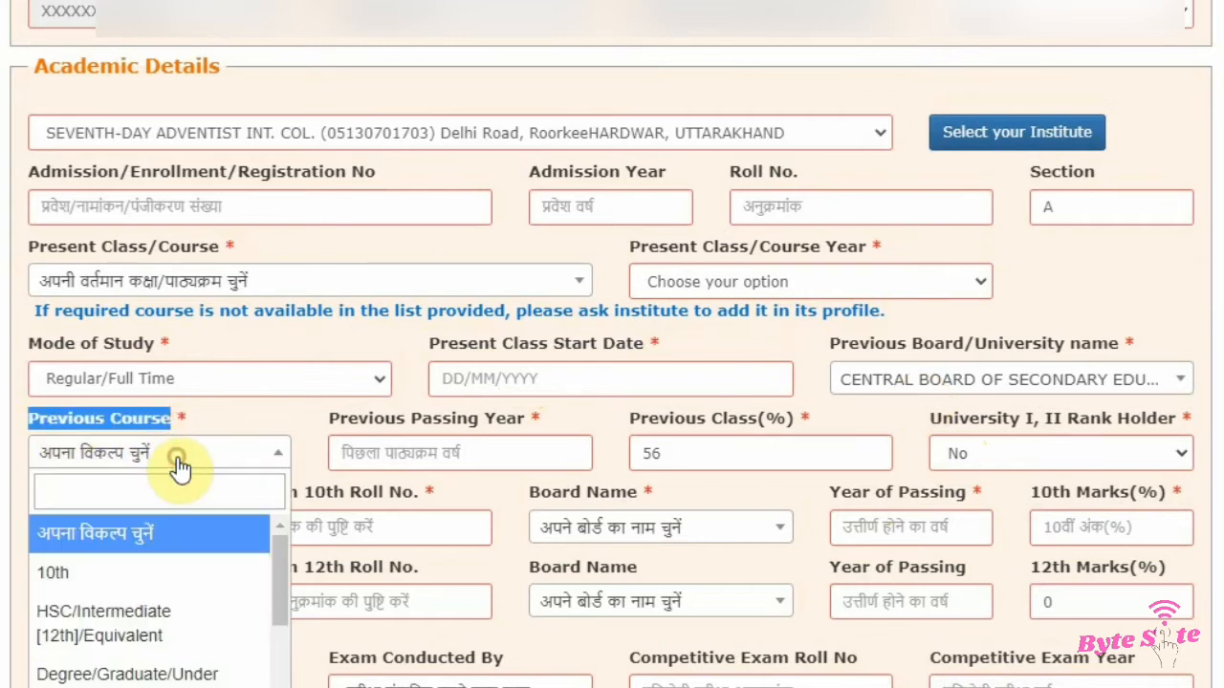
{"action": "left_click", "coordinate": [121, 579]}
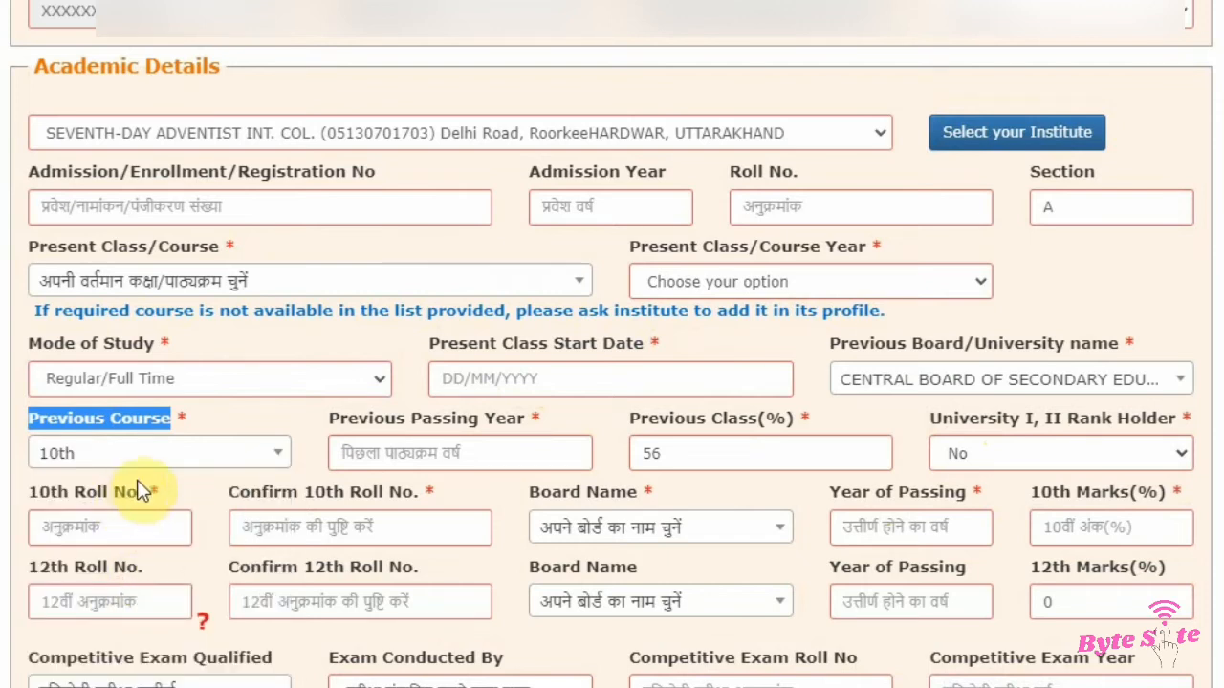
Step: Review the Previous Passing Year, Previous Class(%) and University I, II Rank Holder fields
{"action": "left_click_drag", "start_coordinate": [322, 427], "coordinate": [555, 427]}
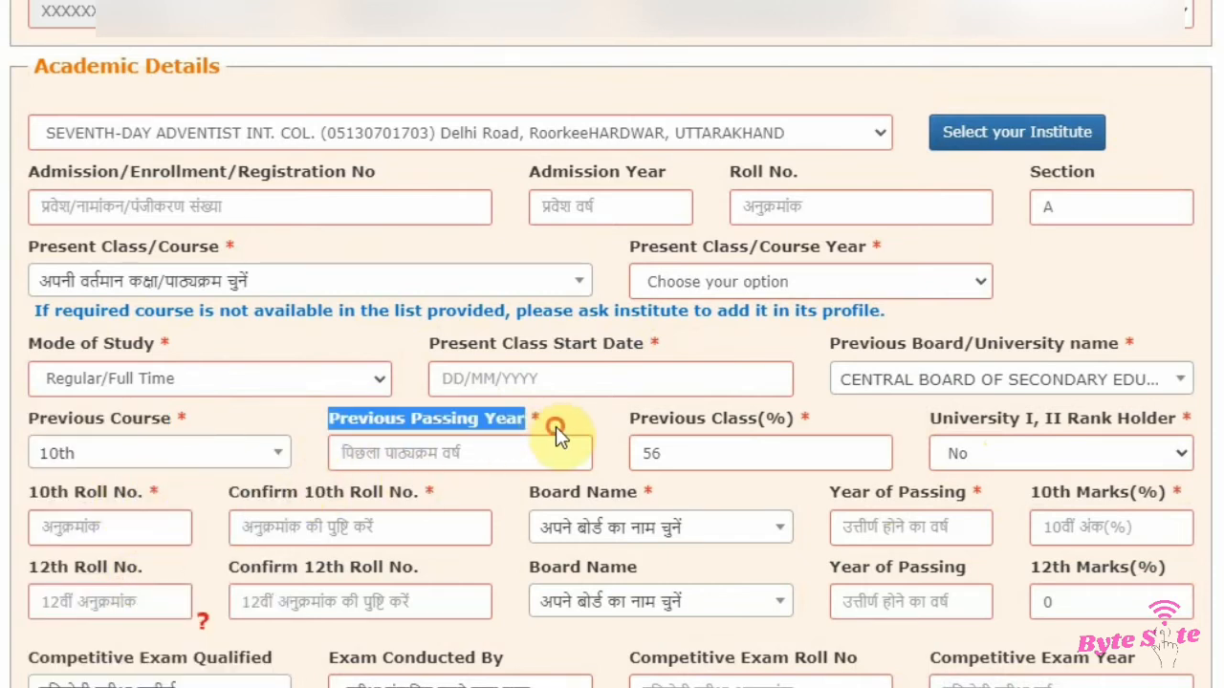
{"action": "left_click", "coordinate": [555, 427]}
{"action": "left_click", "coordinate": [394, 457]}
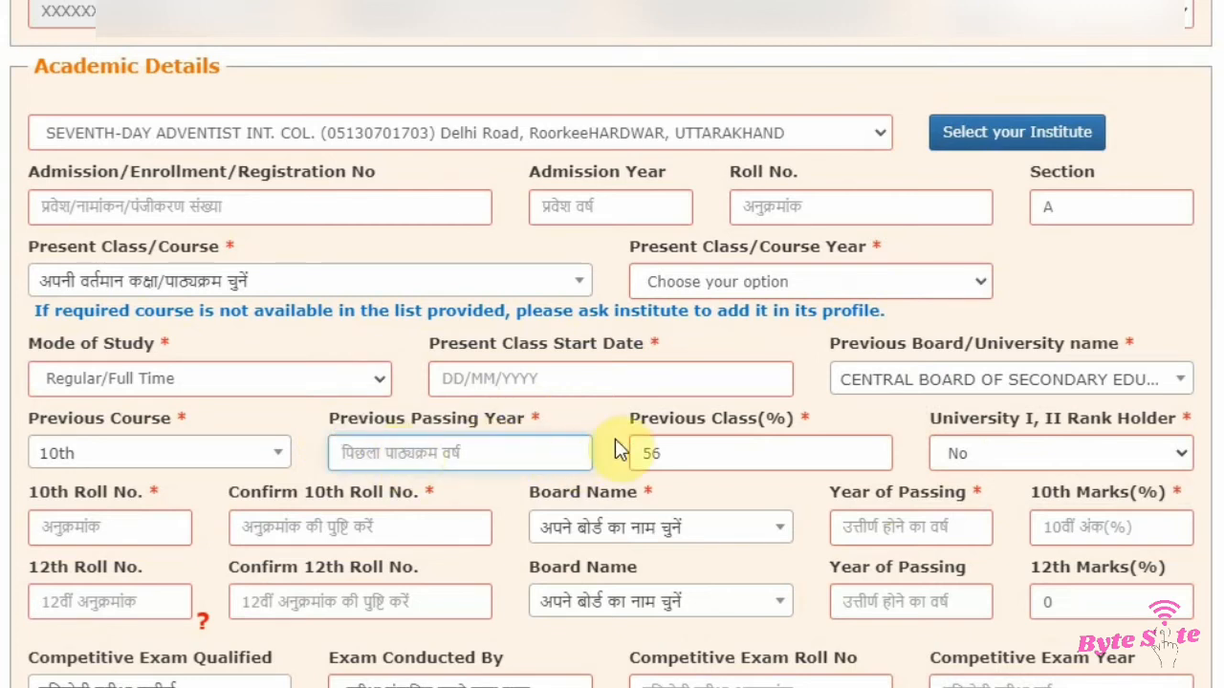
{"action": "left_click_drag", "start_coordinate": [627, 427], "coordinate": [820, 430]}
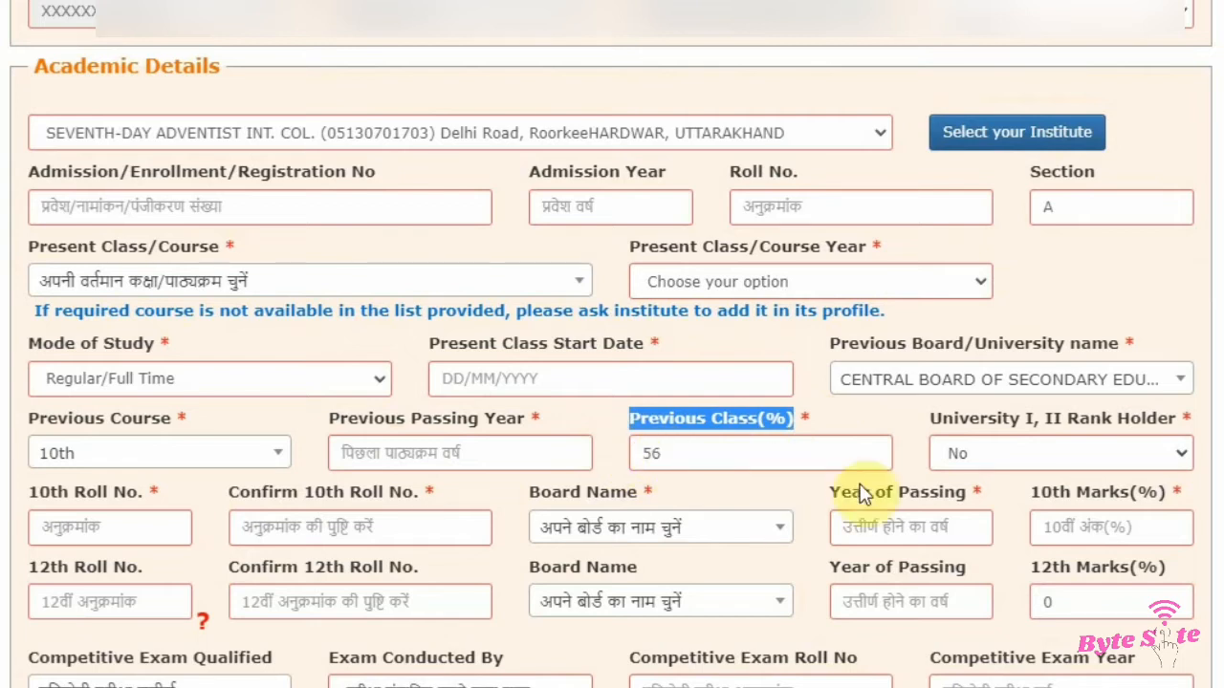
{"action": "left_click_drag", "start_coordinate": [932, 426], "coordinate": [1185, 417]}
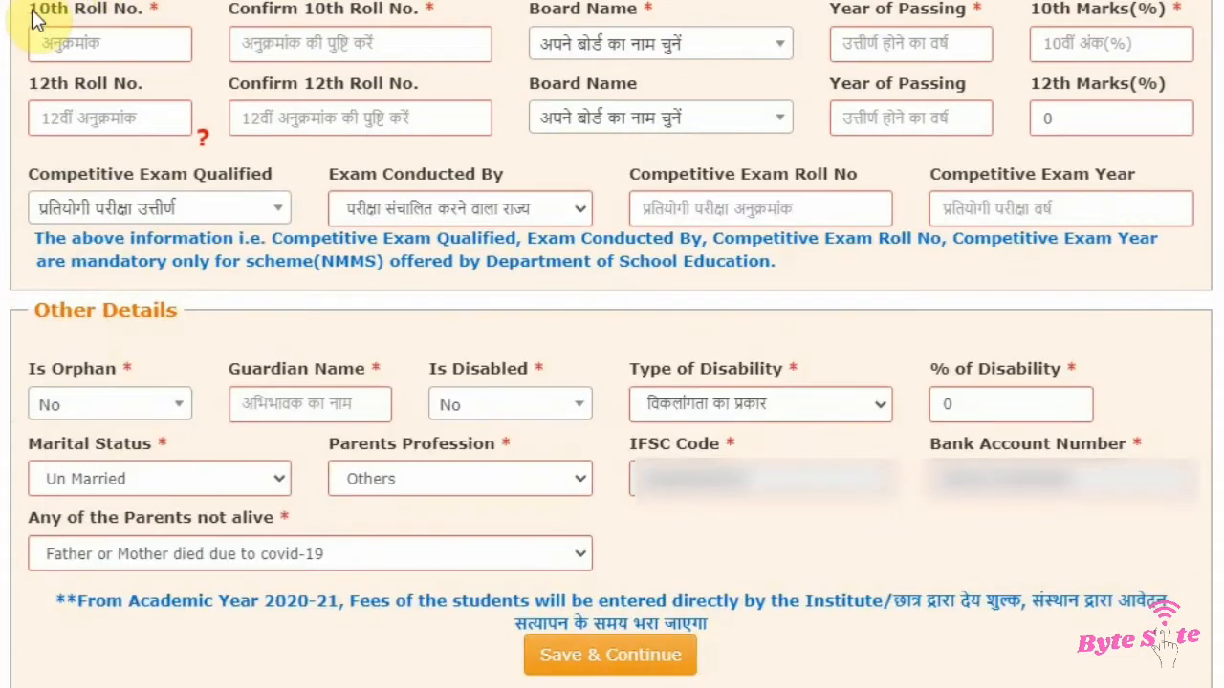
Step: Search for cbs and select CENTRAL BOARD OF SECONDARY EDUCATION(CBSE) as the 10th Board Name
{"action": "left_click_drag", "start_coordinate": [32, 12], "coordinate": [145, 13]}
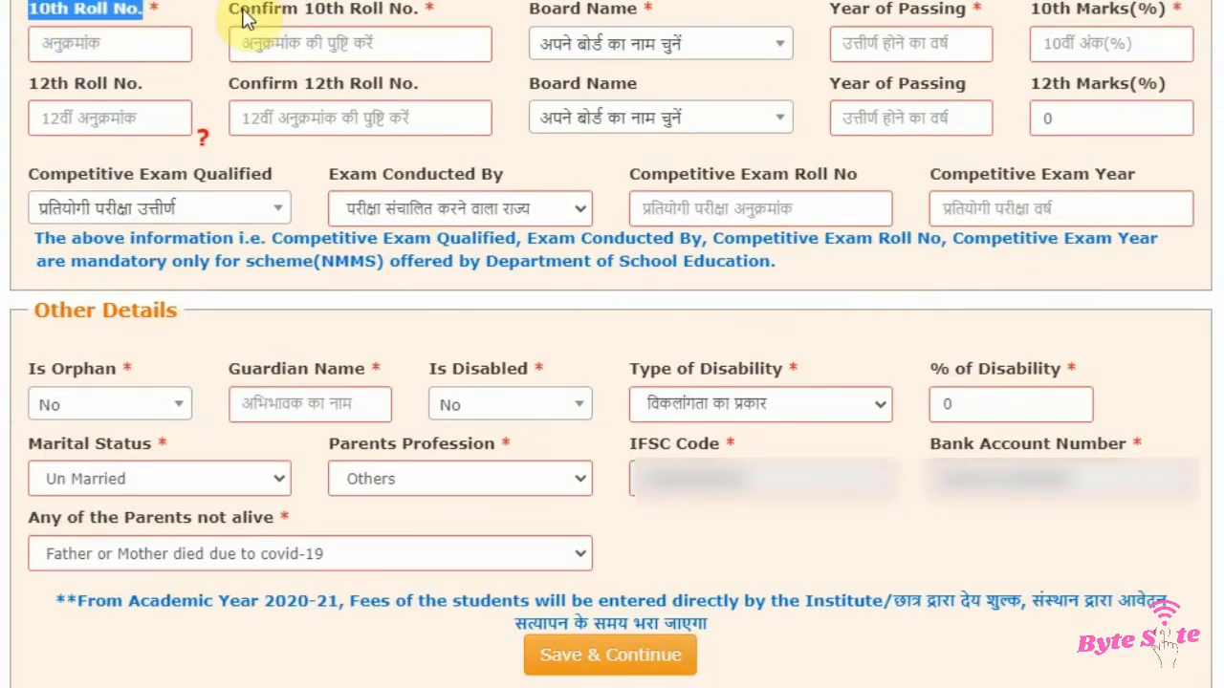
{"action": "left_click_drag", "start_coordinate": [230, 11], "coordinate": [429, 18]}
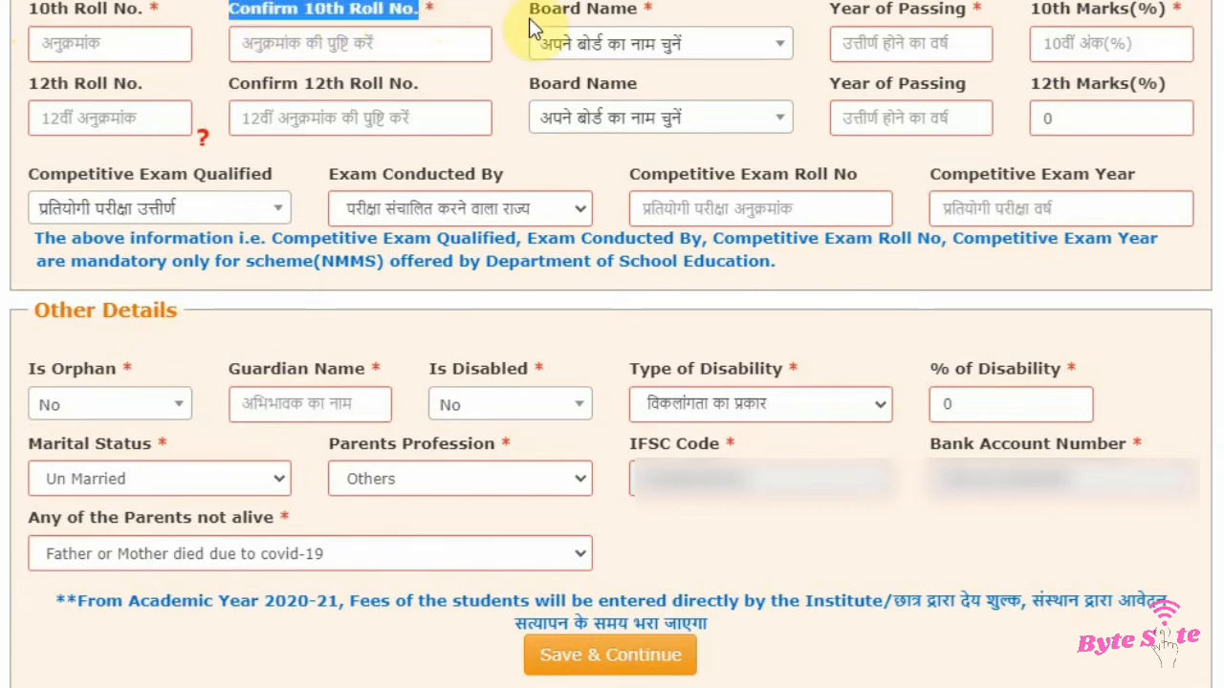
{"action": "left_click_drag", "start_coordinate": [531, 10], "coordinate": [656, 14]}
{"action": "left_click", "coordinate": [705, 58]}
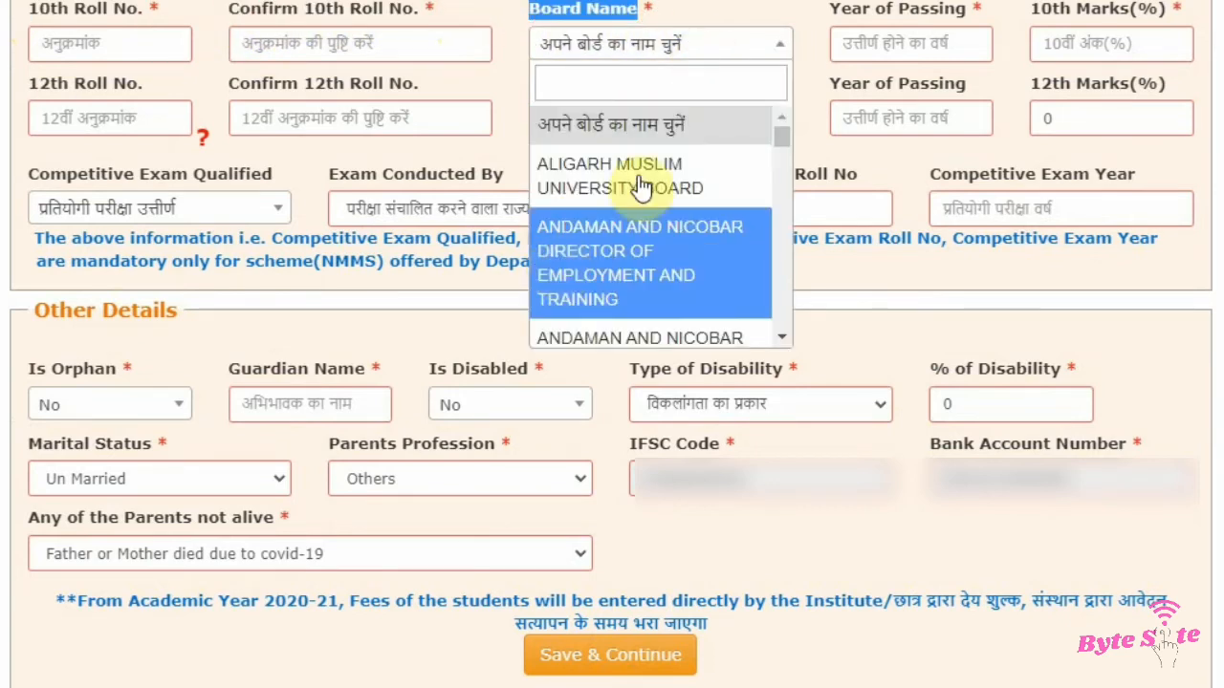
{"action": "left_click", "coordinate": [634, 79]}
{"action": "type", "text": "cbse"}
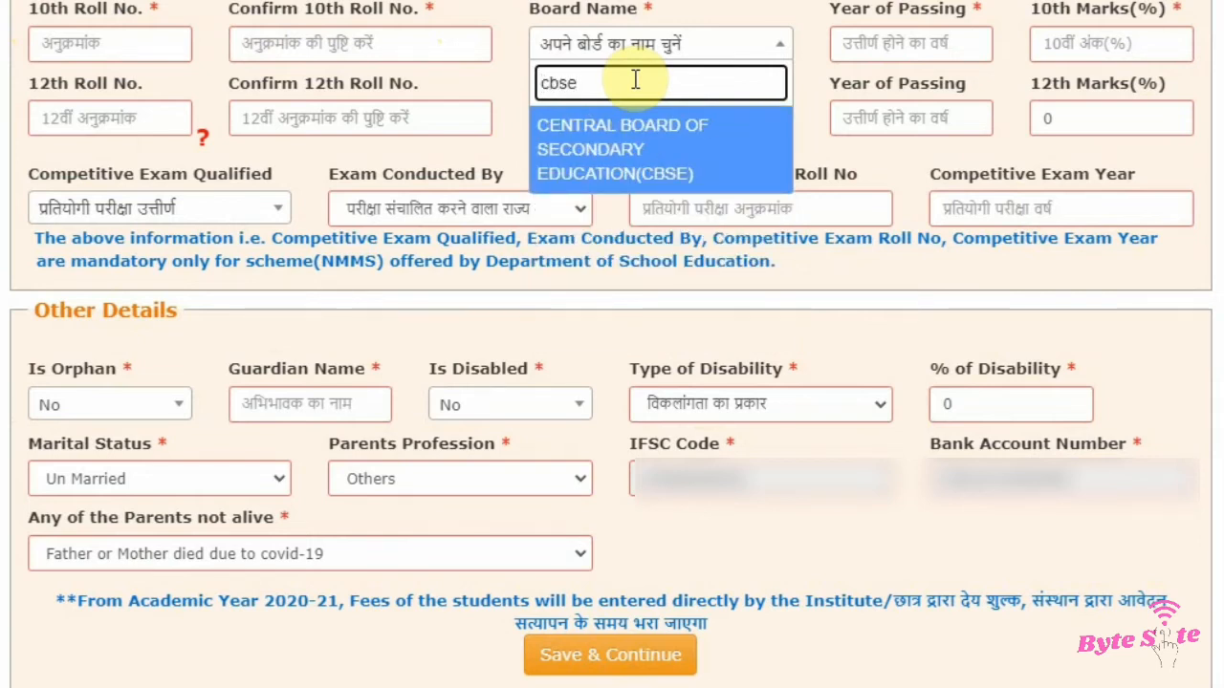
{"action": "left_click", "coordinate": [615, 146]}
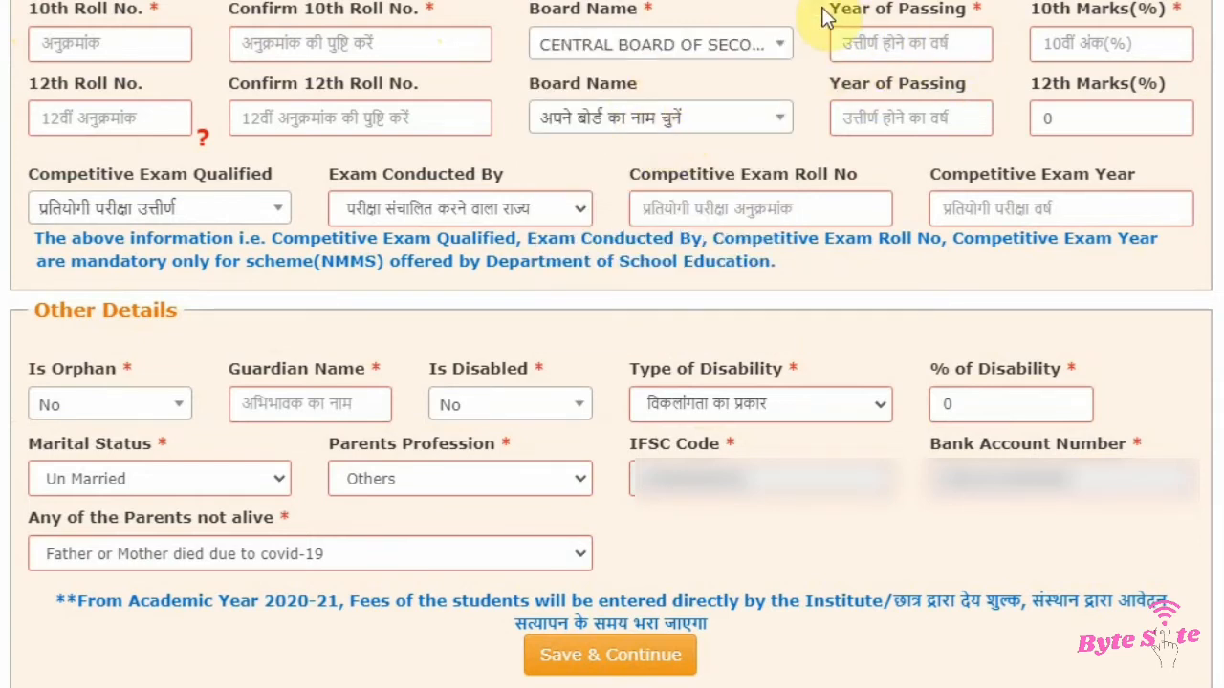
Step: Examine the 10th Year of Passing, 10th Marks(%) and 12th Roll No. fields, dismissing the pop-up alerts
{"action": "left_click_drag", "start_coordinate": [824, 17], "coordinate": [1058, 21]}
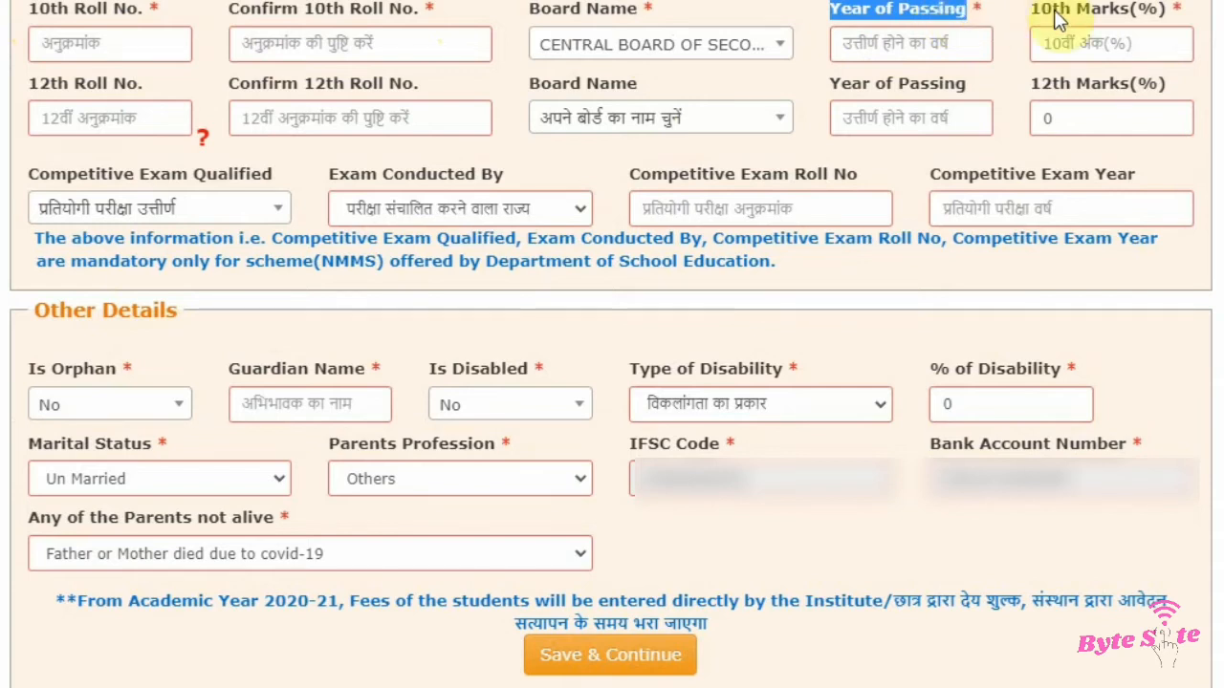
{"action": "left_click", "coordinate": [1058, 21]}
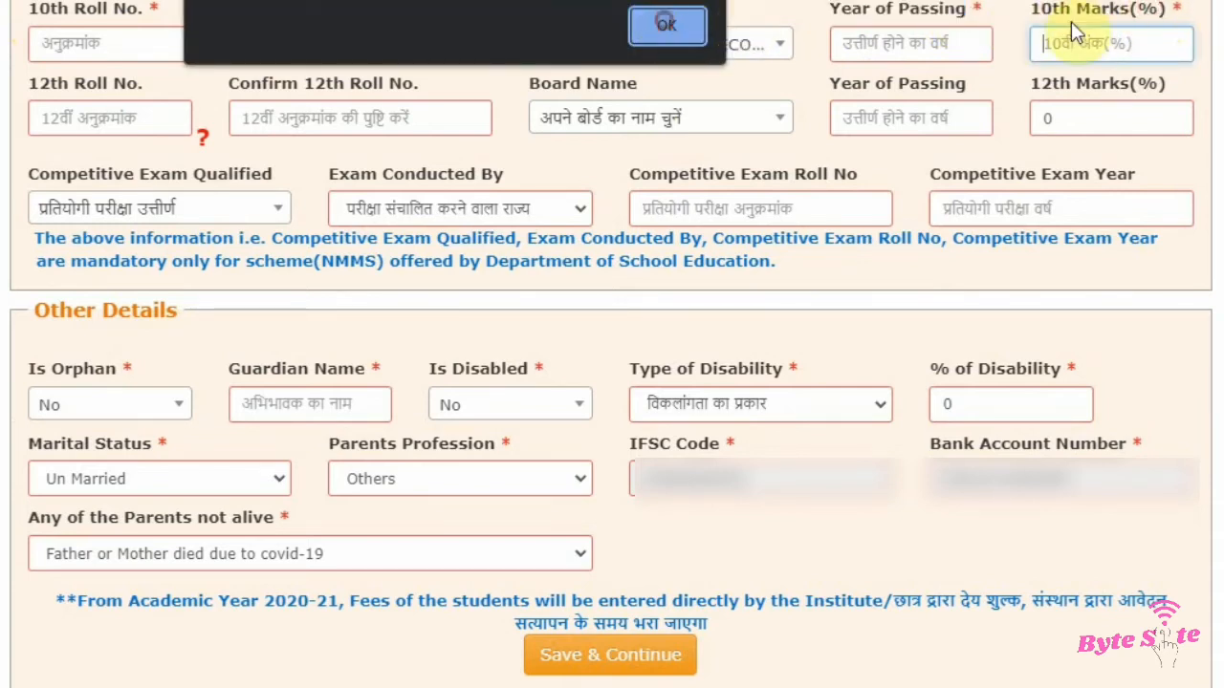
{"action": "left_click_drag", "start_coordinate": [1030, 13], "coordinate": [1173, 9]}
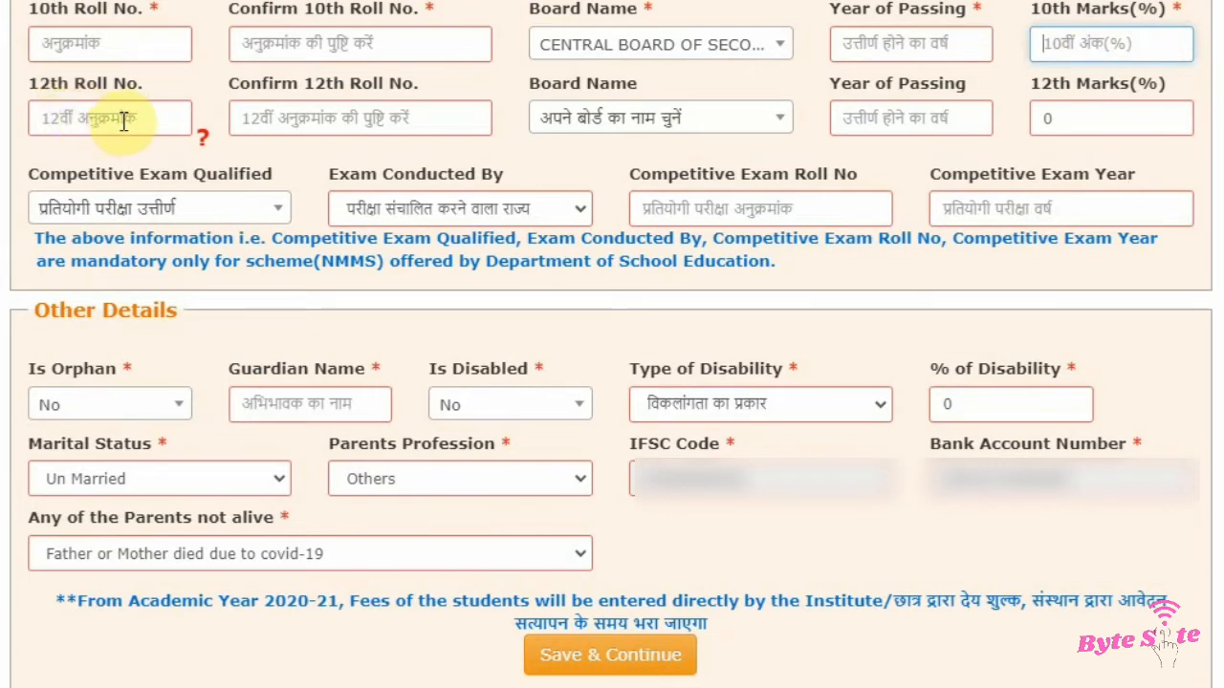
{"action": "mouse_move", "coordinate": [119, 123]}
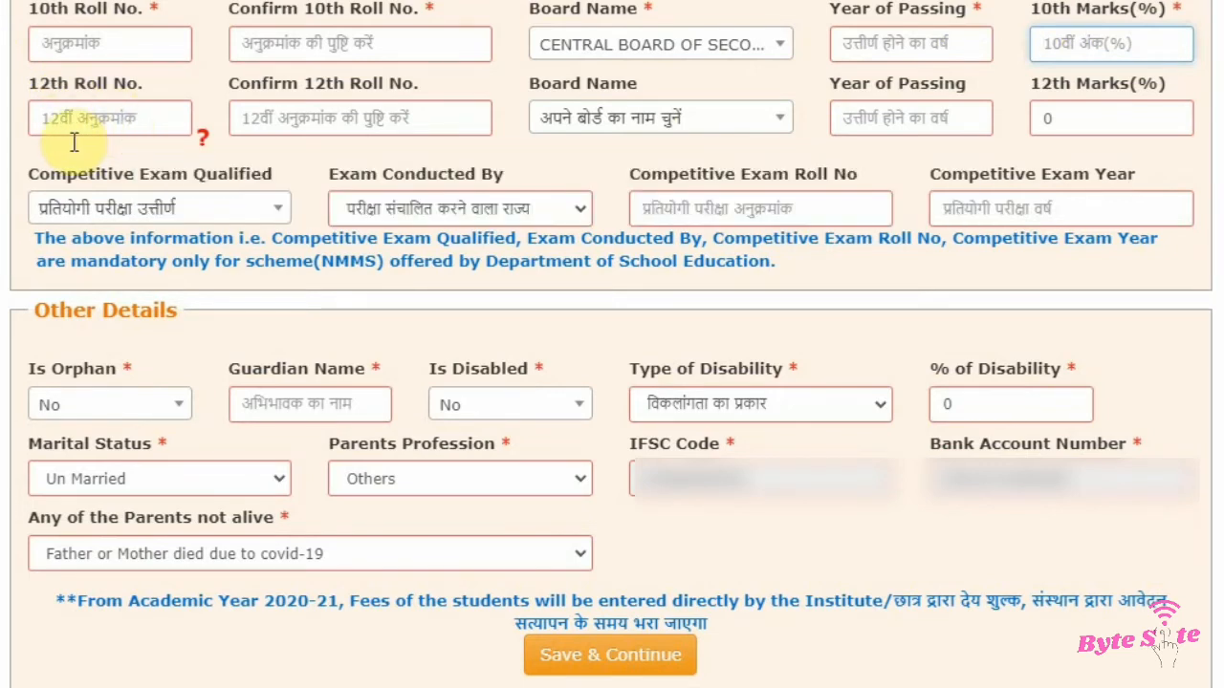
{"action": "left_click", "coordinate": [26, 85]}
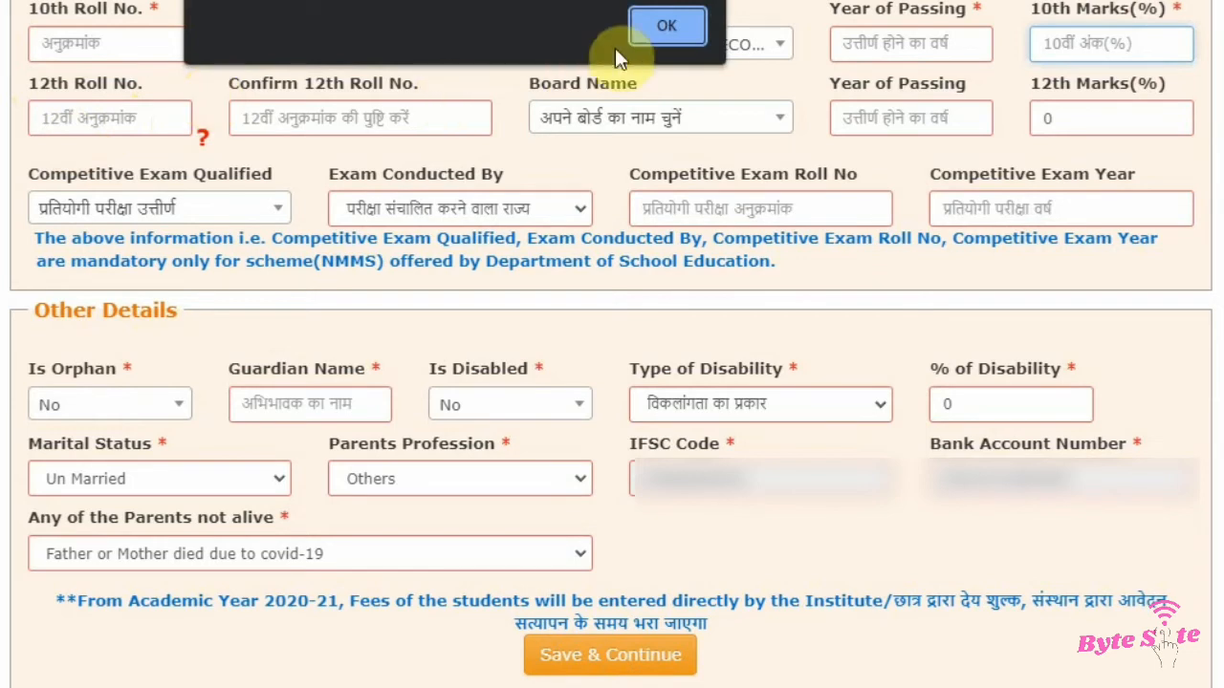
{"action": "left_click", "coordinate": [673, 27]}
{"action": "left_click_drag", "start_coordinate": [33, 86], "coordinate": [187, 83]}
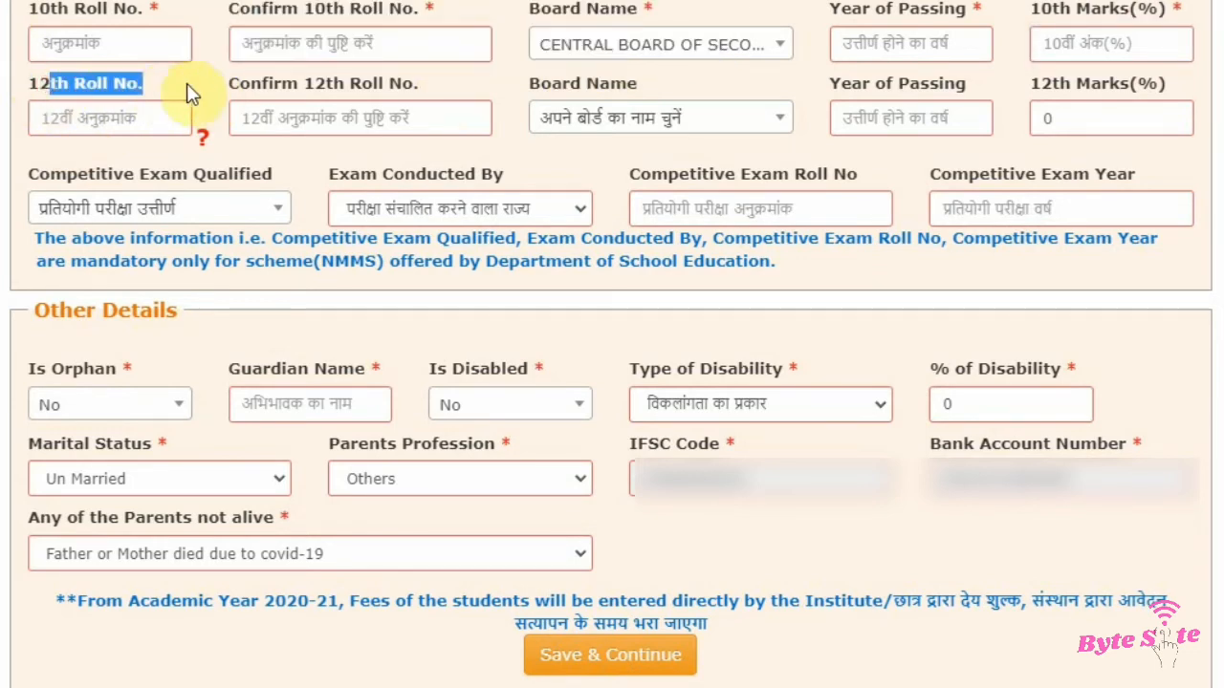
Step: Examine the 12th roll number confirmation, competitive exam options and fields, and the Other Details section
{"action": "left_click", "coordinate": [253, 86]}
{"action": "left_click", "coordinate": [265, 117]}
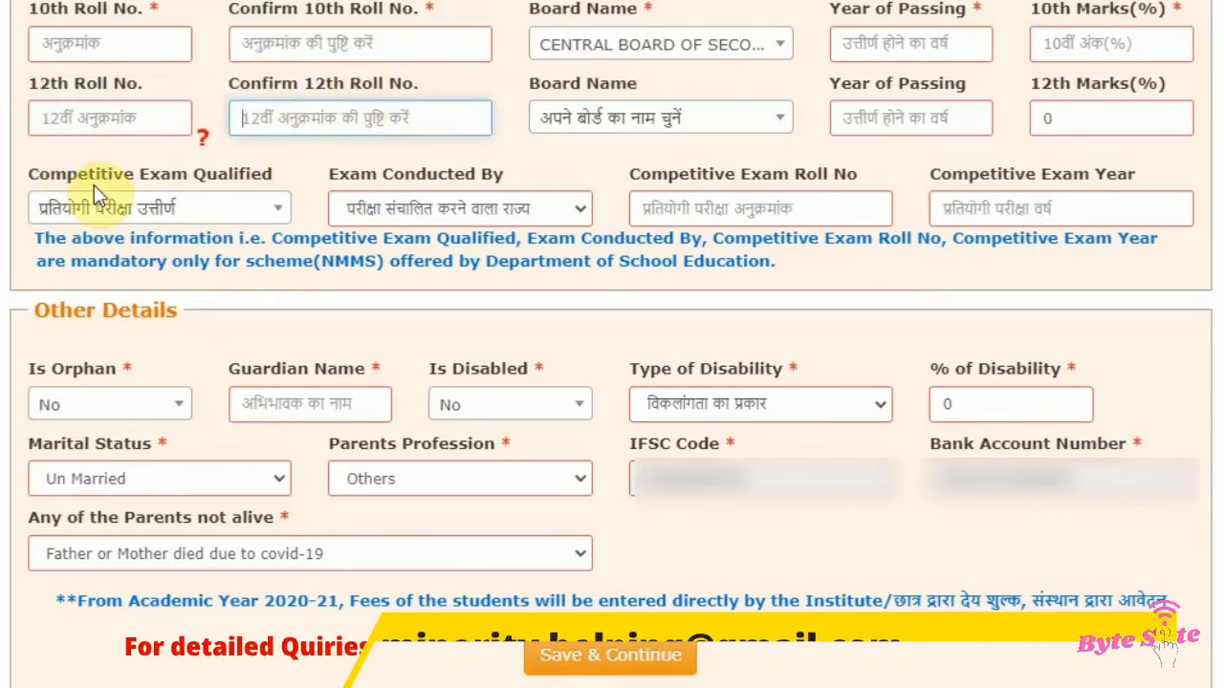
{"action": "left_click", "coordinate": [104, 212]}
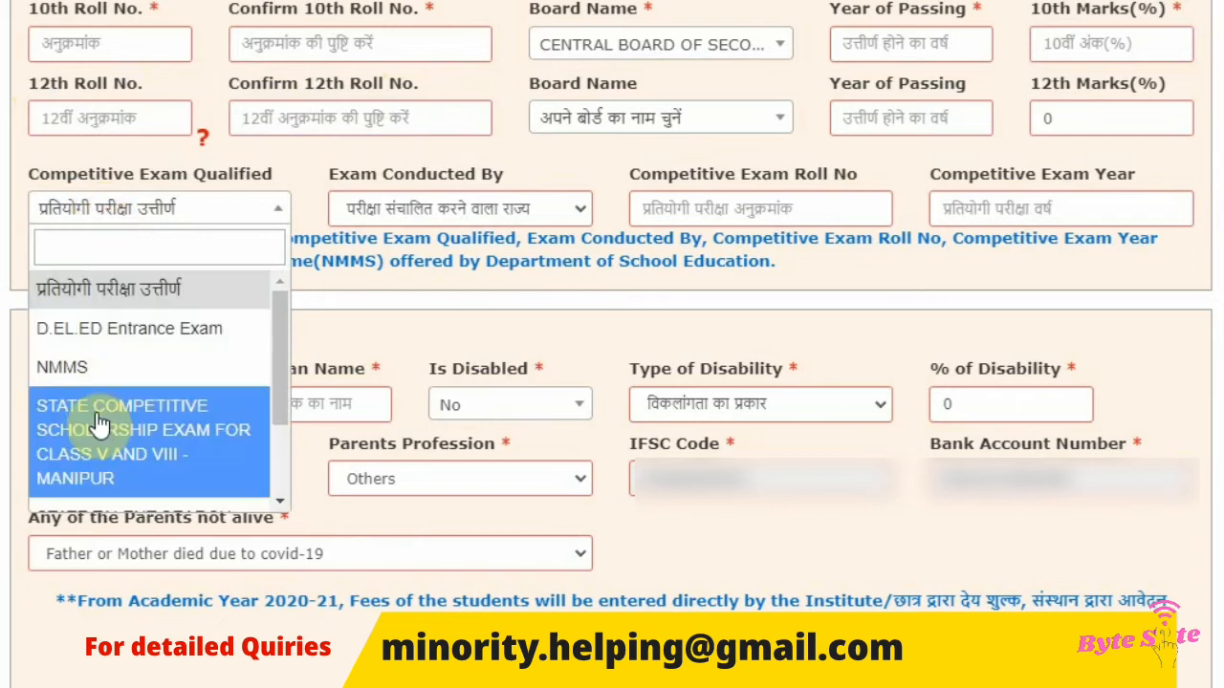
{"action": "scroll", "coordinate": [99, 420], "scroll_direction": "down", "scroll_amount": 2}
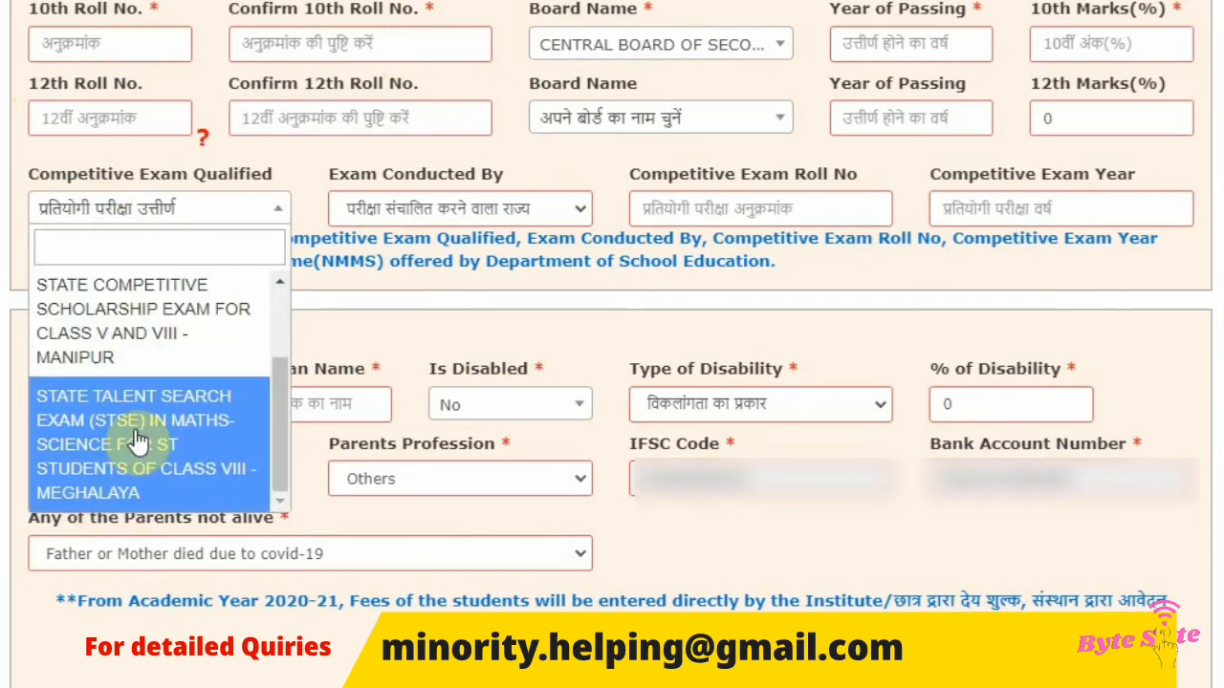
{"action": "left_click", "coordinate": [251, 155]}
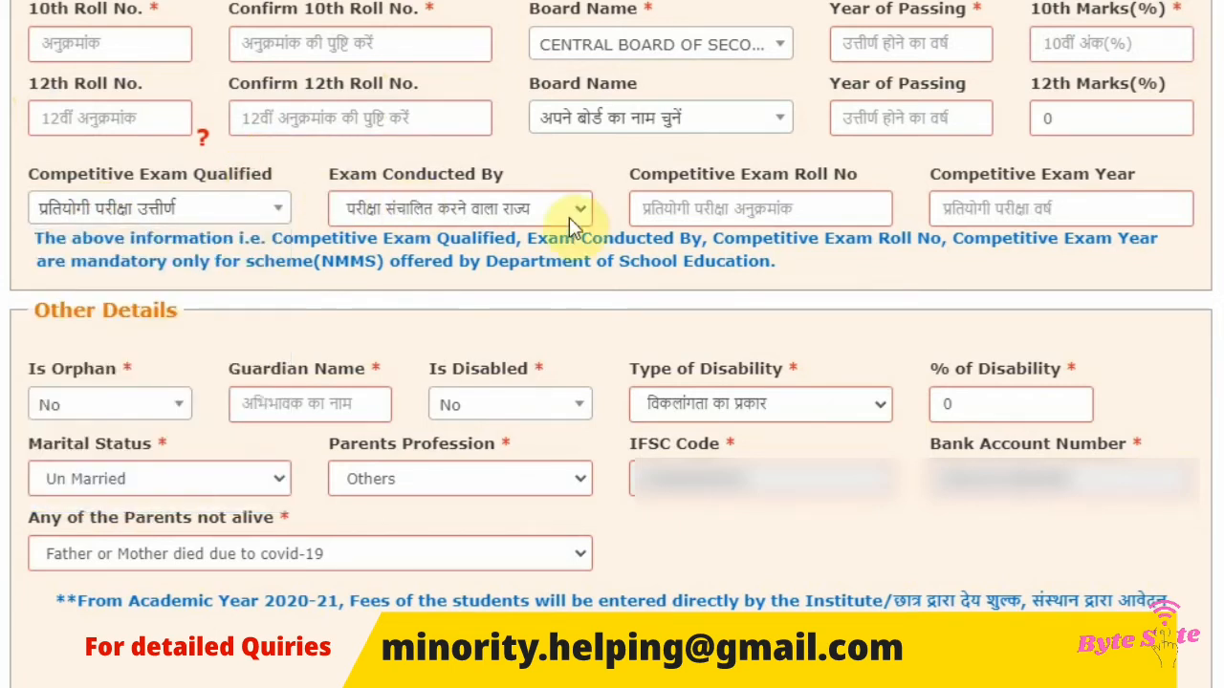
{"action": "left_click", "coordinate": [337, 182]}
{"action": "left_click_drag", "start_coordinate": [336, 183], "coordinate": [498, 181]}
{"action": "left_click", "coordinate": [519, 180]}
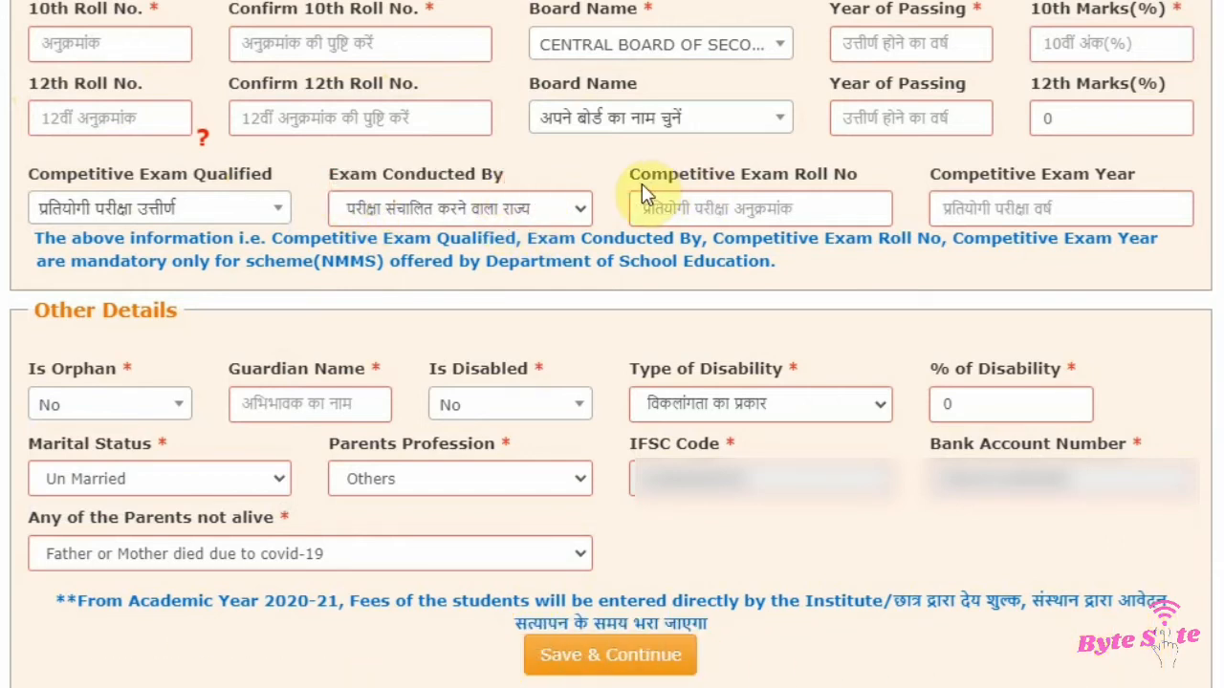
{"action": "left_click_drag", "start_coordinate": [640, 183], "coordinate": [1120, 170]}
{"action": "left_click", "coordinate": [920, 175]}
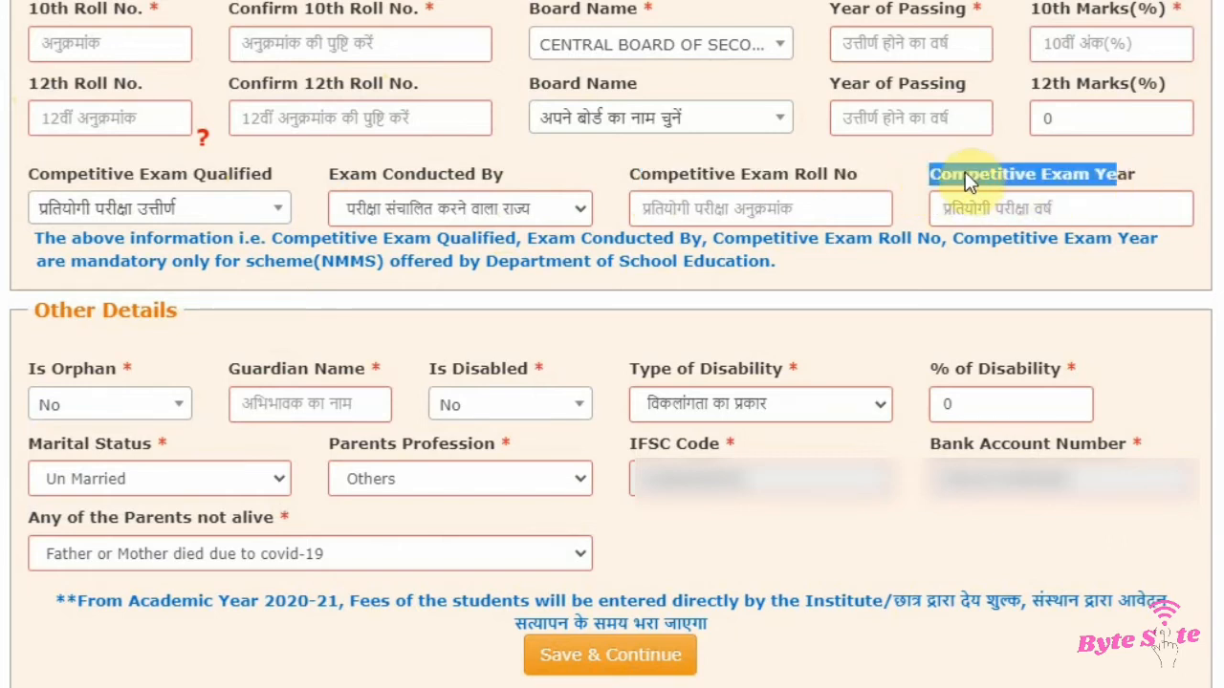
{"action": "left_click", "coordinate": [908, 159]}
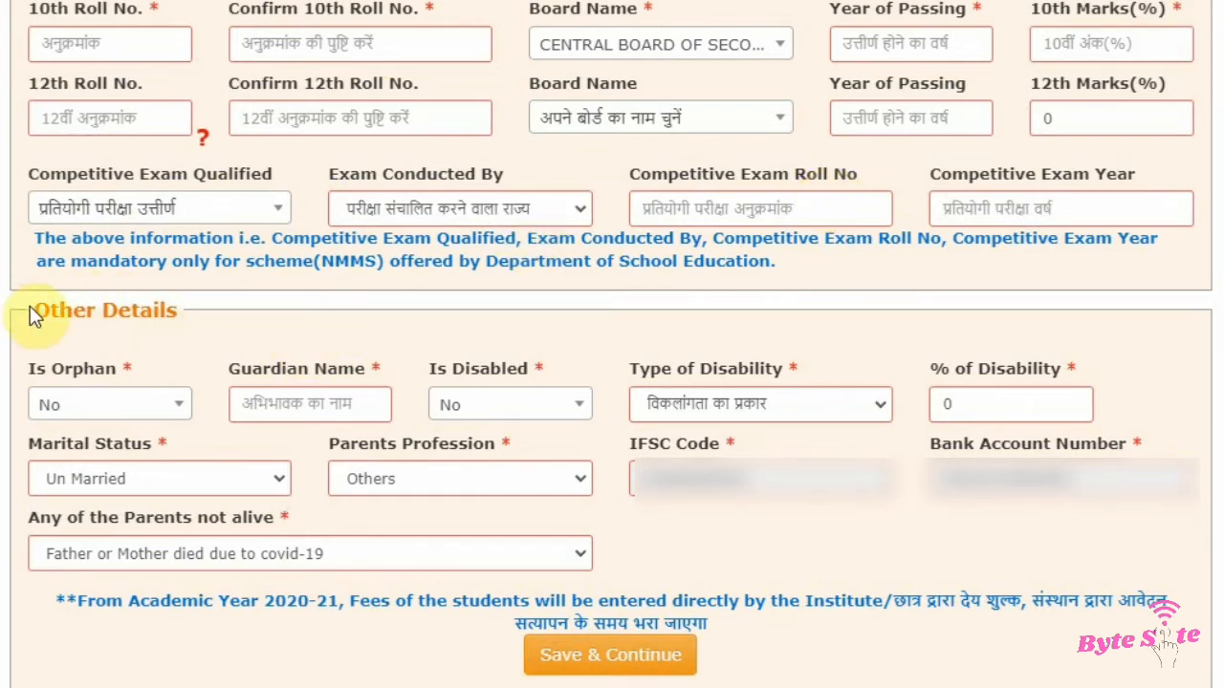
{"action": "left_click_drag", "start_coordinate": [30, 308], "coordinate": [192, 308]}
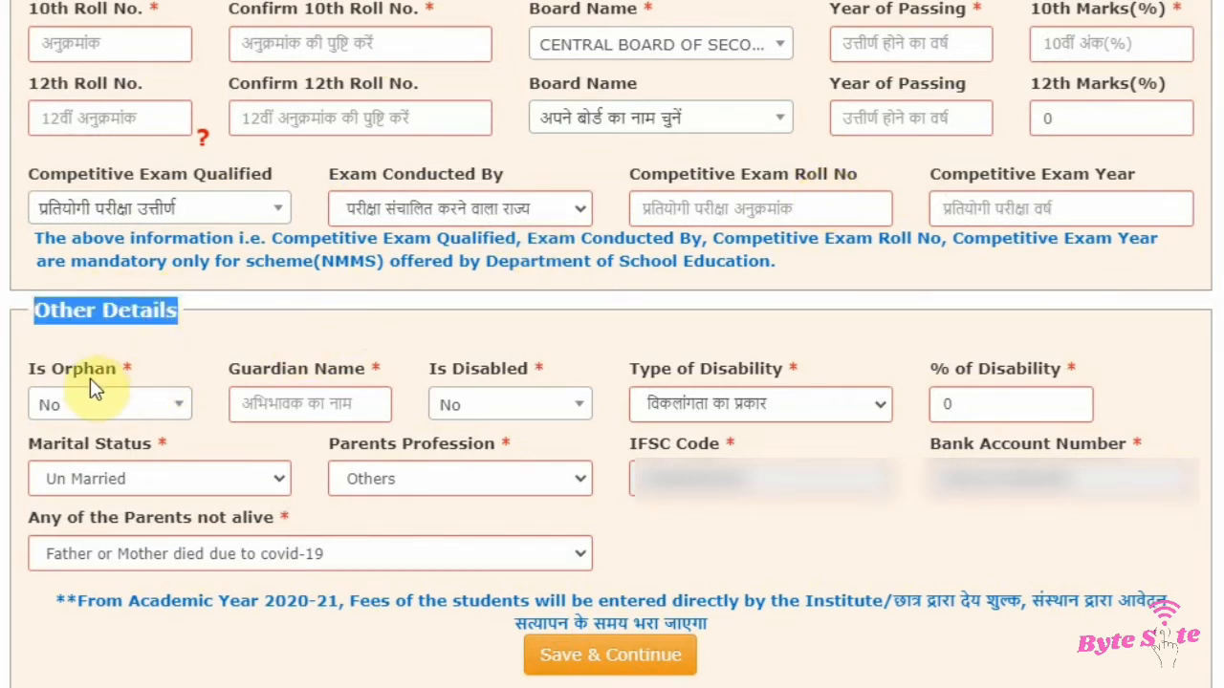
Step: Open the Is Orphan choices in the Other Details section and select No
{"action": "left_click", "coordinate": [109, 361]}
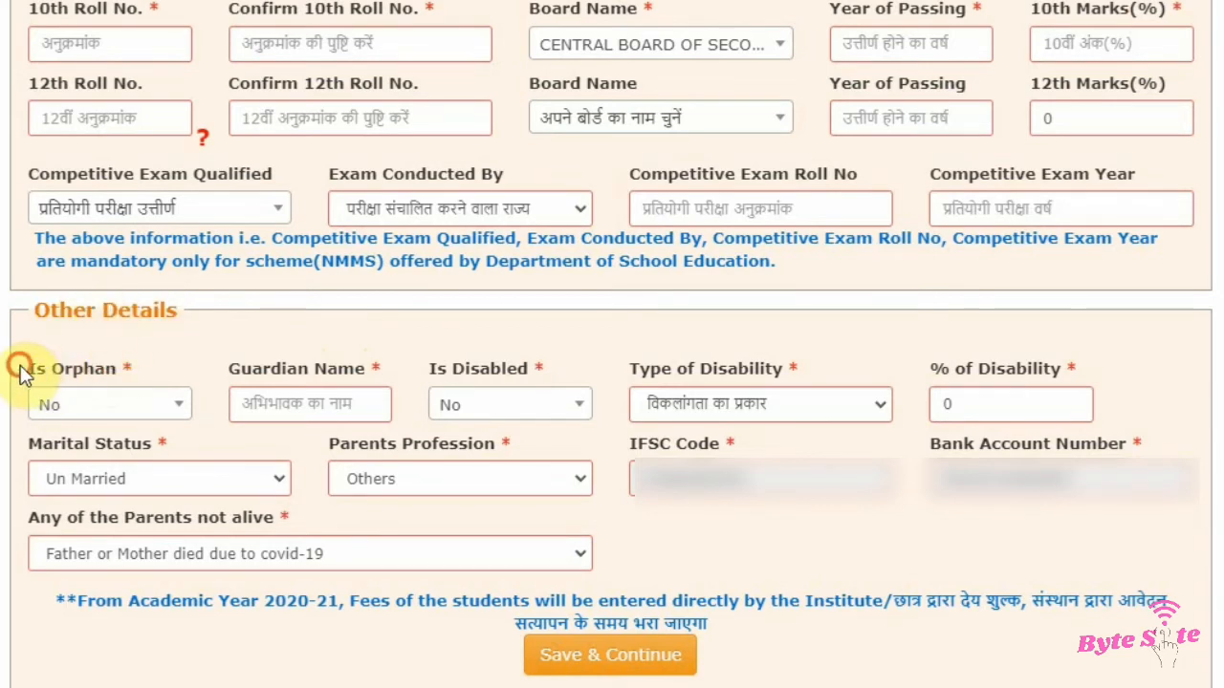
{"action": "left_click_drag", "start_coordinate": [21, 371], "coordinate": [128, 373]}
{"action": "left_click", "coordinate": [141, 404]}
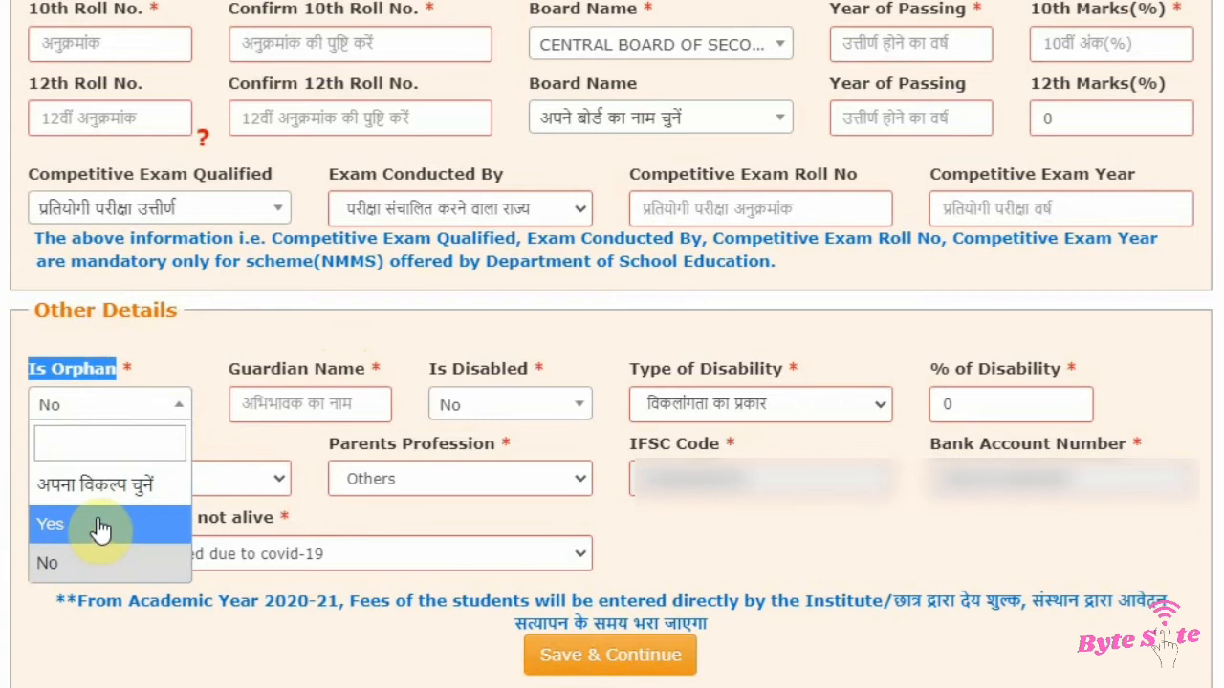
{"action": "left_click", "coordinate": [81, 564]}
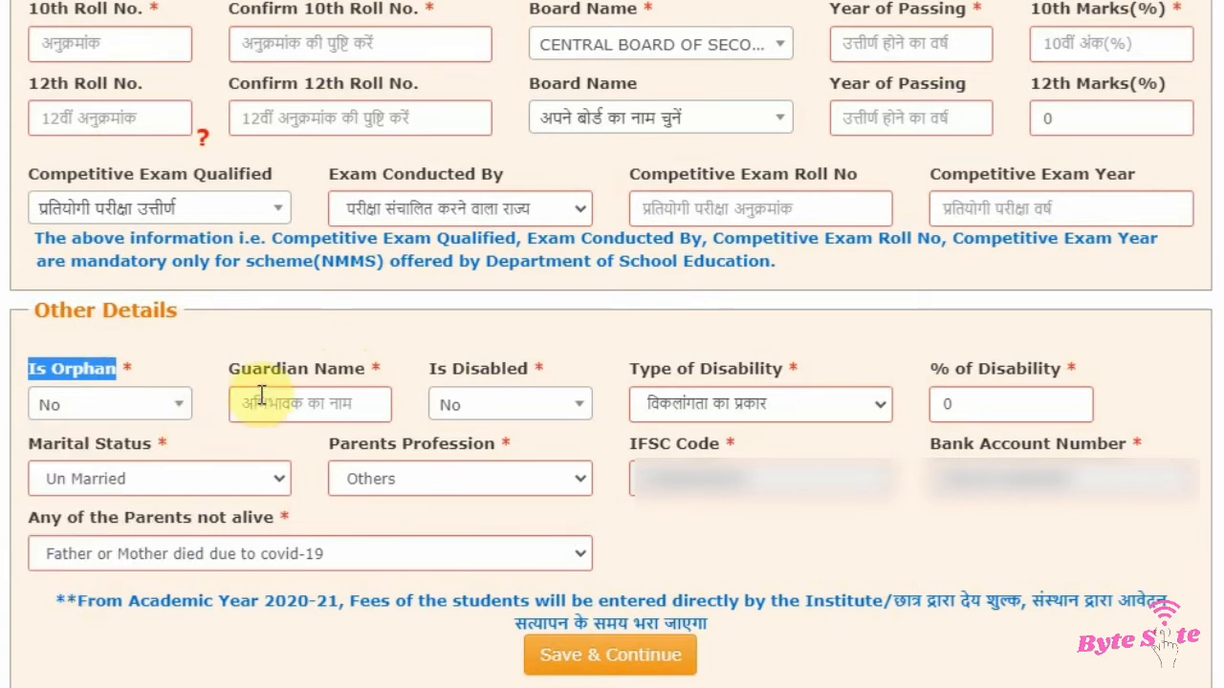
Step: Review the Guardian Name field and set Is Disabled to No
{"action": "left_click_drag", "start_coordinate": [213, 373], "coordinate": [341, 369]}
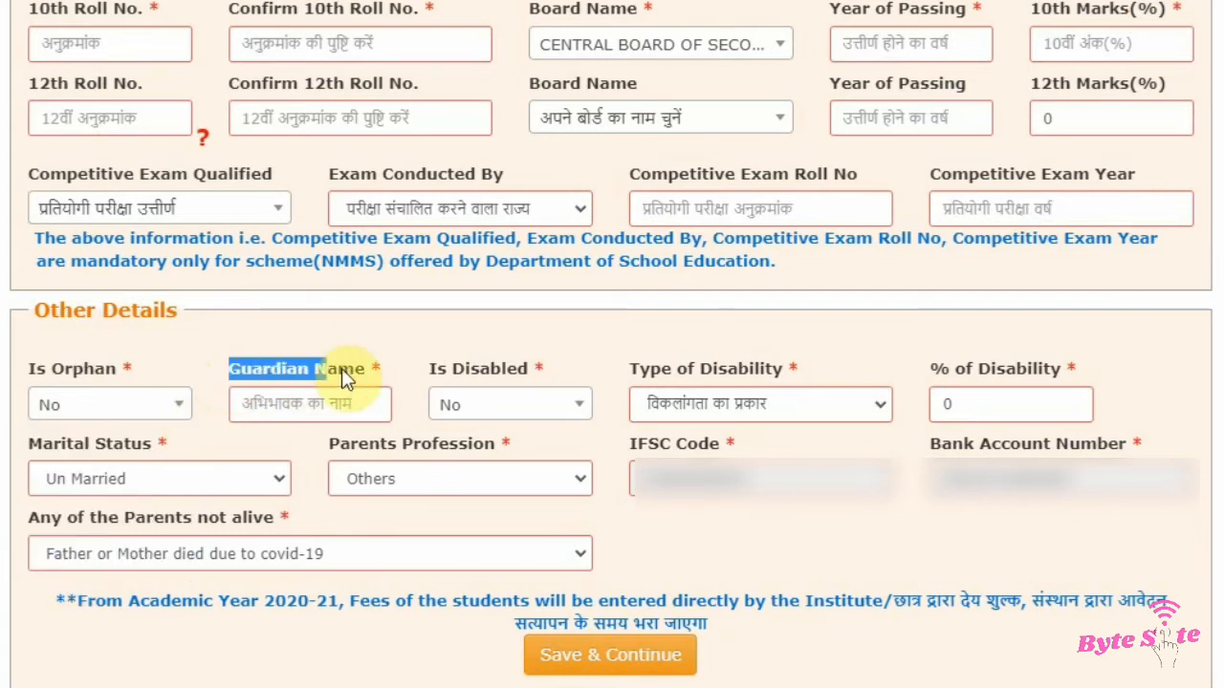
{"action": "left_click", "coordinate": [418, 376]}
{"action": "left_click_drag", "start_coordinate": [423, 372], "coordinate": [552, 373]}
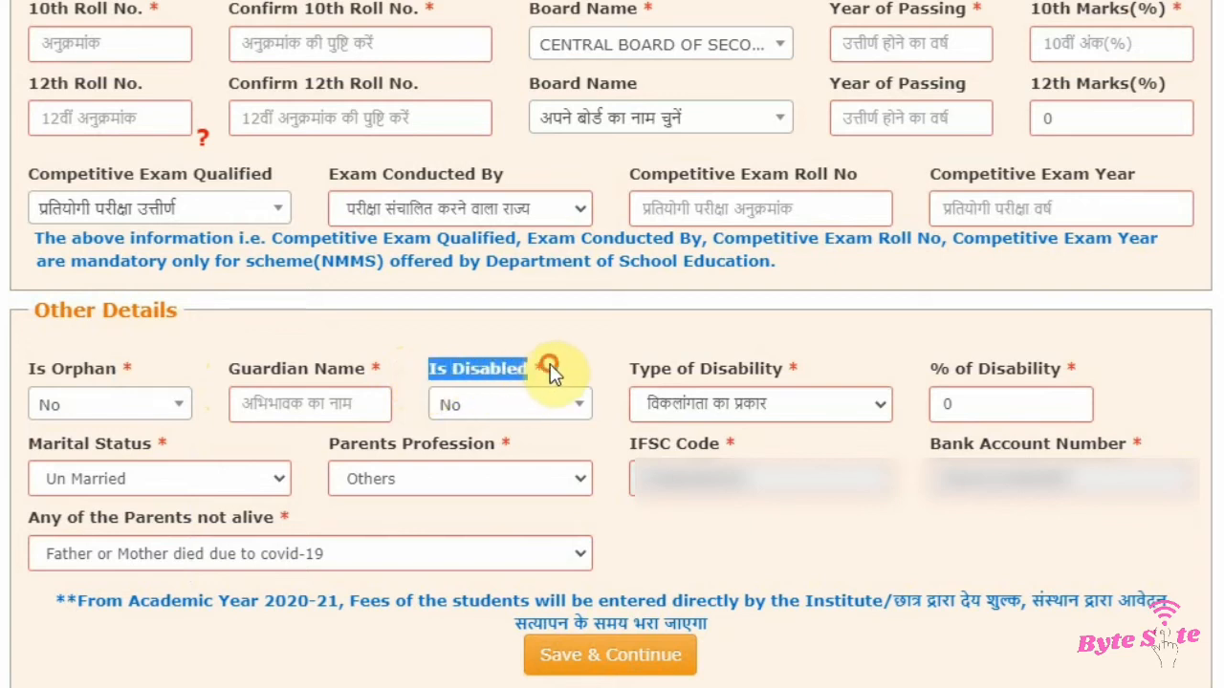
{"action": "left_click", "coordinate": [544, 409]}
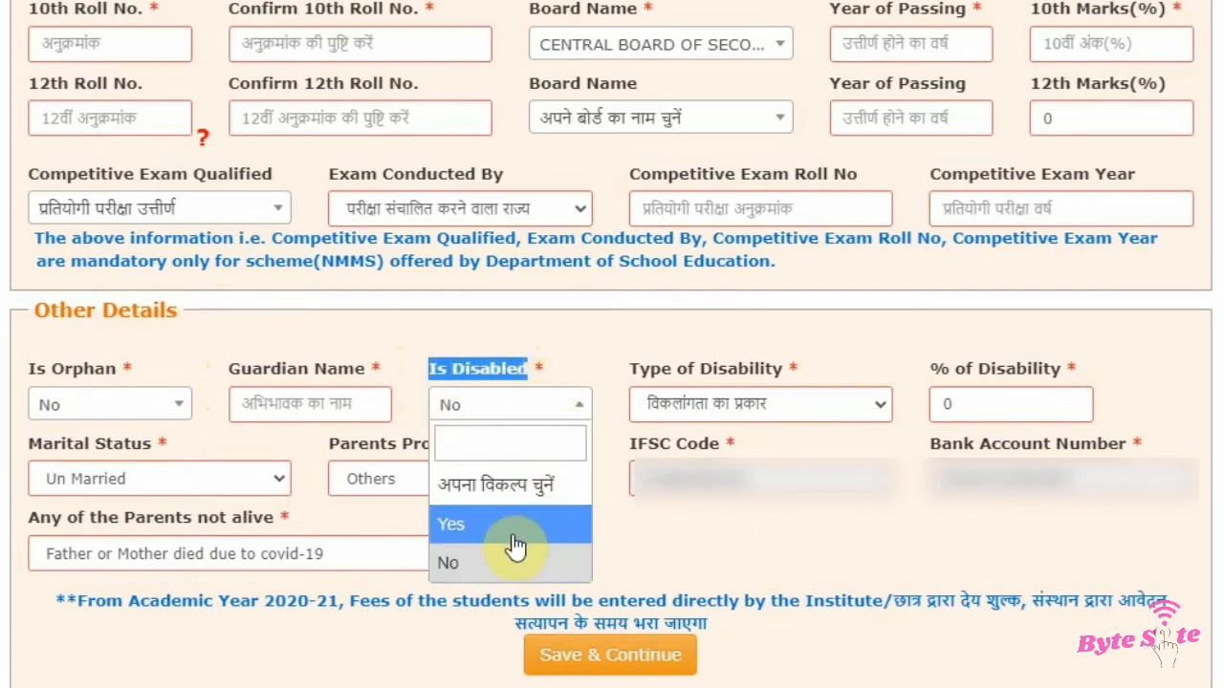
{"action": "left_click", "coordinate": [502, 563]}
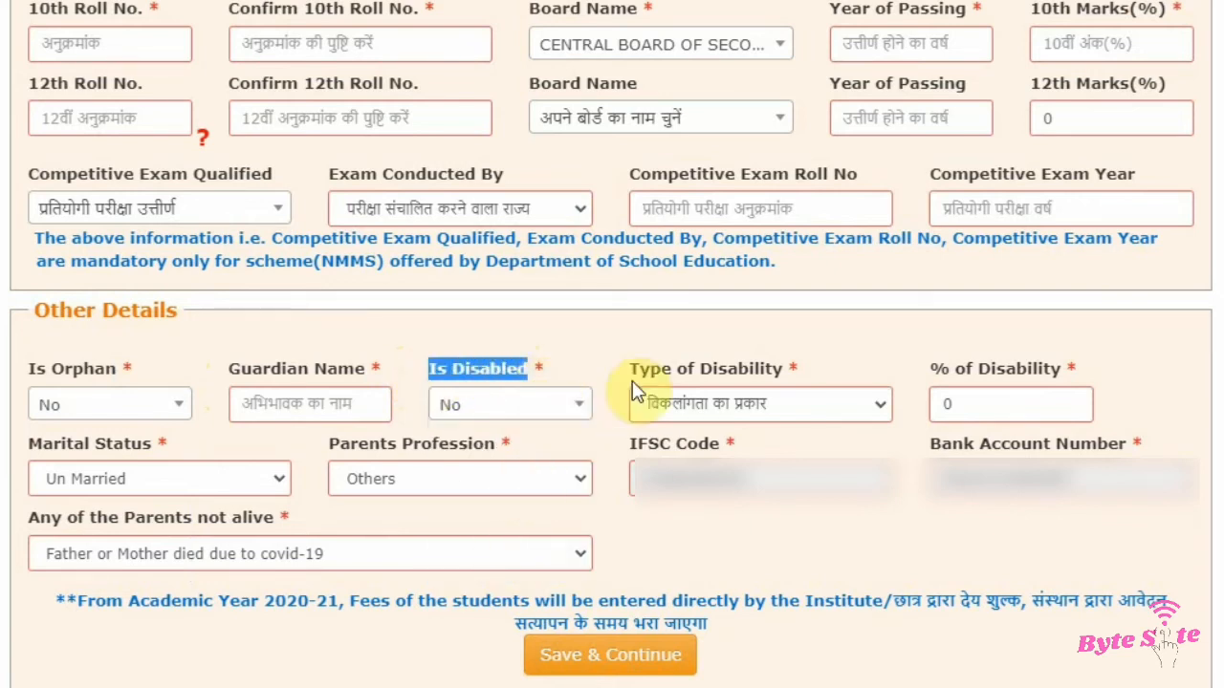
Step: Examine the Type of Disability options and the % of Disability field
{"action": "left_click", "coordinate": [621, 376]}
{"action": "left_click_drag", "start_coordinate": [788, 370], "coordinate": [800, 369]}
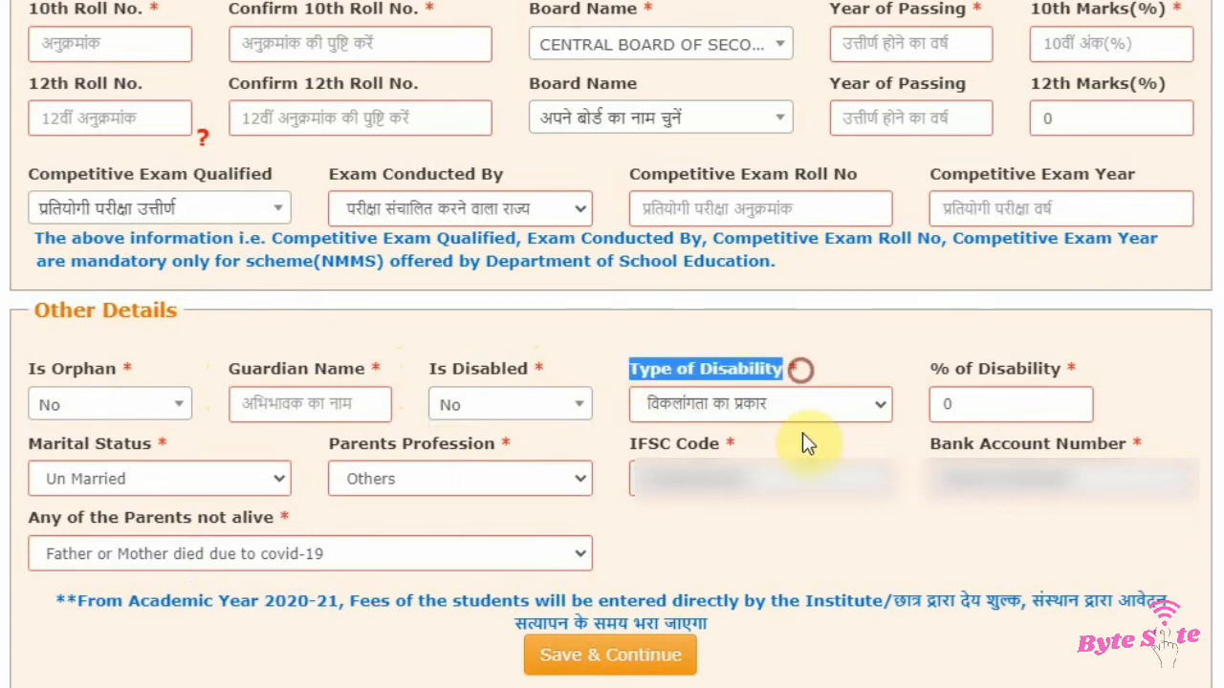
{"action": "left_click", "coordinate": [806, 416]}
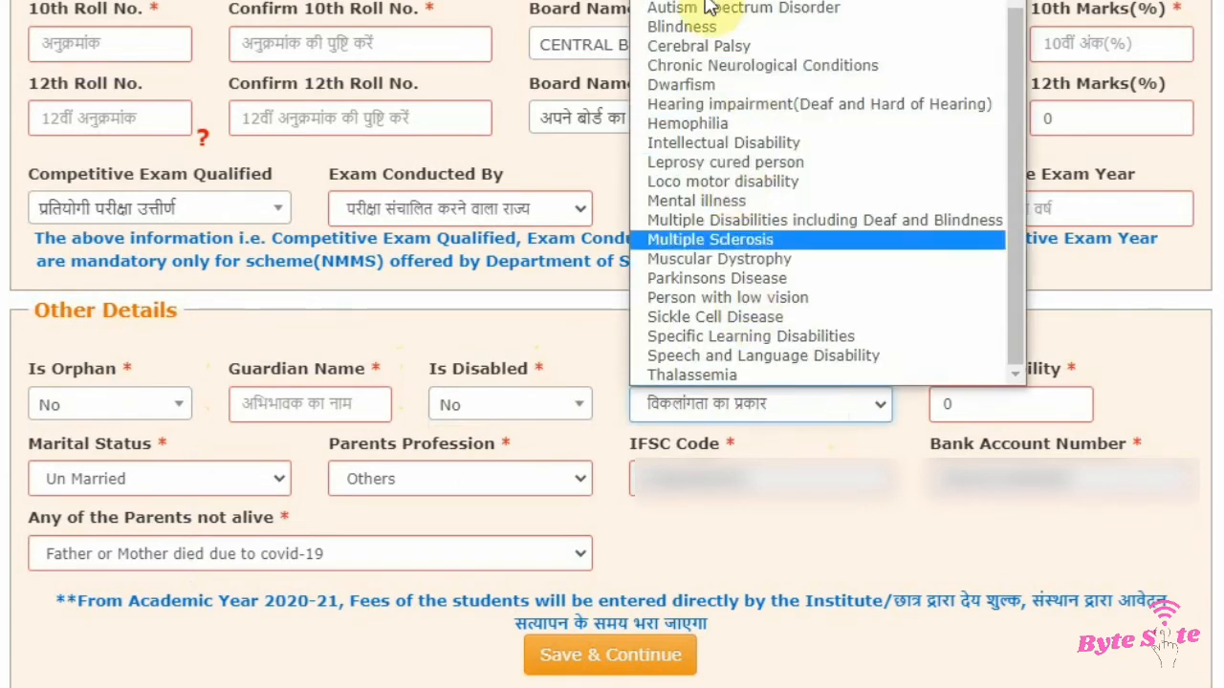
{"action": "left_click", "coordinate": [614, 341]}
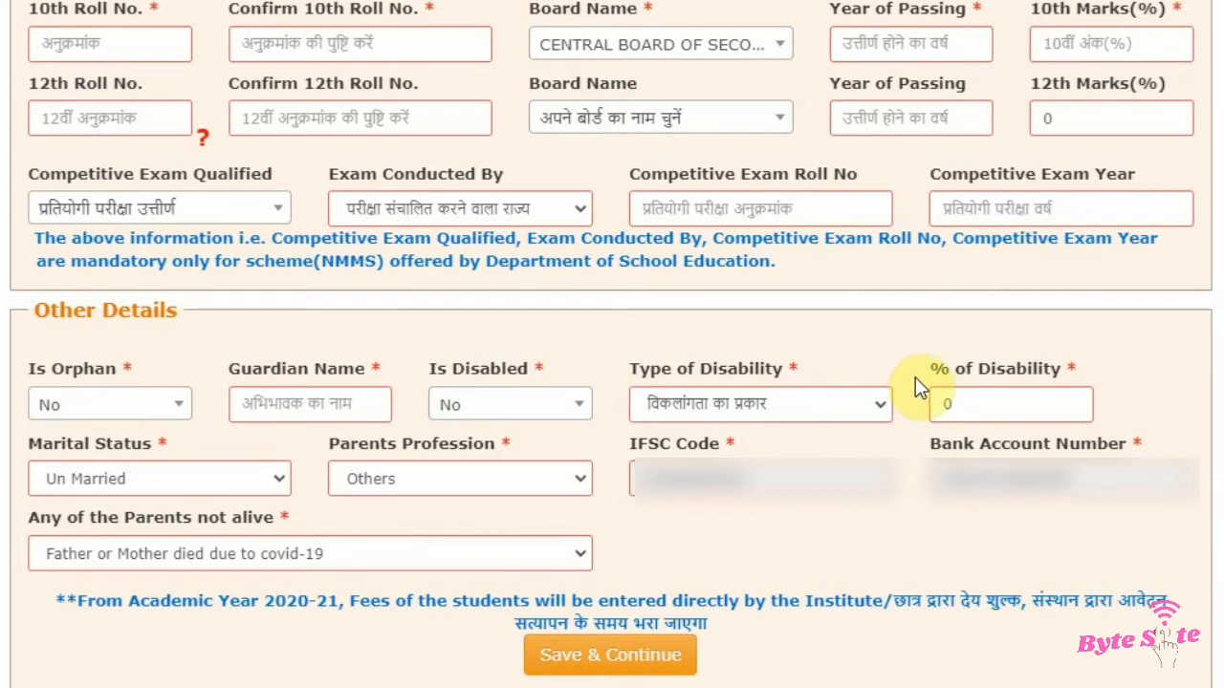
{"action": "left_click_drag", "start_coordinate": [915, 377], "coordinate": [1027, 386]}
{"action": "left_click", "coordinate": [1120, 375]}
Step: Set the Marital Status to Un Married
{"action": "left_click_drag", "start_coordinate": [26, 451], "coordinate": [180, 450]}
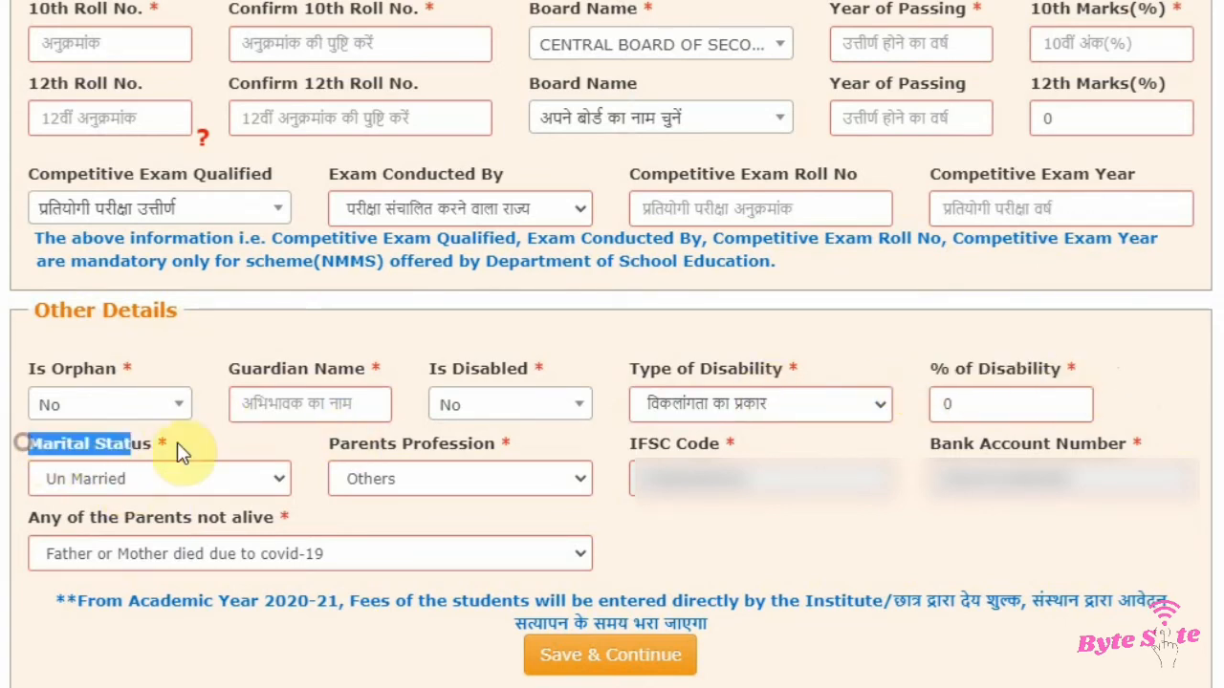
{"action": "left_click", "coordinate": [199, 441]}
{"action": "left_click", "coordinate": [182, 478]}
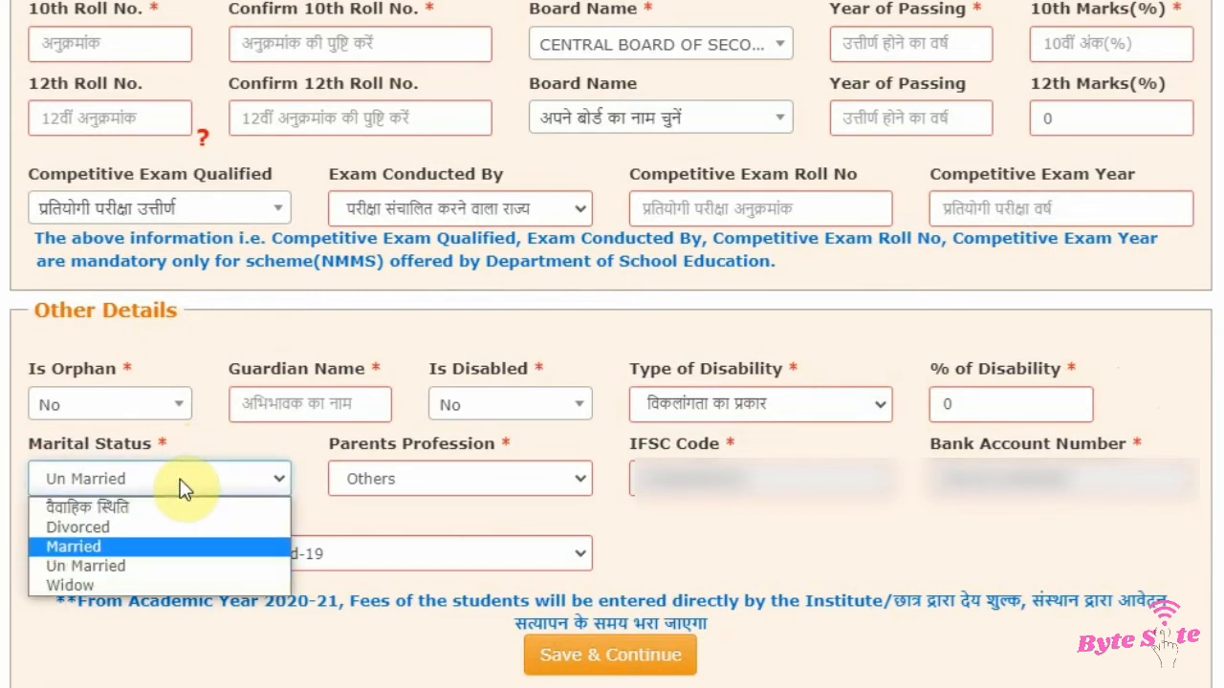
{"action": "left_click", "coordinate": [148, 566]}
Step: Examine the Parents Profession options and the IFSC Code and Bank Account Number fields
{"action": "left_click_drag", "start_coordinate": [325, 455], "coordinate": [513, 443]}
{"action": "left_click", "coordinate": [502, 481]}
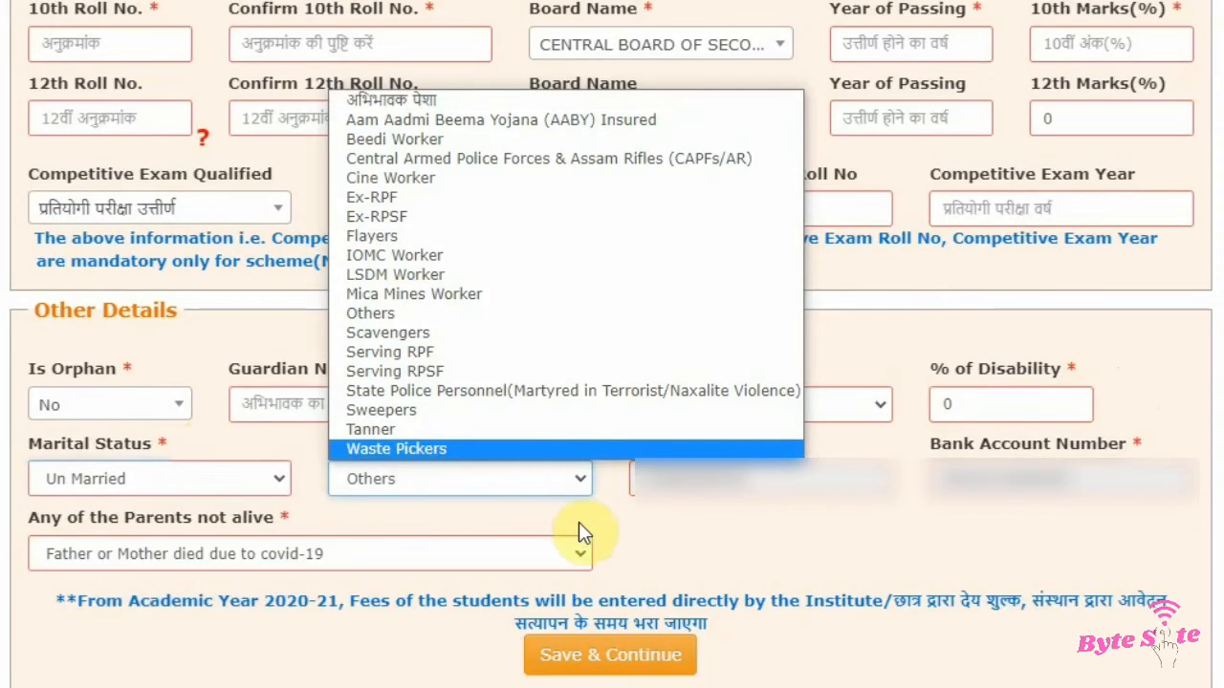
{"action": "left_click", "coordinate": [587, 527]}
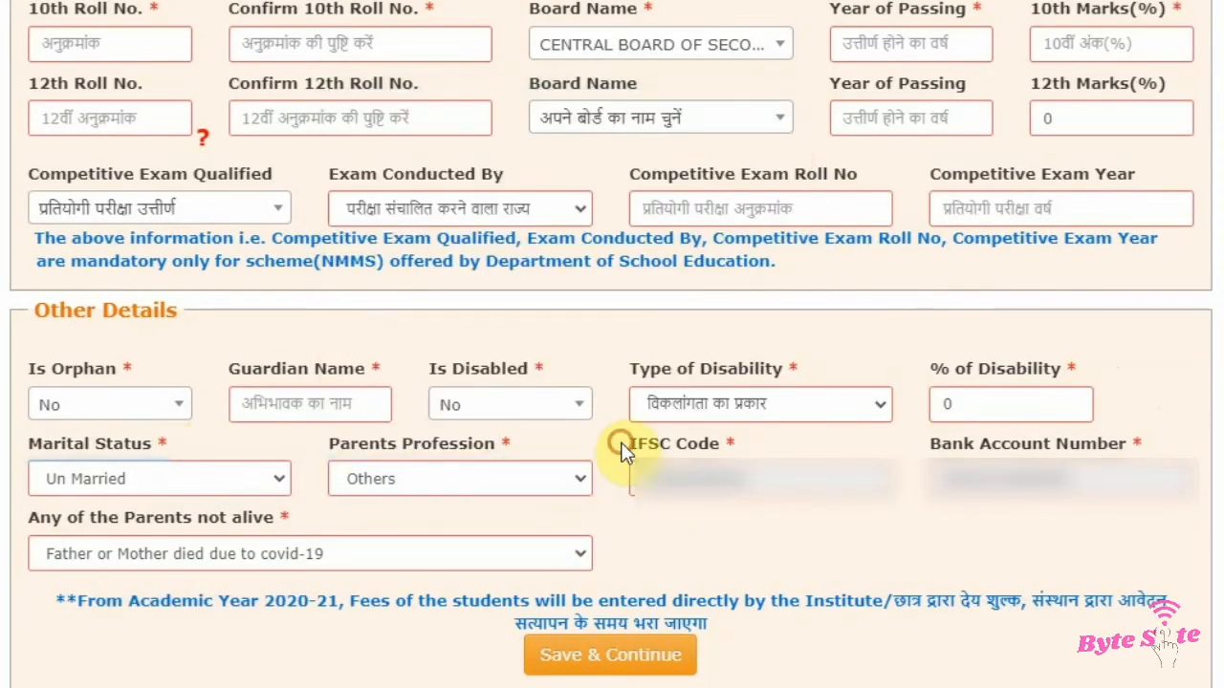
{"action": "left_click_drag", "start_coordinate": [628, 442], "coordinate": [743, 448]}
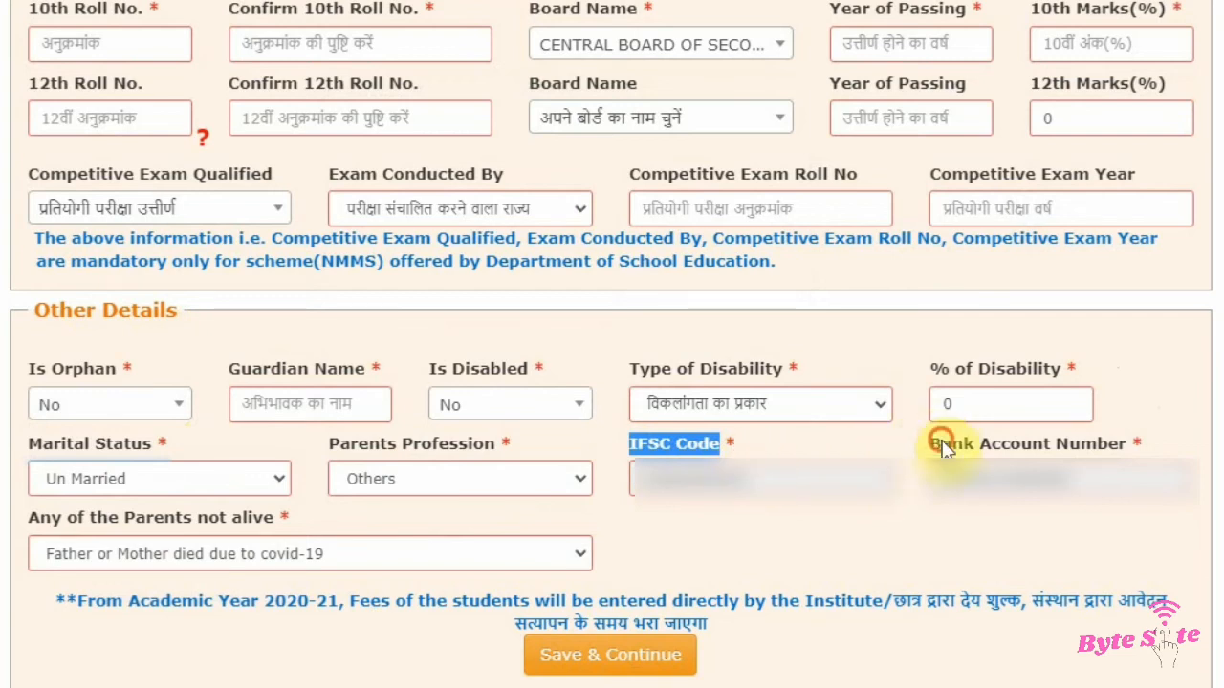
{"action": "left_click_drag", "start_coordinate": [940, 444], "coordinate": [1202, 447]}
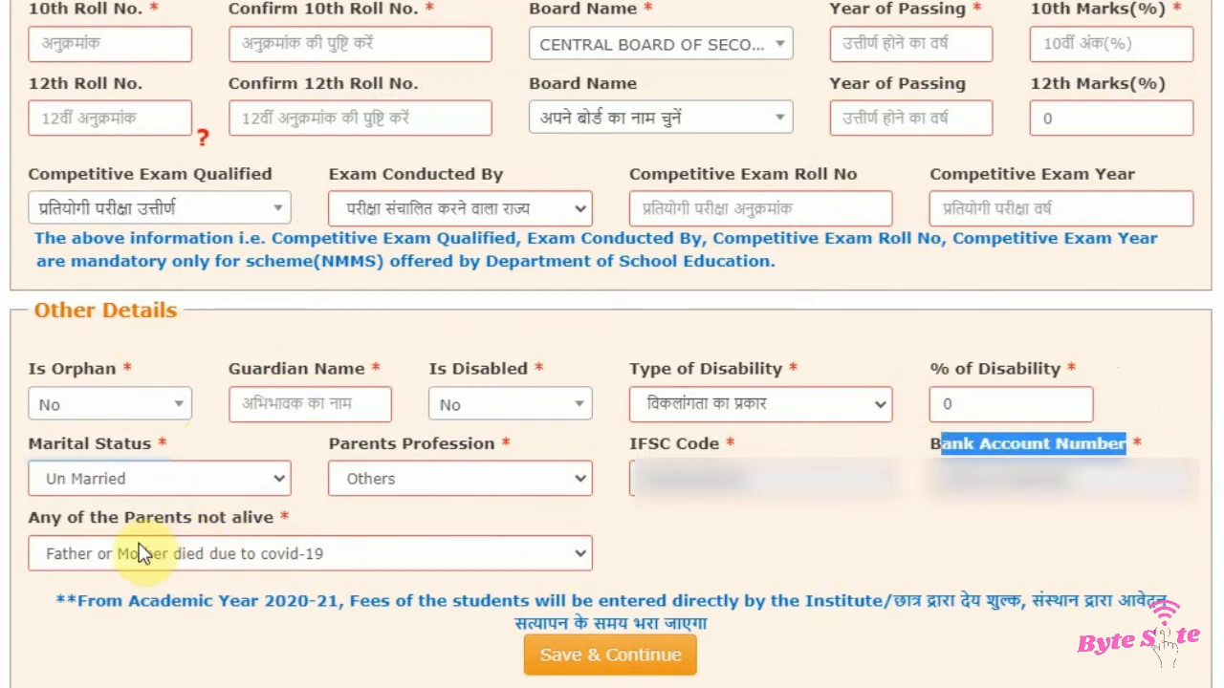
Step: Review the choices for Any of the Parents not alive
{"action": "left_click_drag", "start_coordinate": [29, 518], "coordinate": [282, 537]}
{"action": "left_click", "coordinate": [297, 517]}
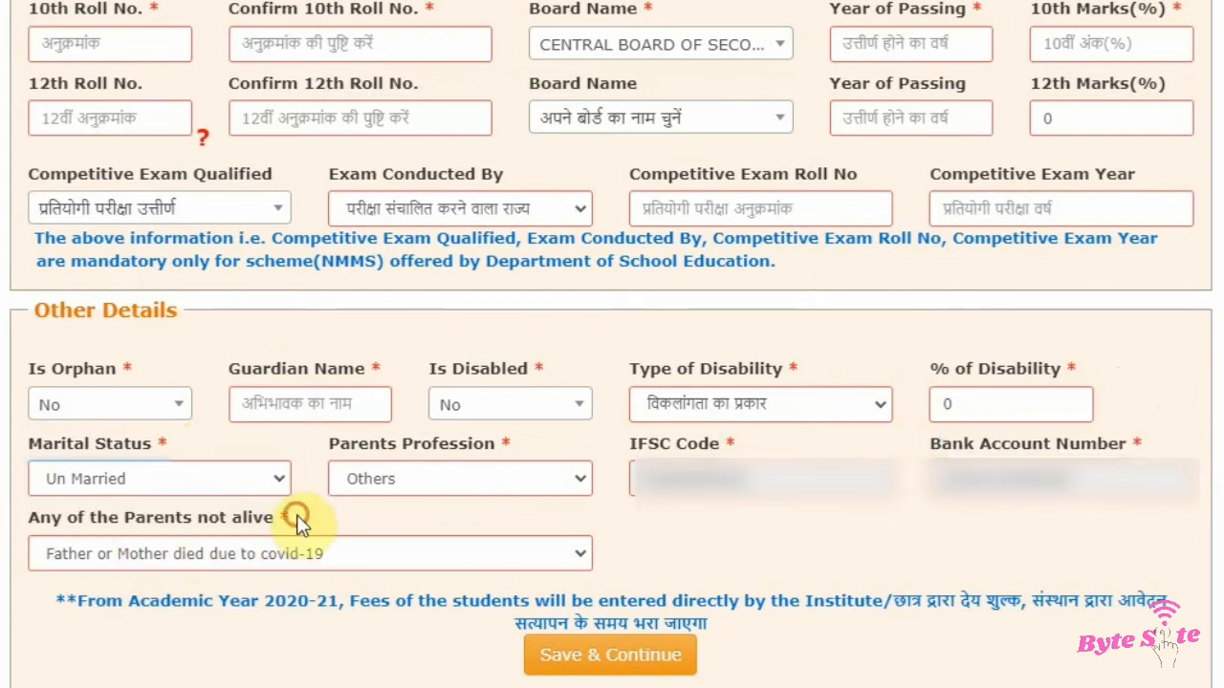
{"action": "left_click", "coordinate": [282, 555]}
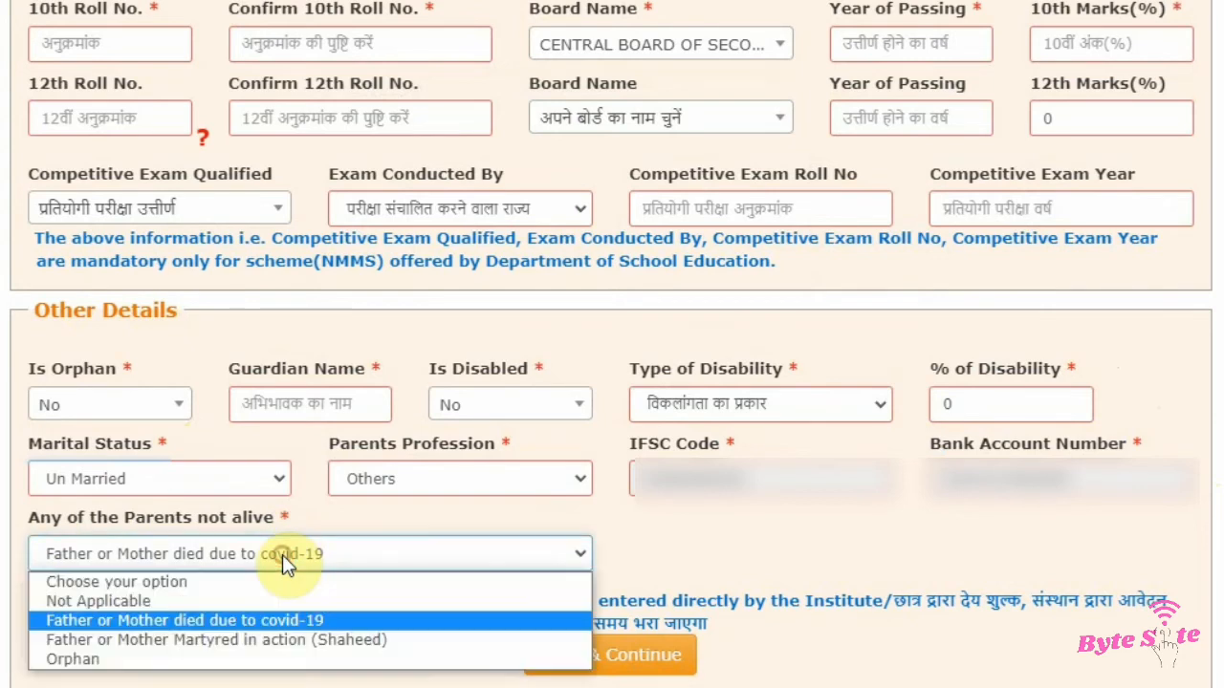
{"action": "left_click", "coordinate": [205, 582]}
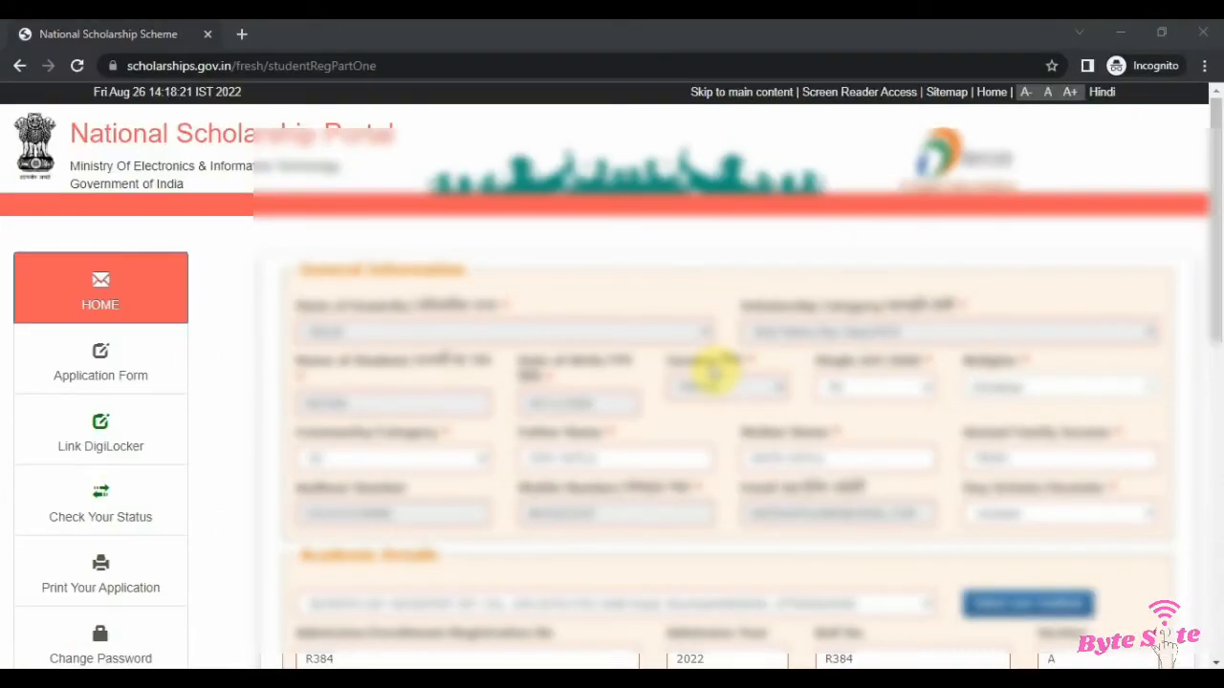
Step: Save the filled details and continue to the next page of the application form
{"action": "scroll", "coordinate": [583, 473], "scroll_direction": "down", "scroll_amount": 2}
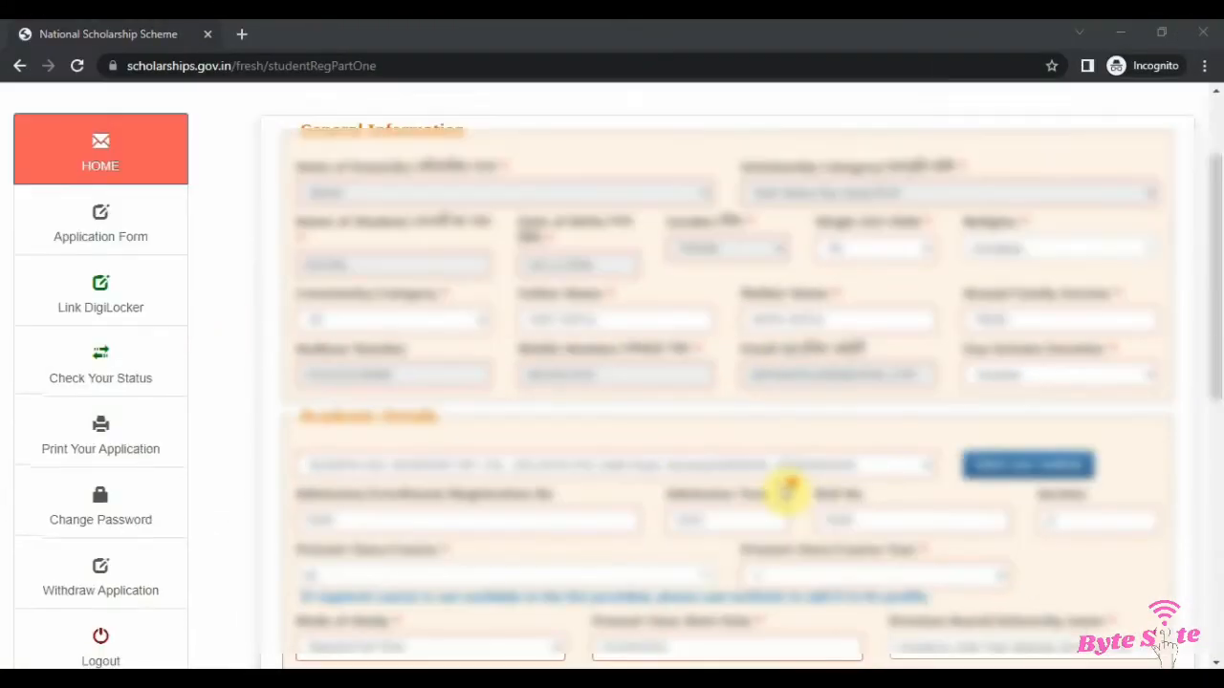
{"action": "scroll", "coordinate": [851, 449], "scroll_direction": "down", "scroll_amount": 6}
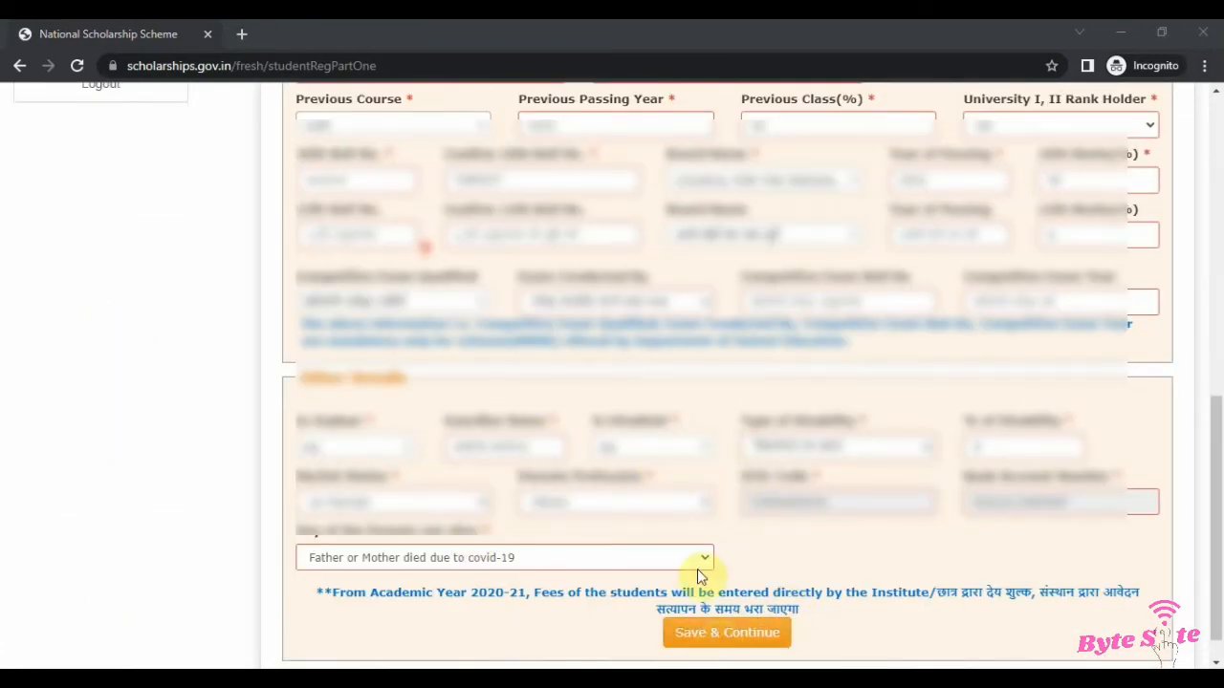
{"action": "scroll", "coordinate": [737, 634], "scroll_direction": "down", "scroll_amount": 1}
{"action": "left_click", "coordinate": [726, 598]}
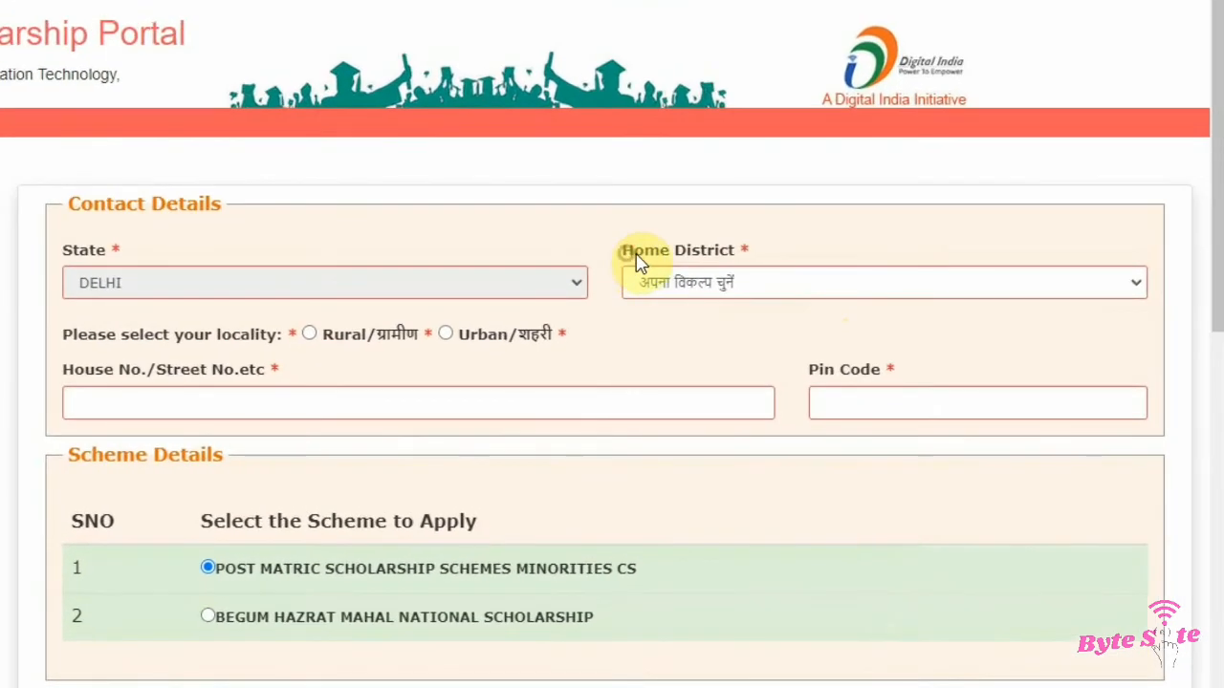
Step: Set the Home District to SOUTH in the Contact Details section
{"action": "left_click_drag", "start_coordinate": [668, 274], "coordinate": [792, 277]}
{"action": "left_click", "coordinate": [800, 259]}
{"action": "left_click", "coordinate": [774, 281]}
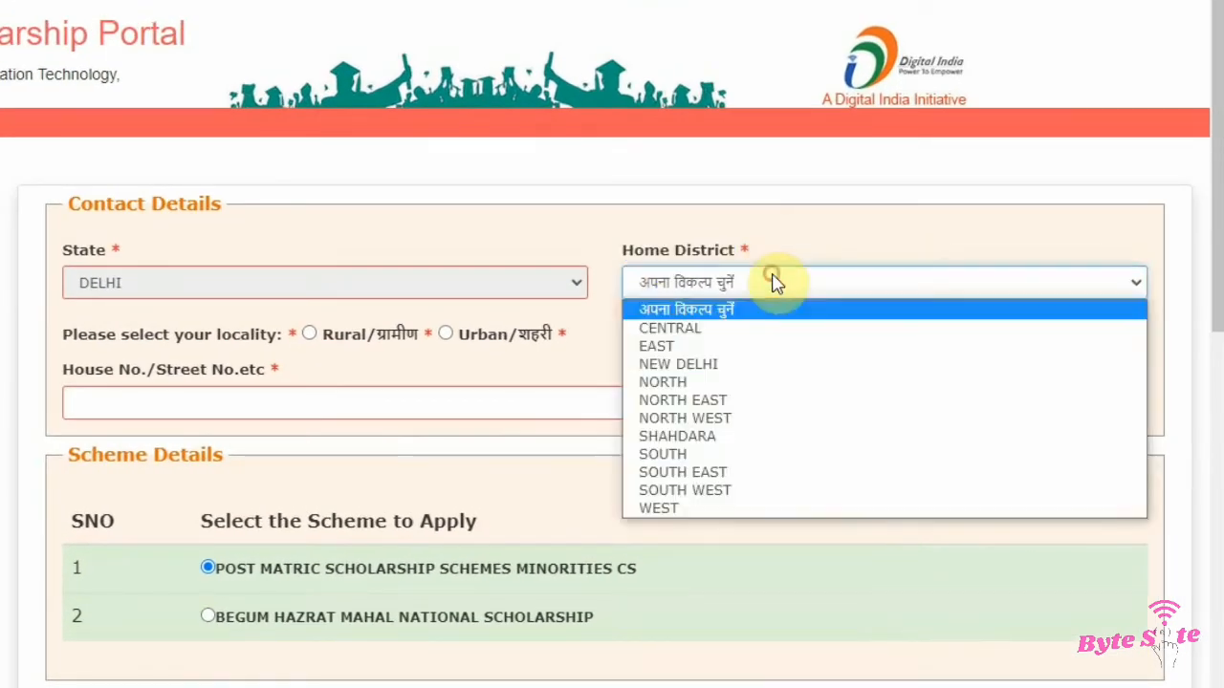
{"action": "left_click", "coordinate": [700, 455]}
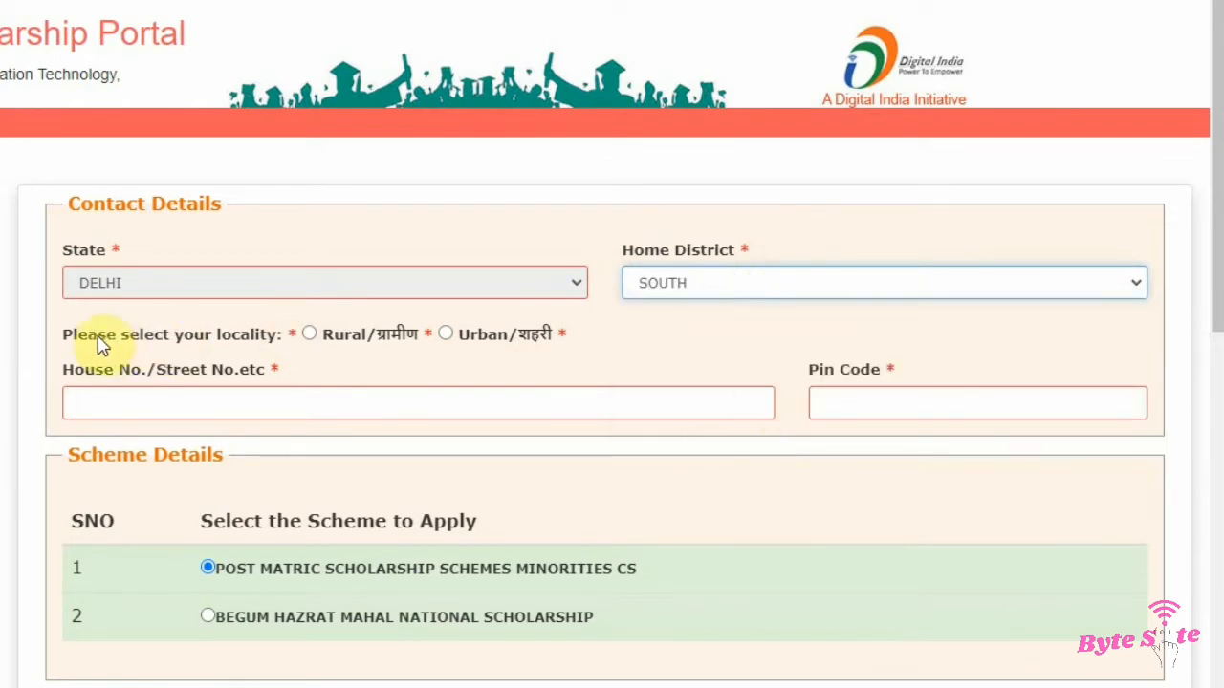
{"action": "left_click_drag", "start_coordinate": [61, 332], "coordinate": [291, 352]}
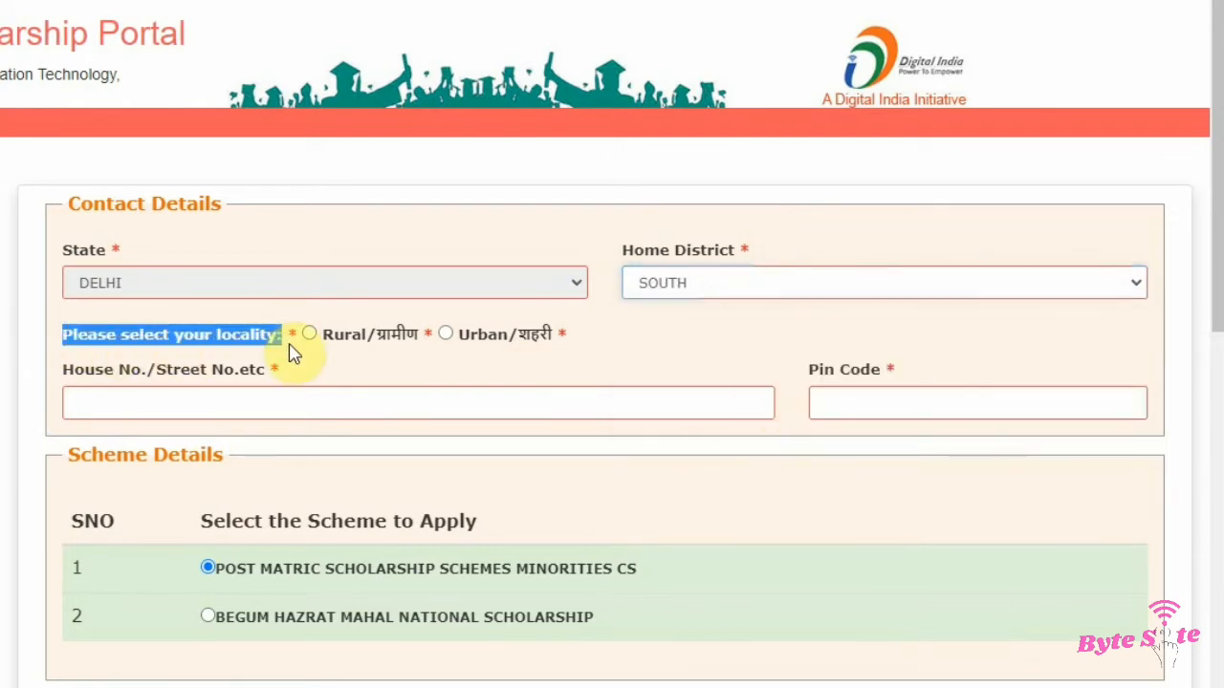
{"action": "left_click", "coordinate": [227, 342]}
{"action": "left_click_drag", "start_coordinate": [219, 336], "coordinate": [278, 337]}
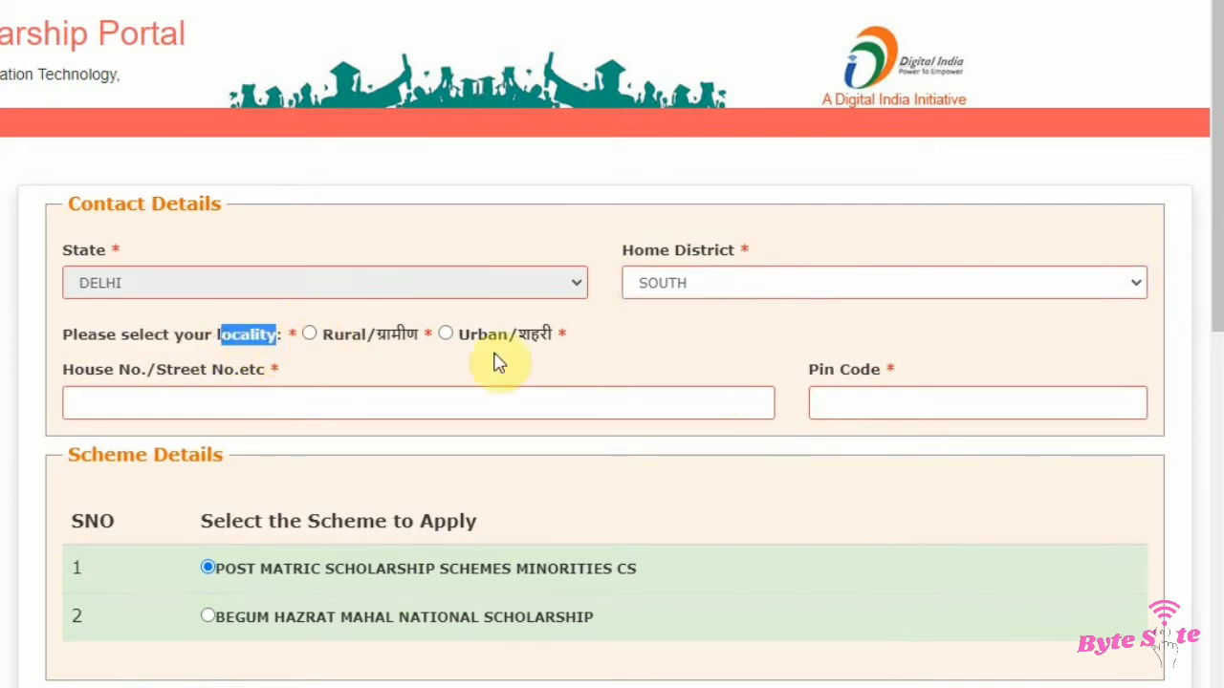
{"action": "left_click", "coordinate": [308, 336]}
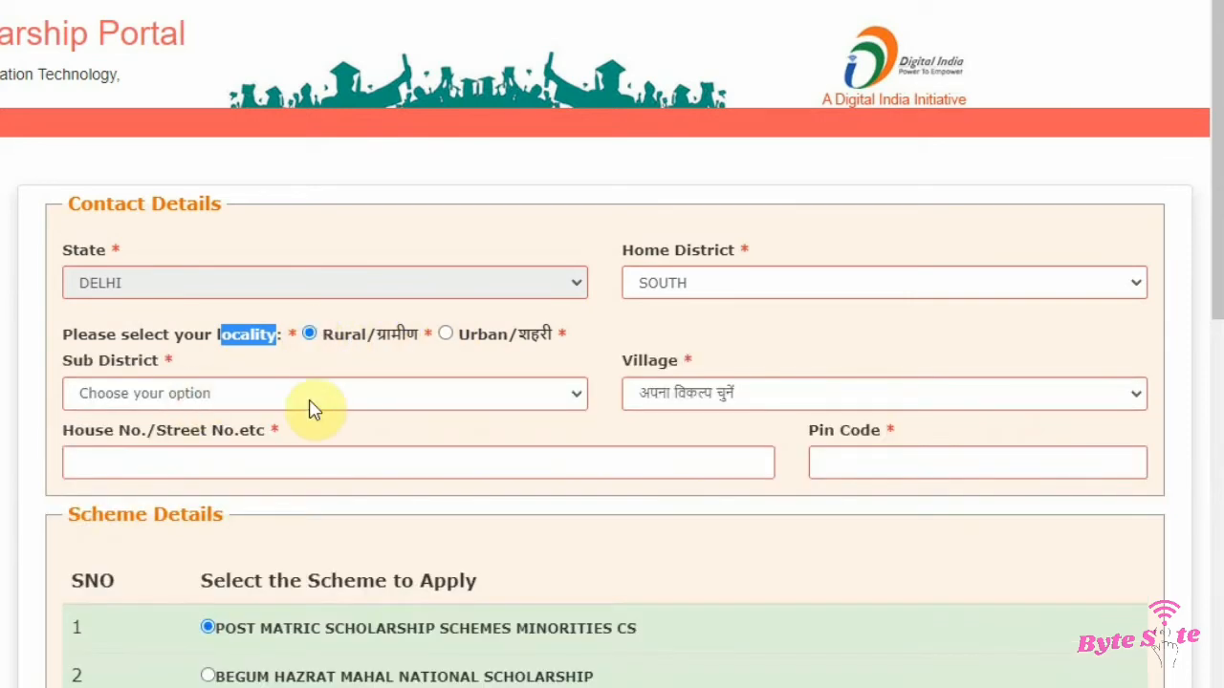
{"action": "left_click", "coordinate": [259, 402]}
{"action": "left_click", "coordinate": [669, 396]}
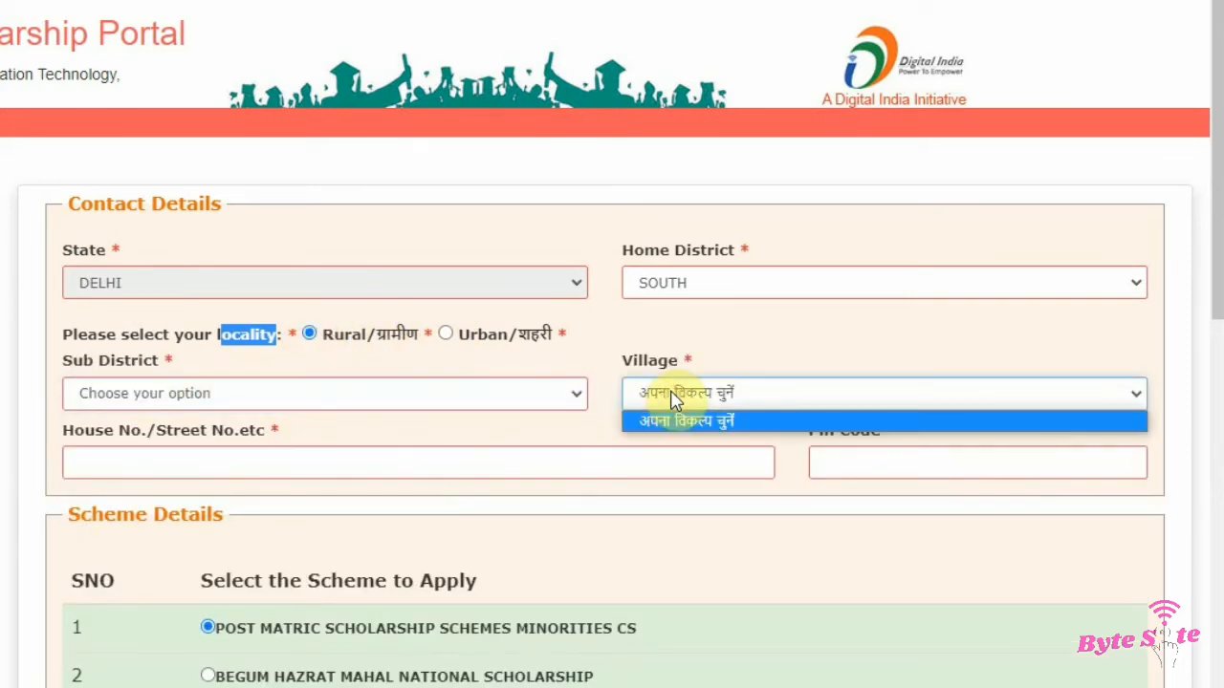
{"action": "left_click", "coordinate": [705, 360]}
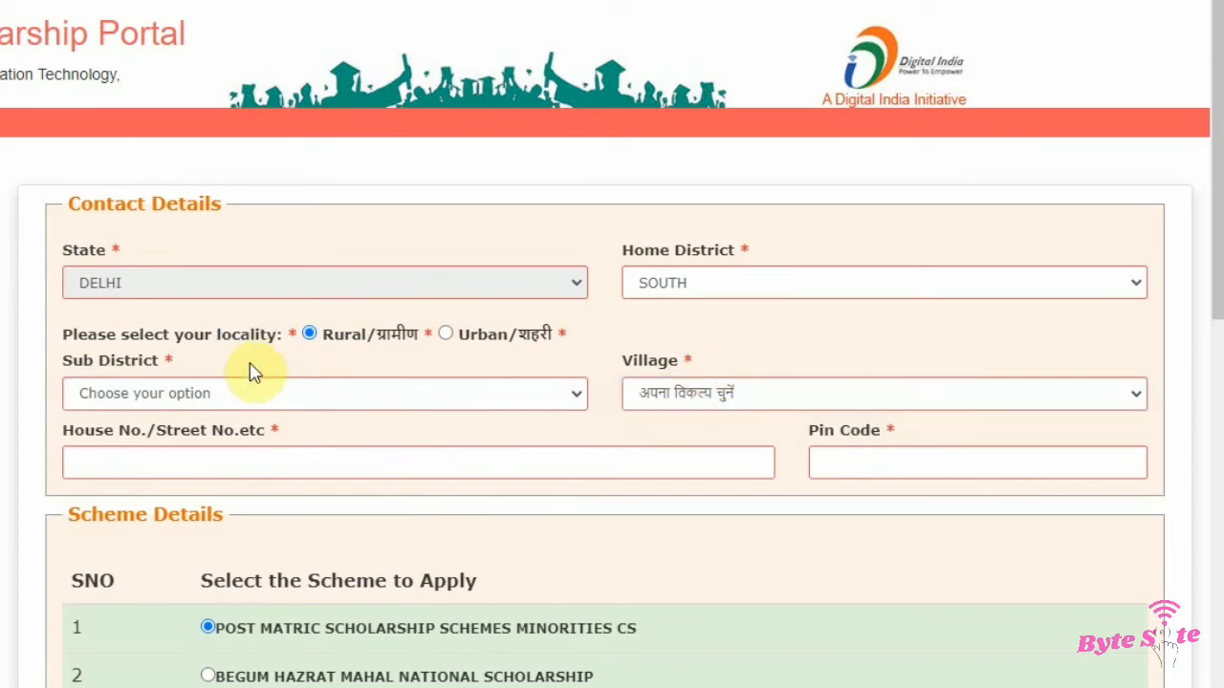
Step: Select Urban/शहरी as the locality and review the House No./Street and Pin Code fields
{"action": "left_click", "coordinate": [445, 334]}
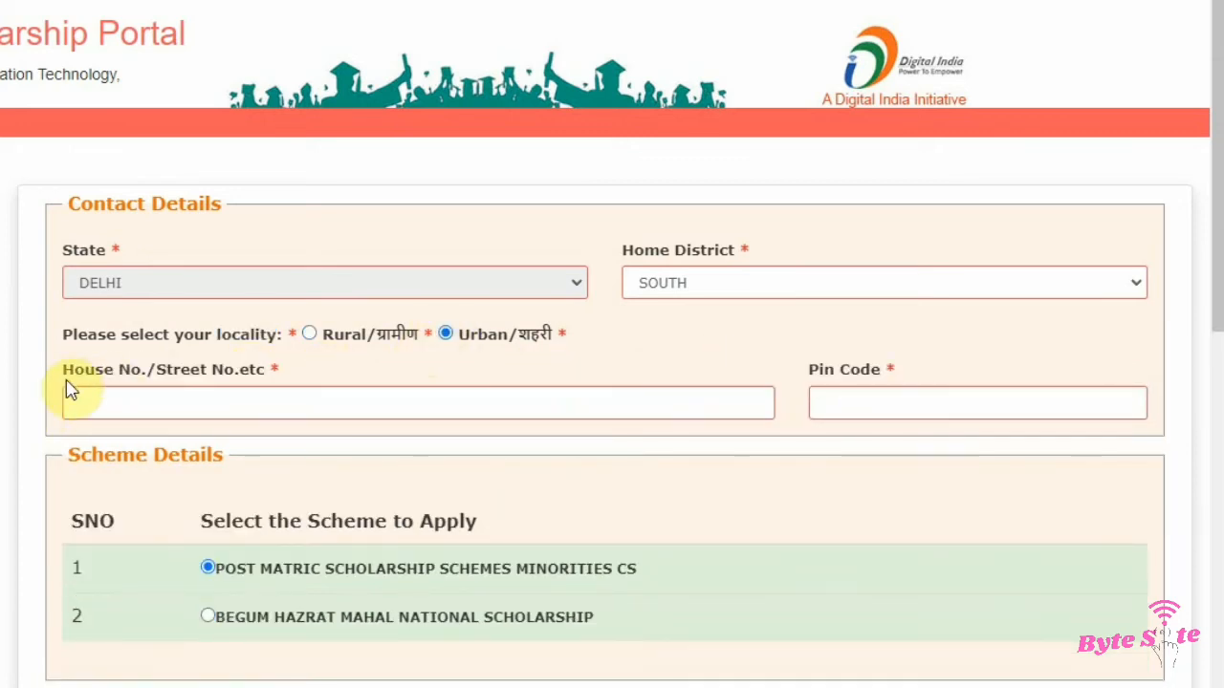
{"action": "left_click_drag", "start_coordinate": [59, 373], "coordinate": [274, 369]}
{"action": "left_click", "coordinate": [291, 364]}
{"action": "left_click_drag", "start_coordinate": [792, 367], "coordinate": [909, 375]}
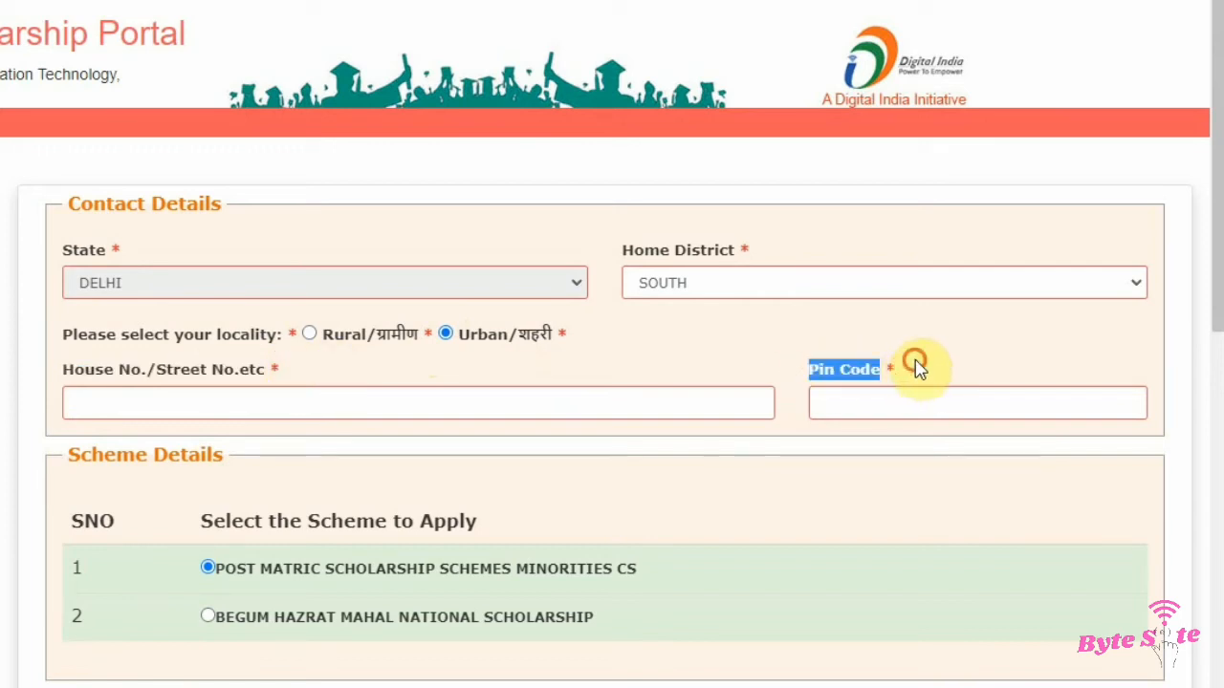
{"action": "left_click", "coordinate": [915, 368]}
Step: Select POST MATRIC SCHOLARSHIP SCHEMES MINORITIES CS as the scheme to apply in Scheme Details
{"action": "scroll", "coordinate": [328, 391], "scroll_direction": "down", "scroll_amount": 2}
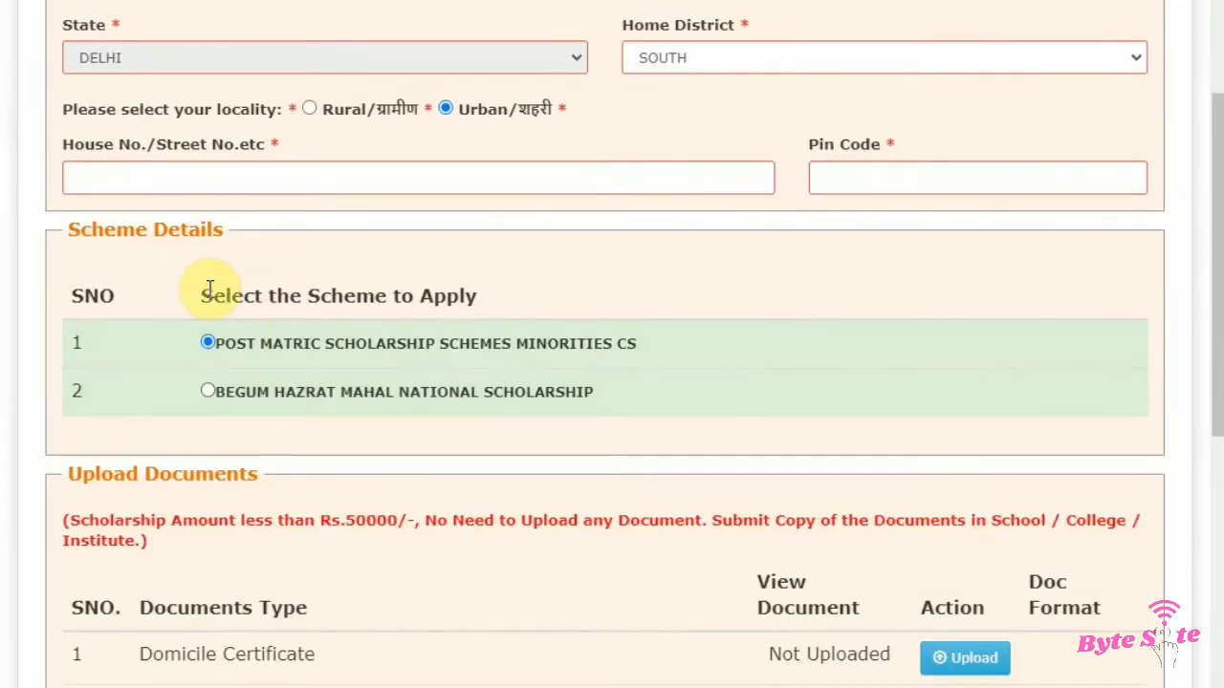
{"action": "left_click_drag", "start_coordinate": [67, 231], "coordinate": [240, 240]}
{"action": "left_click", "coordinate": [268, 251]}
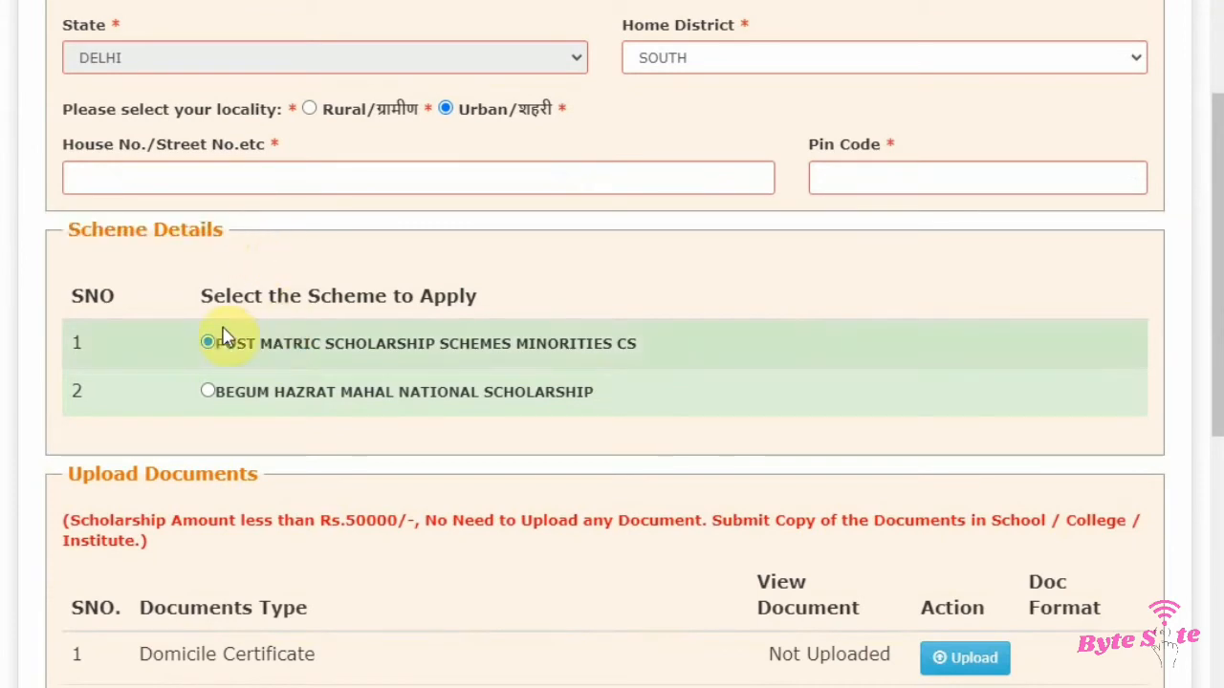
{"action": "left_click_drag", "start_coordinate": [197, 293], "coordinate": [469, 317]}
{"action": "left_click", "coordinate": [541, 289]}
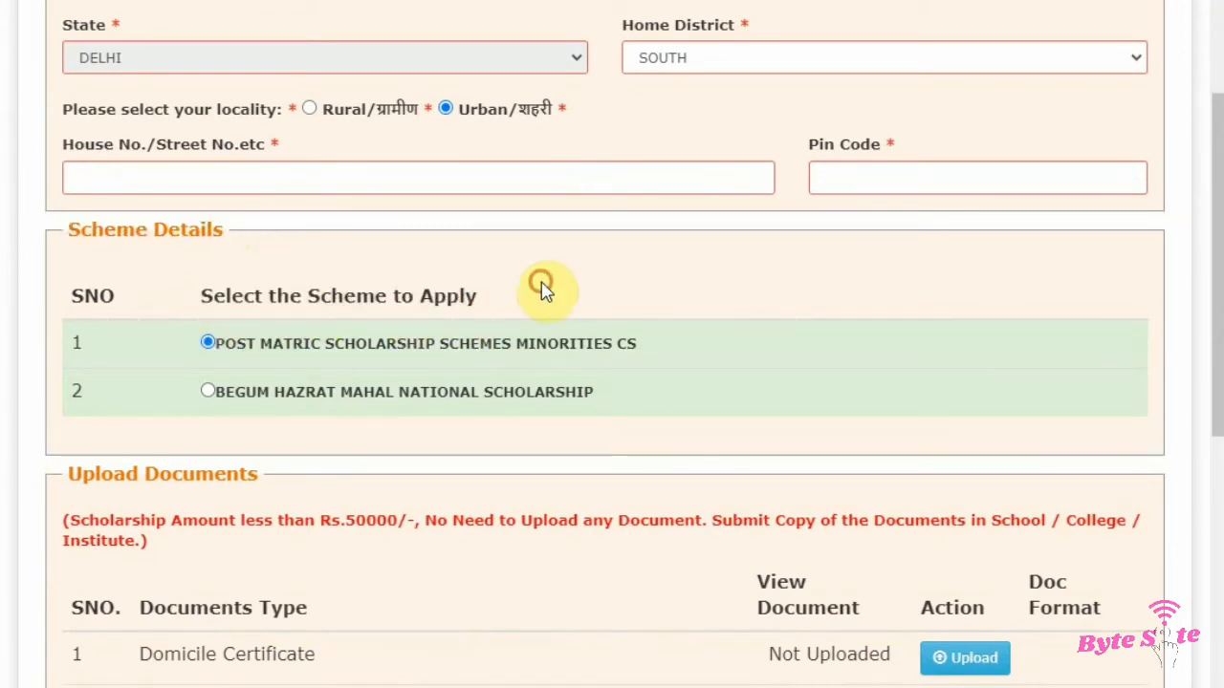
{"action": "left_click", "coordinate": [207, 346]}
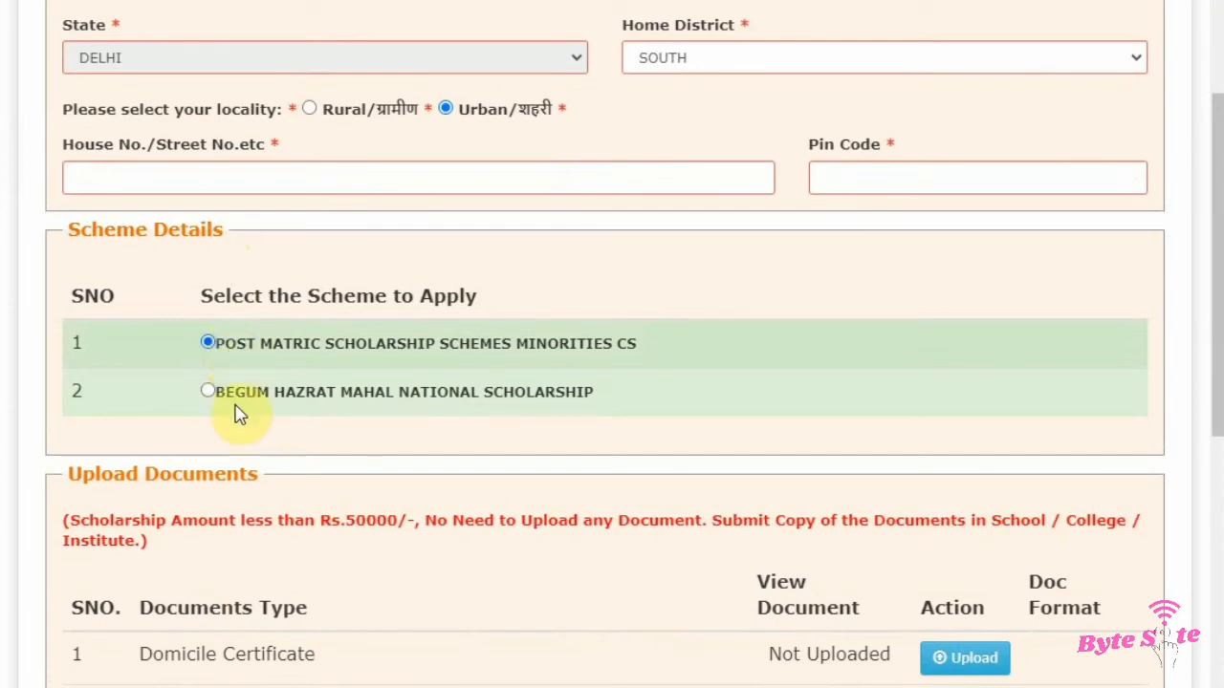
Step: Switch to BEGUM HAZRAT MAHAL NATIONAL SCHOLARSHIP to review its required documents, then reselect POST MATRIC SCHOLARSHIP SCHEMES MINORITIES CS
{"action": "left_click_drag", "start_coordinate": [222, 400], "coordinate": [623, 403]}
{"action": "left_click", "coordinate": [616, 398]}
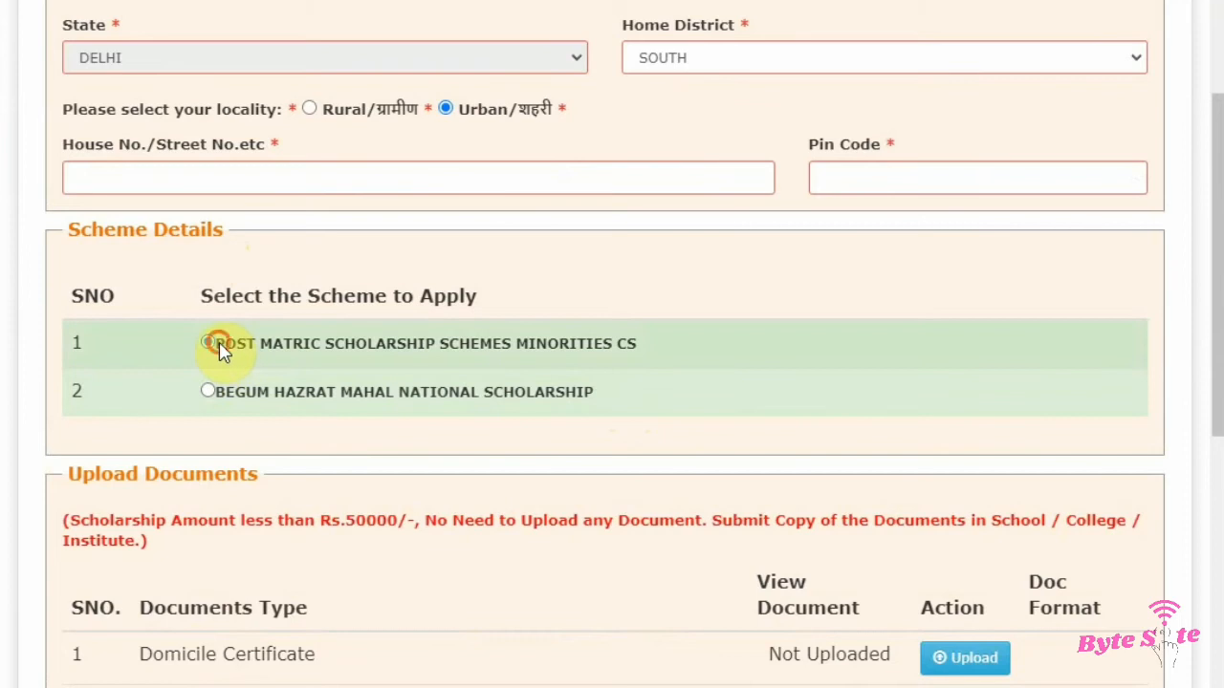
{"action": "left_click_drag", "start_coordinate": [219, 350], "coordinate": [677, 344]}
{"action": "left_click", "coordinate": [677, 344]}
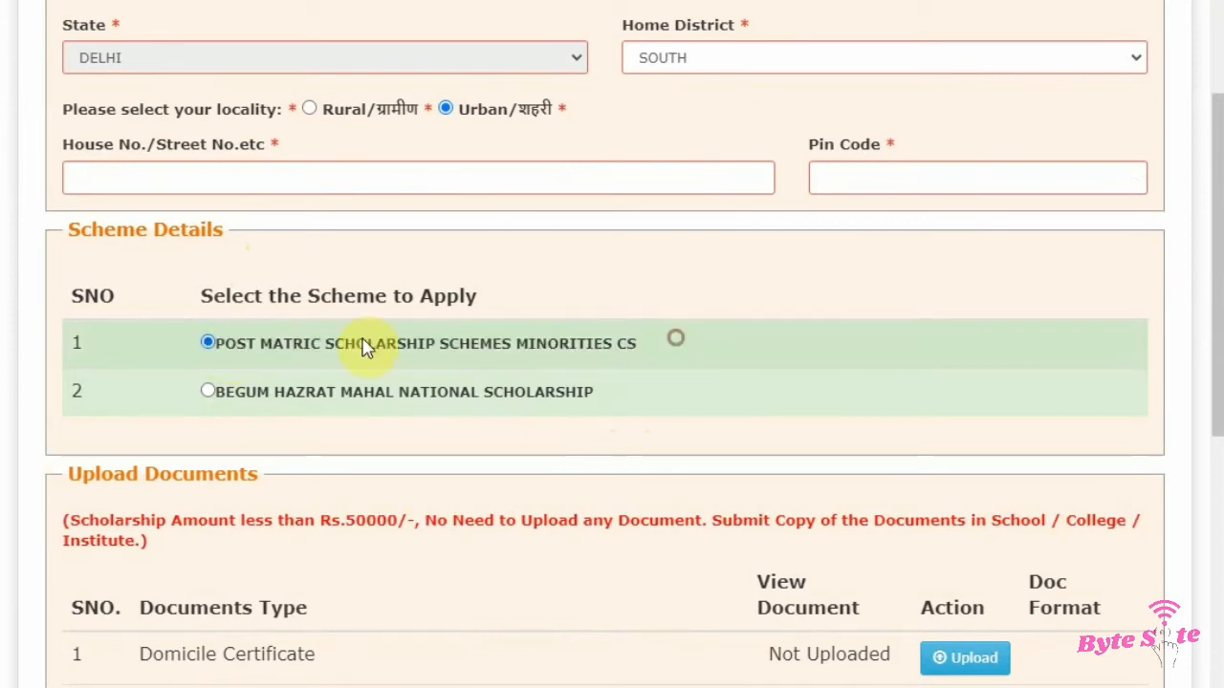
{"action": "left_click", "coordinate": [210, 390]}
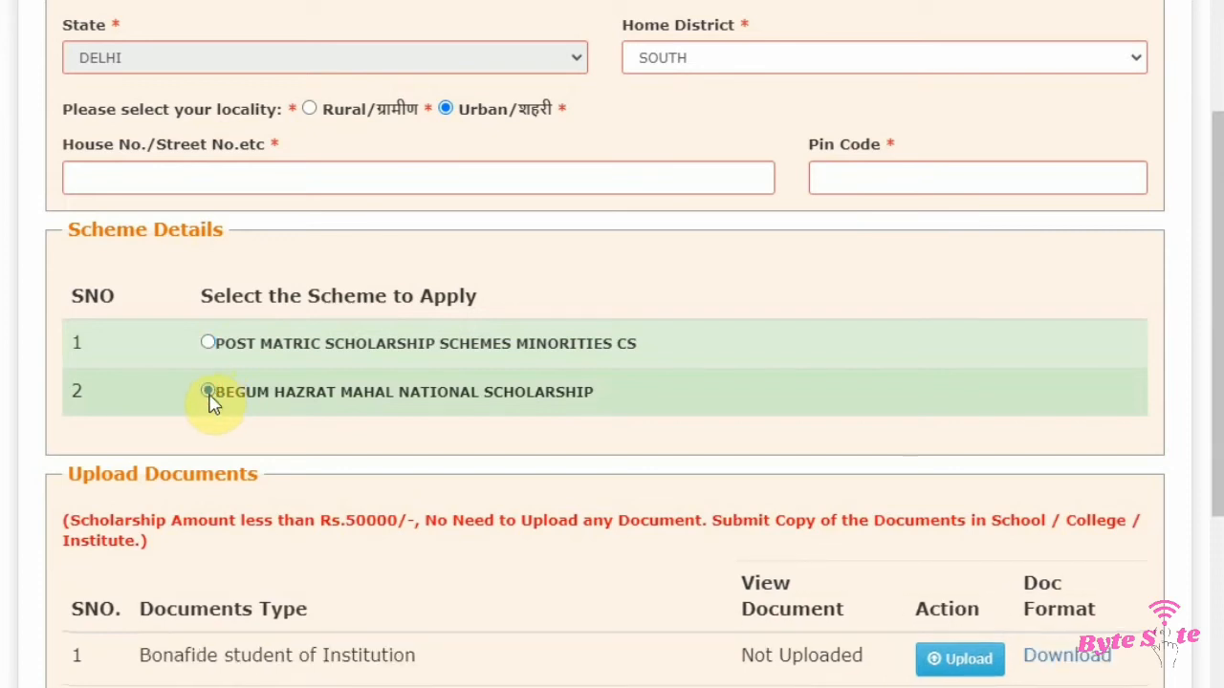
{"action": "scroll", "coordinate": [382, 415], "scroll_direction": "down", "scroll_amount": 3}
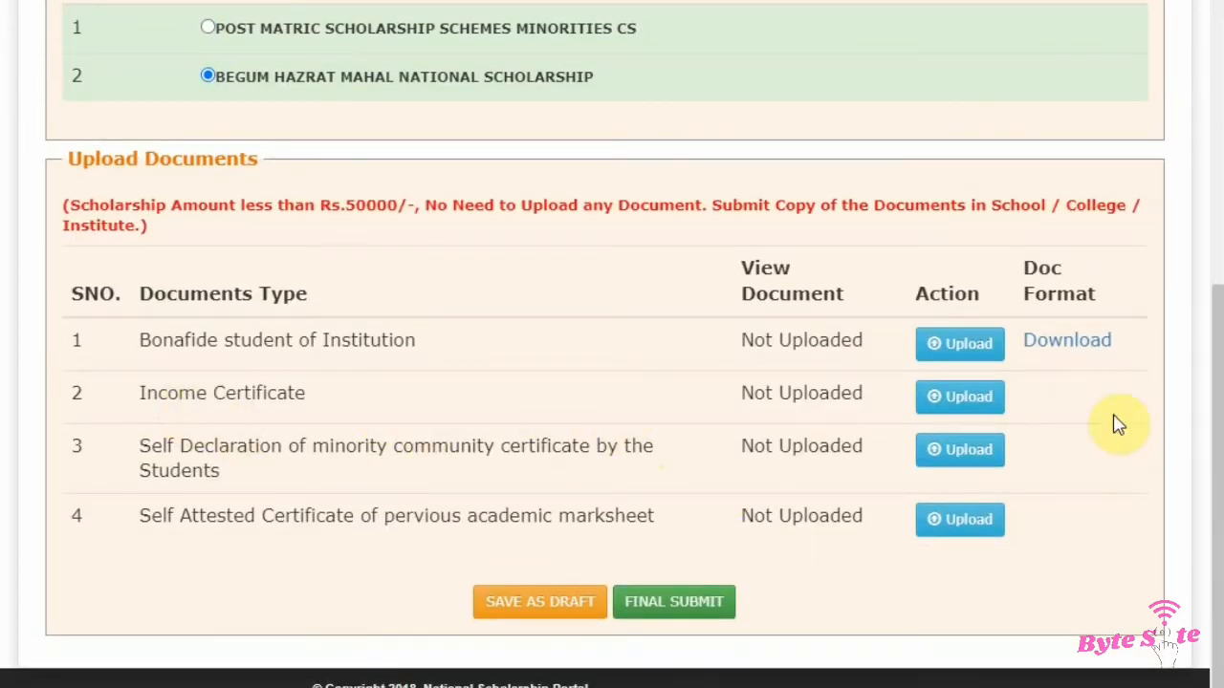
{"action": "scroll", "coordinate": [511, 322], "scroll_direction": "up", "scroll_amount": 2}
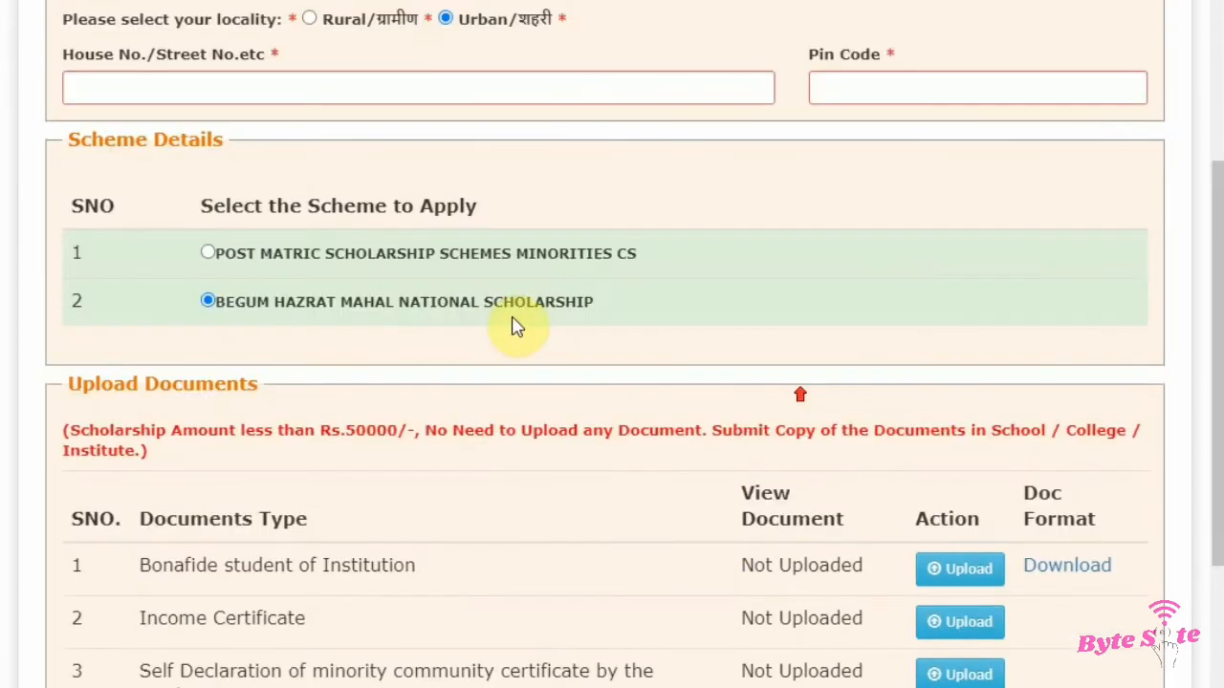
{"action": "left_click", "coordinate": [211, 252]}
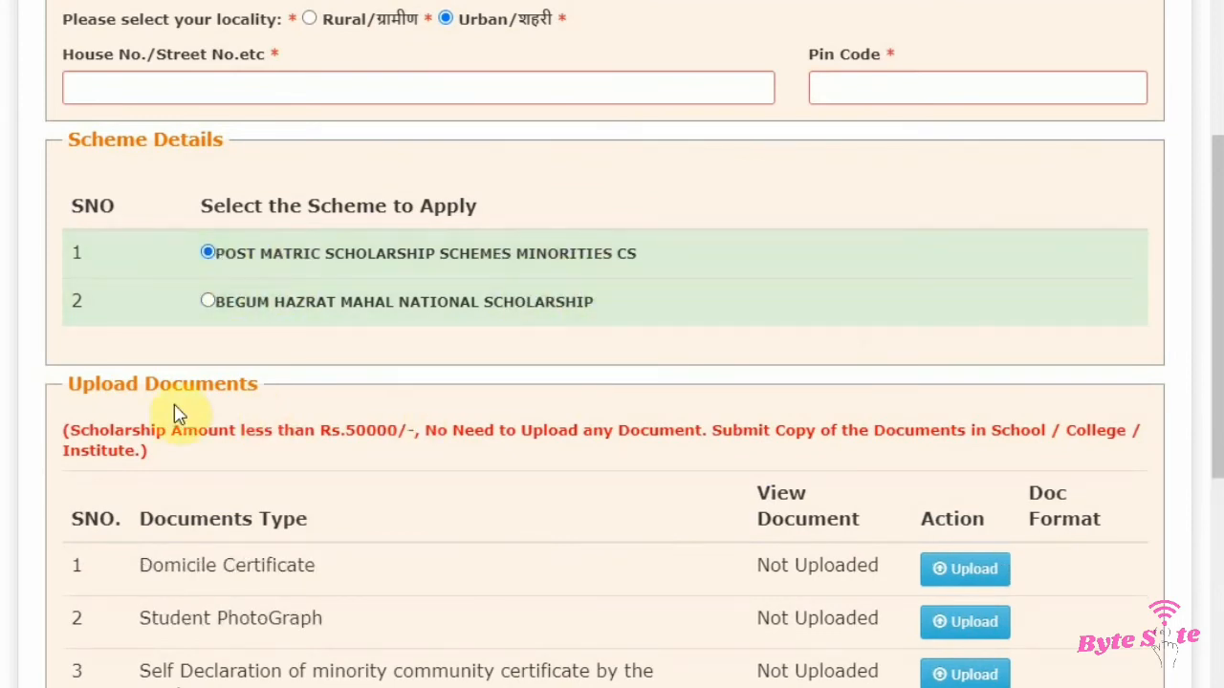
Step: Read the Upload Documents note about scholarship amounts below Rs.50000
{"action": "left_click_drag", "start_coordinate": [86, 384], "coordinate": [250, 384]}
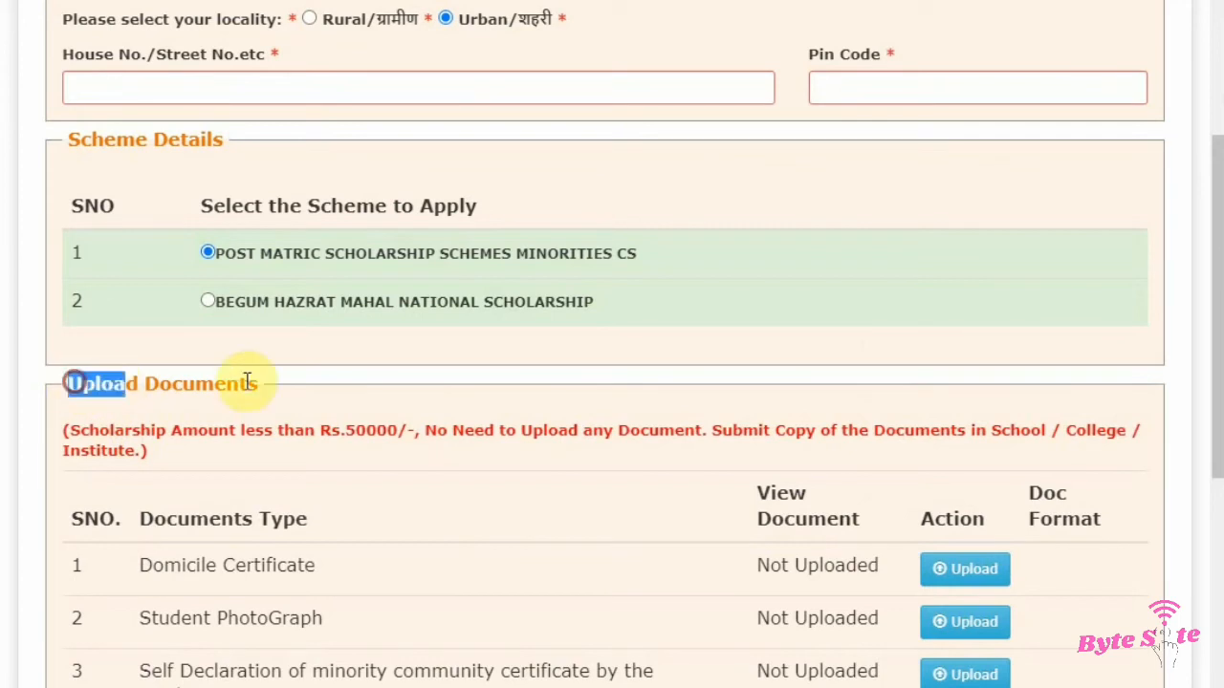
{"action": "left_click", "coordinate": [76, 430]}
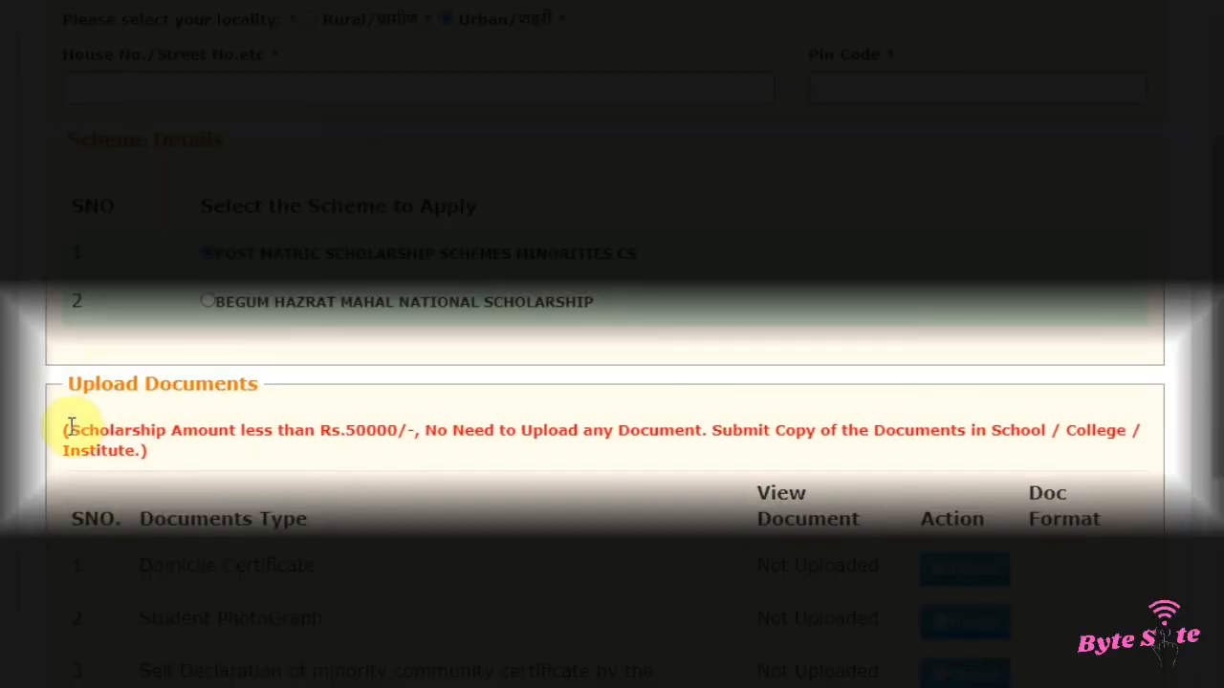
{"action": "left_click_drag", "start_coordinate": [70, 426], "coordinate": [142, 450]}
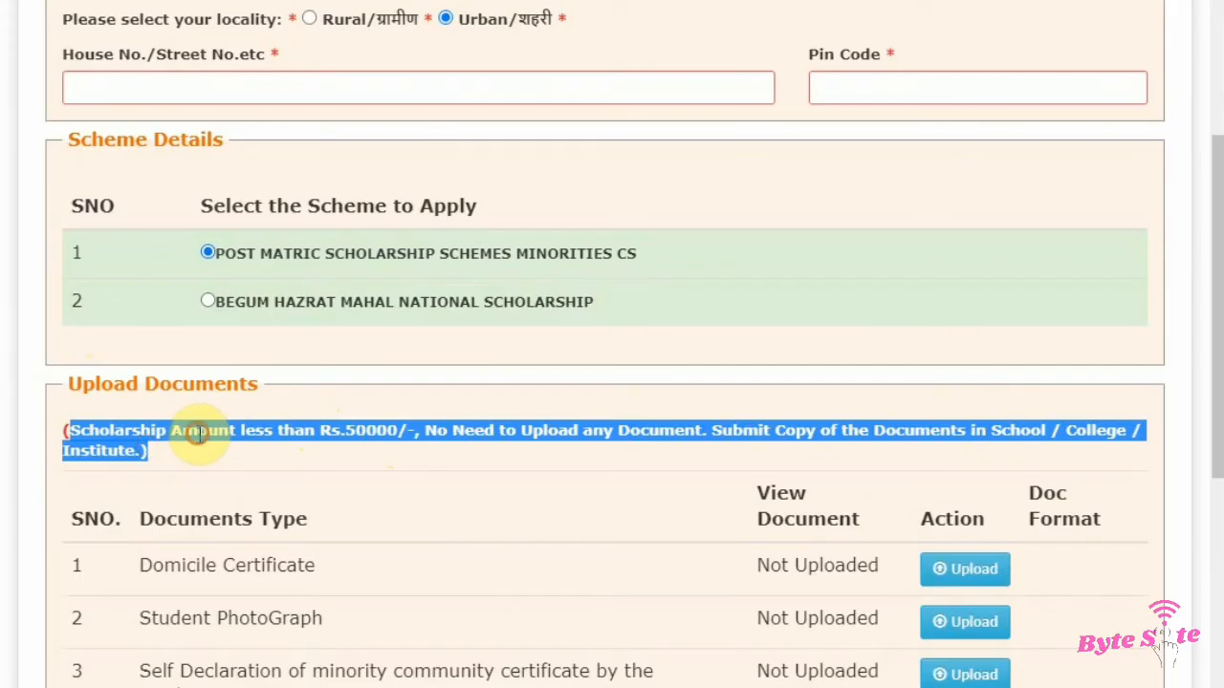
{"action": "left_click", "coordinate": [306, 410]}
{"action": "scroll", "coordinate": [396, 388], "scroll_direction": "down", "scroll_amount": 2}
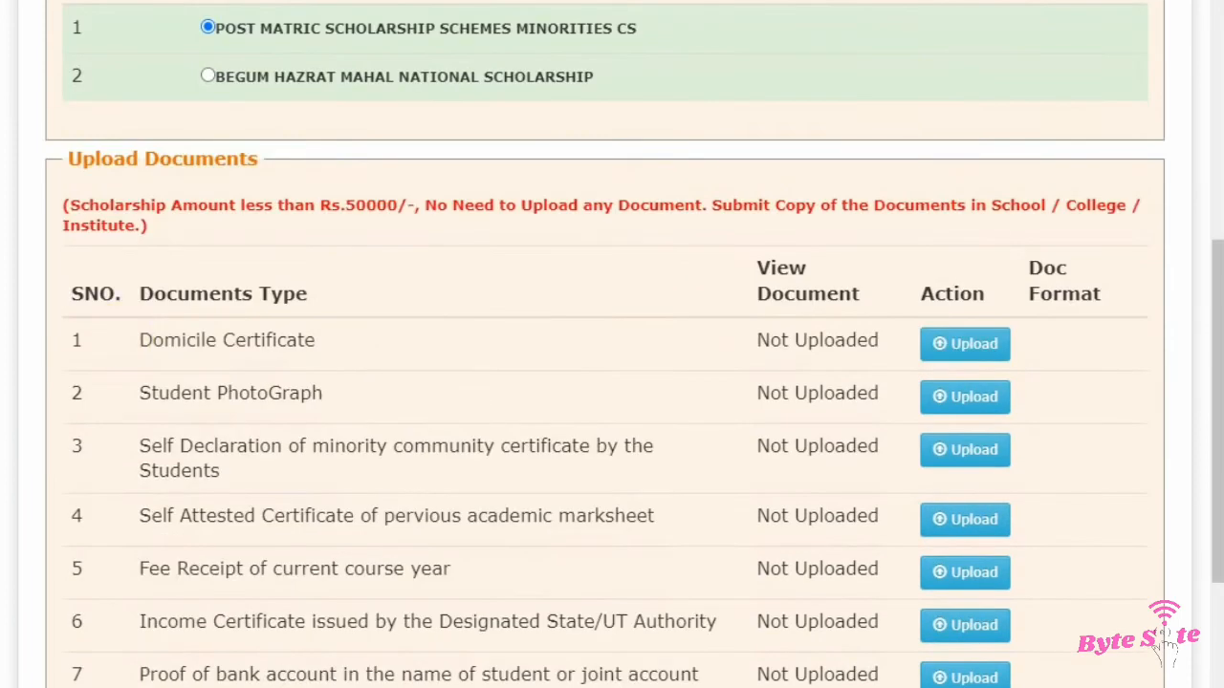
Step: Review each document type listed for upload under the selected scheme
{"action": "left_click_drag", "start_coordinate": [140, 339], "coordinate": [326, 342]}
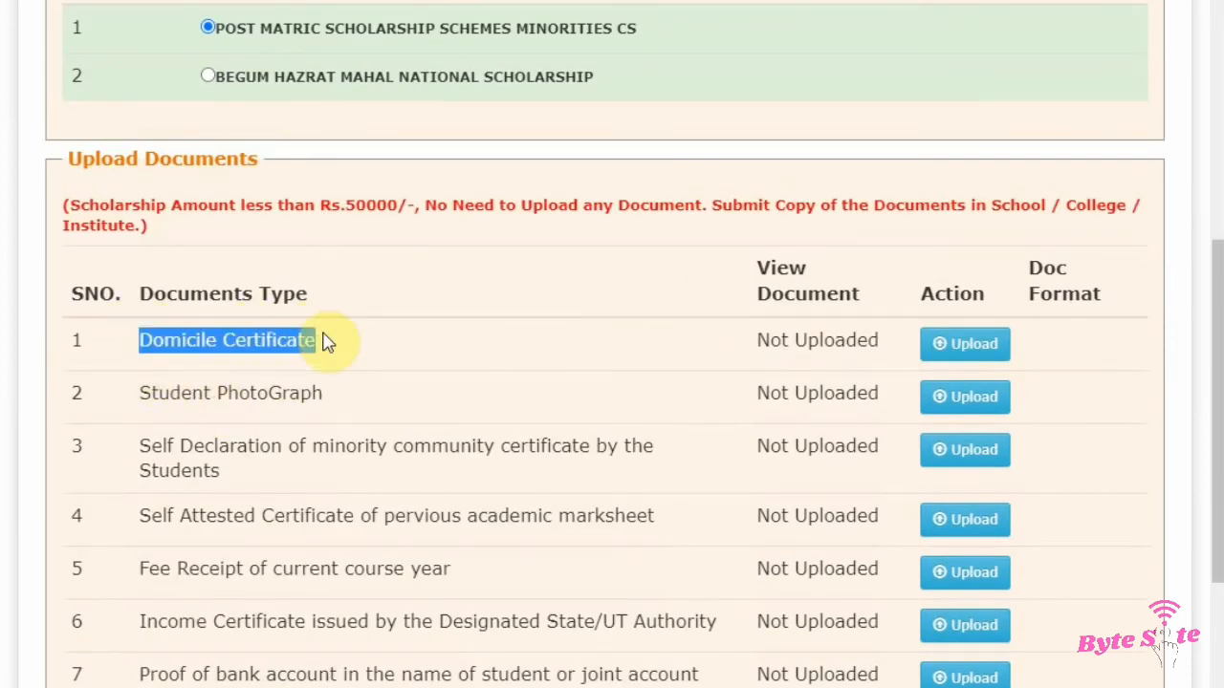
{"action": "left_click", "coordinate": [282, 393]}
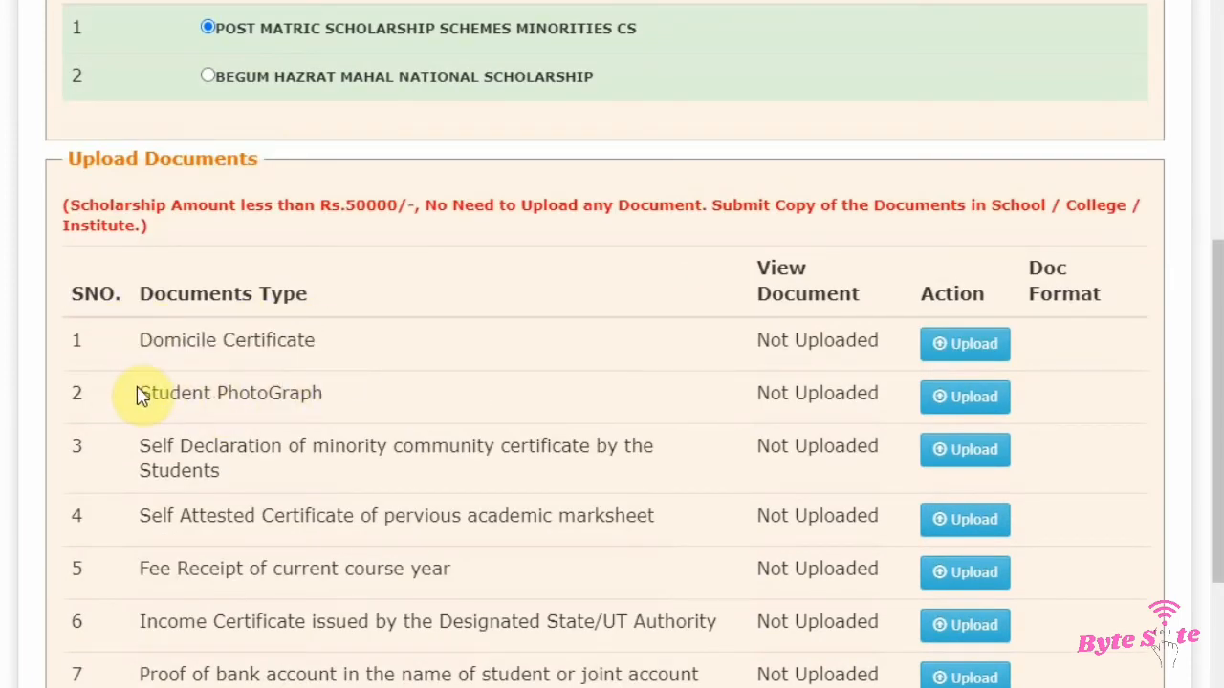
{"action": "left_click_drag", "start_coordinate": [140, 395], "coordinate": [334, 399]}
{"action": "left_click", "coordinate": [356, 403]}
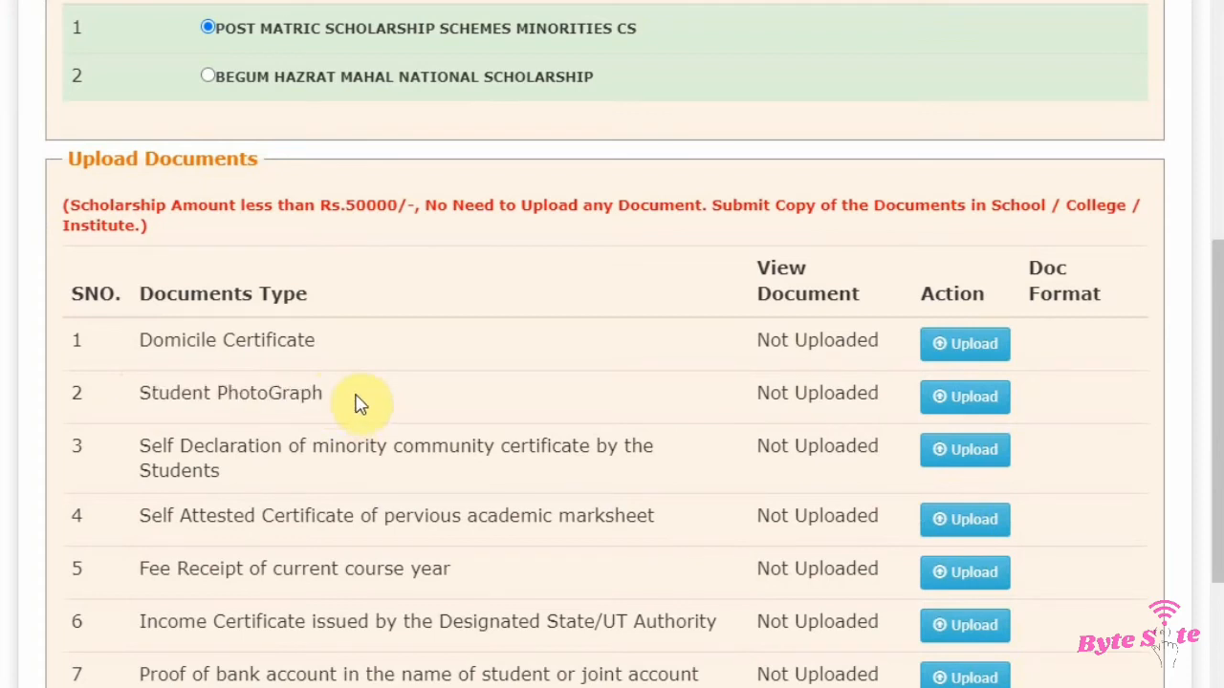
{"action": "left_click_drag", "start_coordinate": [139, 454], "coordinate": [459, 493]}
{"action": "left_click", "coordinate": [470, 482]}
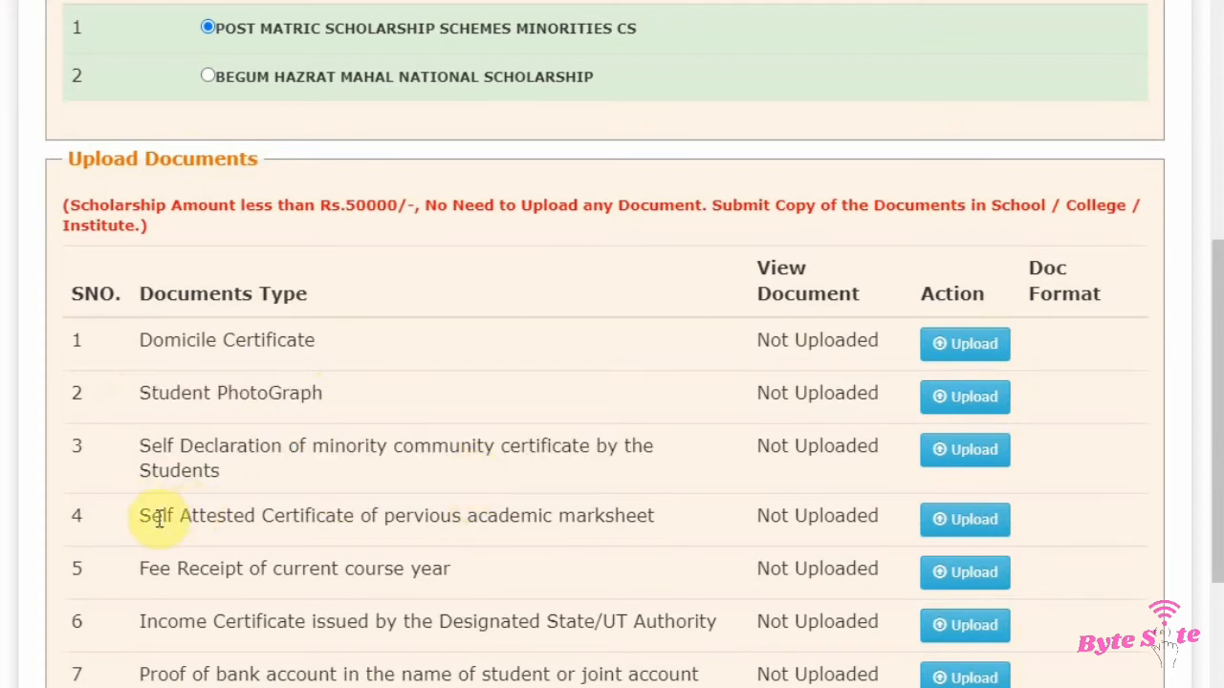
{"action": "left_click_drag", "start_coordinate": [144, 508], "coordinate": [657, 537]}
{"action": "left_click", "coordinate": [650, 517]}
{"action": "scroll", "coordinate": [645, 525], "scroll_direction": "down", "scroll_amount": 2}
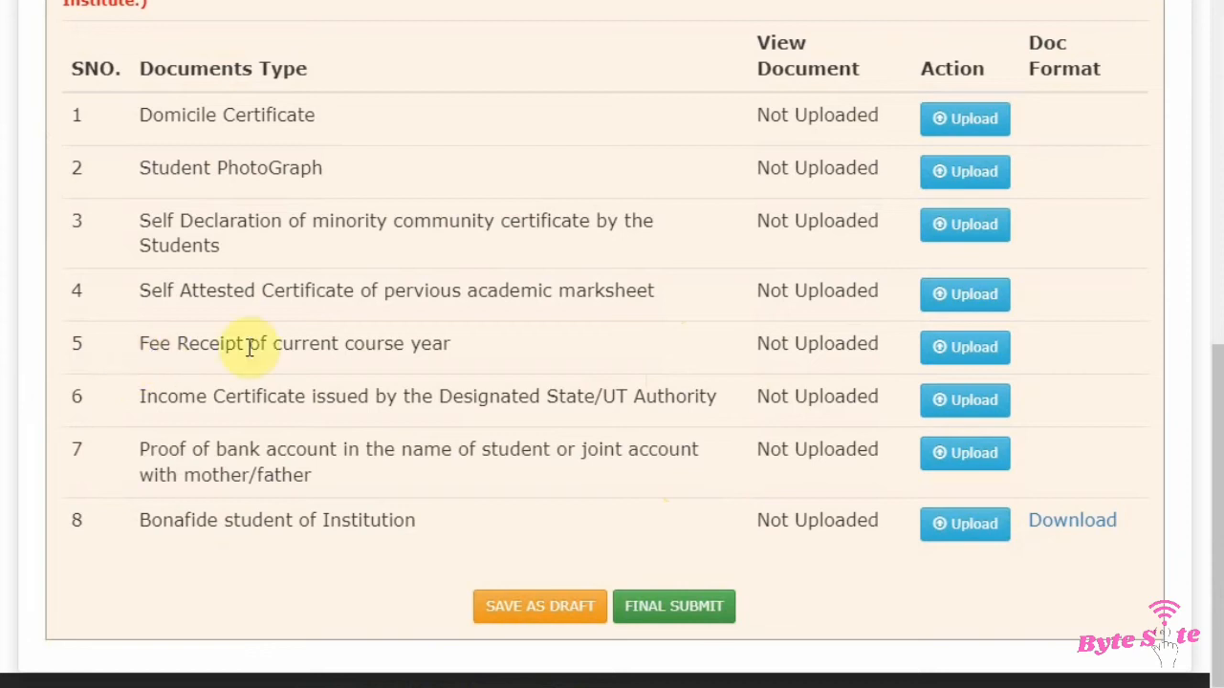
{"action": "left_click_drag", "start_coordinate": [140, 344], "coordinate": [478, 363]}
{"action": "left_click", "coordinate": [148, 396]}
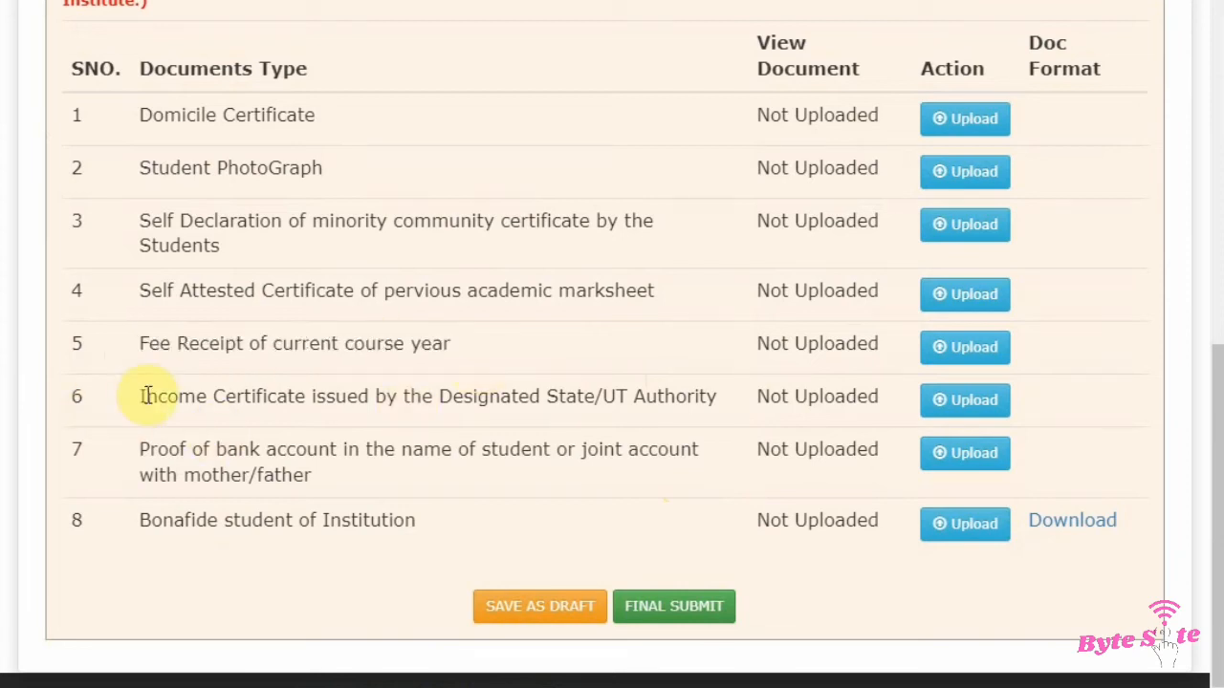
{"action": "left_click_drag", "start_coordinate": [148, 396], "coordinate": [708, 421]}
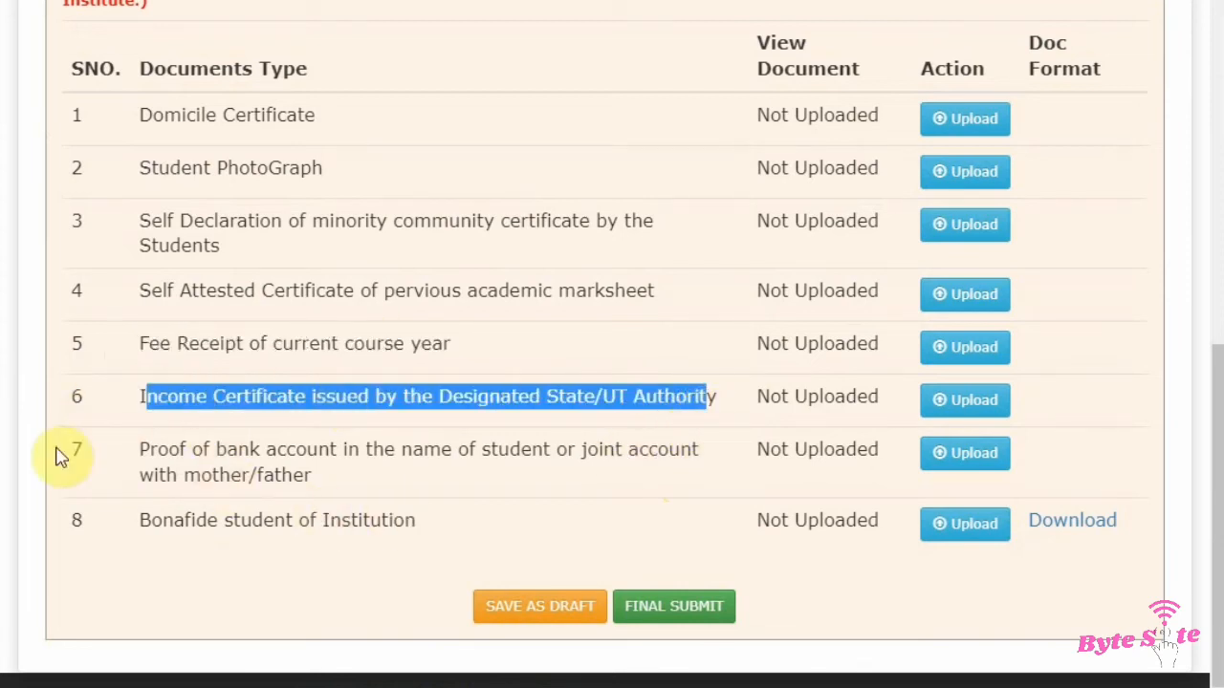
{"action": "left_click_drag", "start_coordinate": [142, 450], "coordinate": [318, 504]}
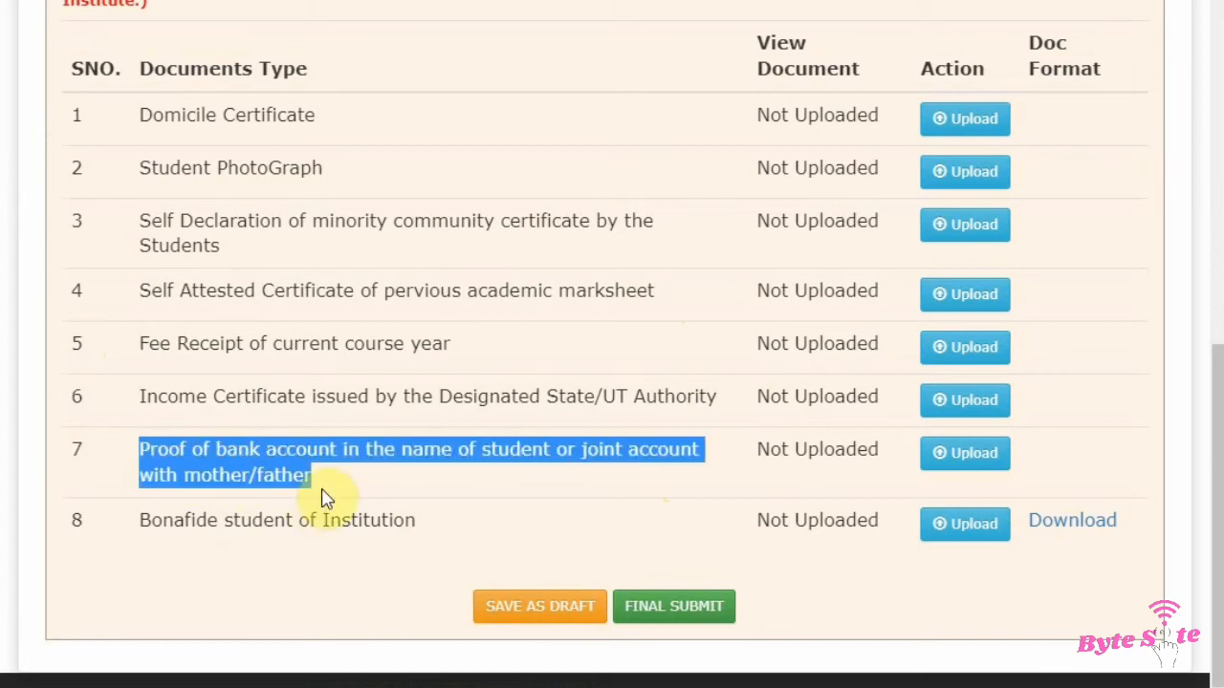
{"action": "left_click", "coordinate": [437, 455]}
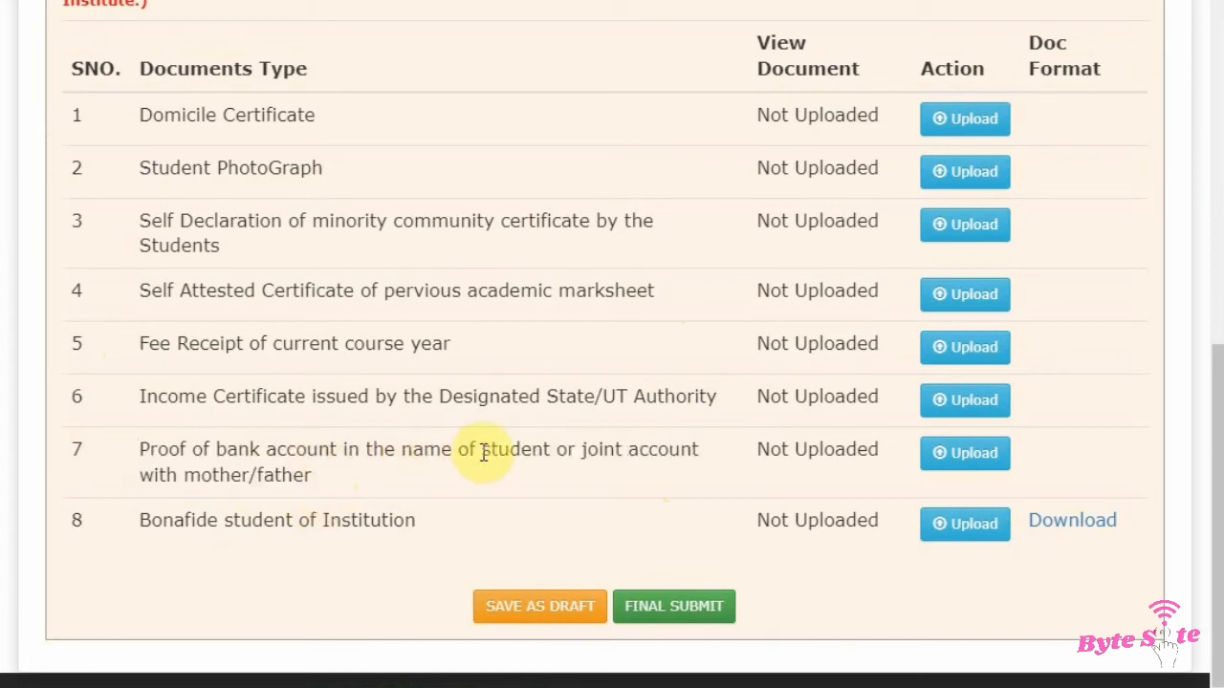
{"action": "left_click_drag", "start_coordinate": [483, 450], "coordinate": [337, 494]}
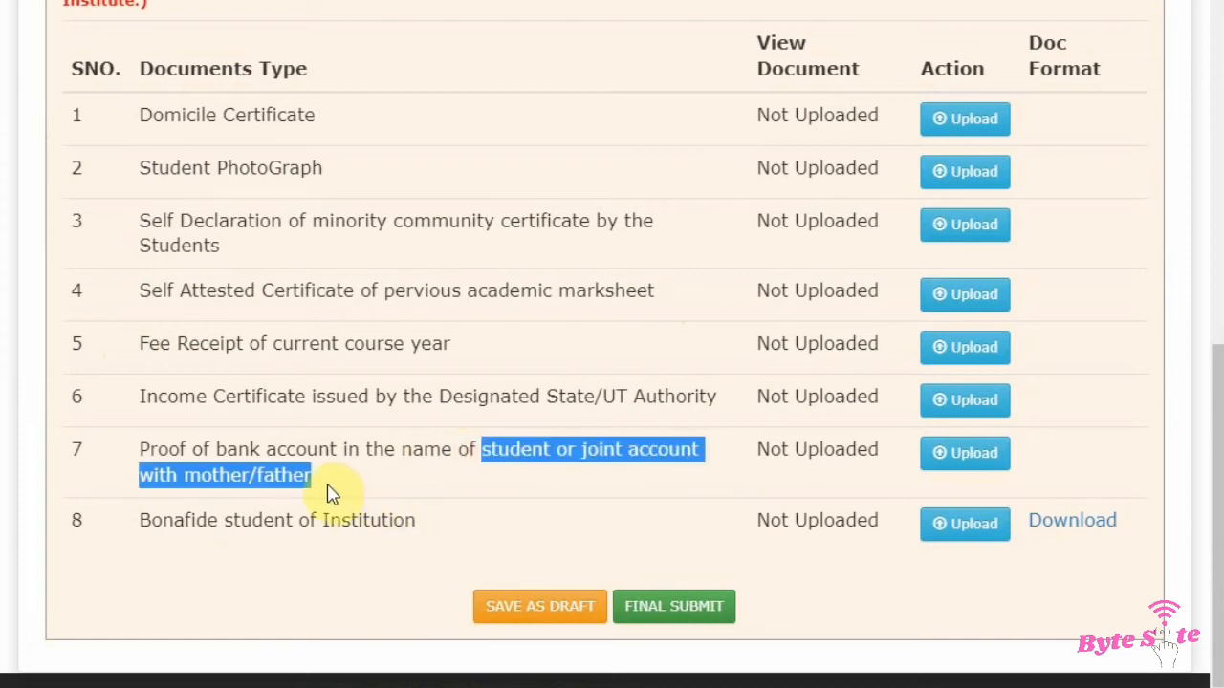
{"action": "left_click", "coordinate": [332, 492]}
{"action": "left_click_drag", "start_coordinate": [132, 538], "coordinate": [458, 538]}
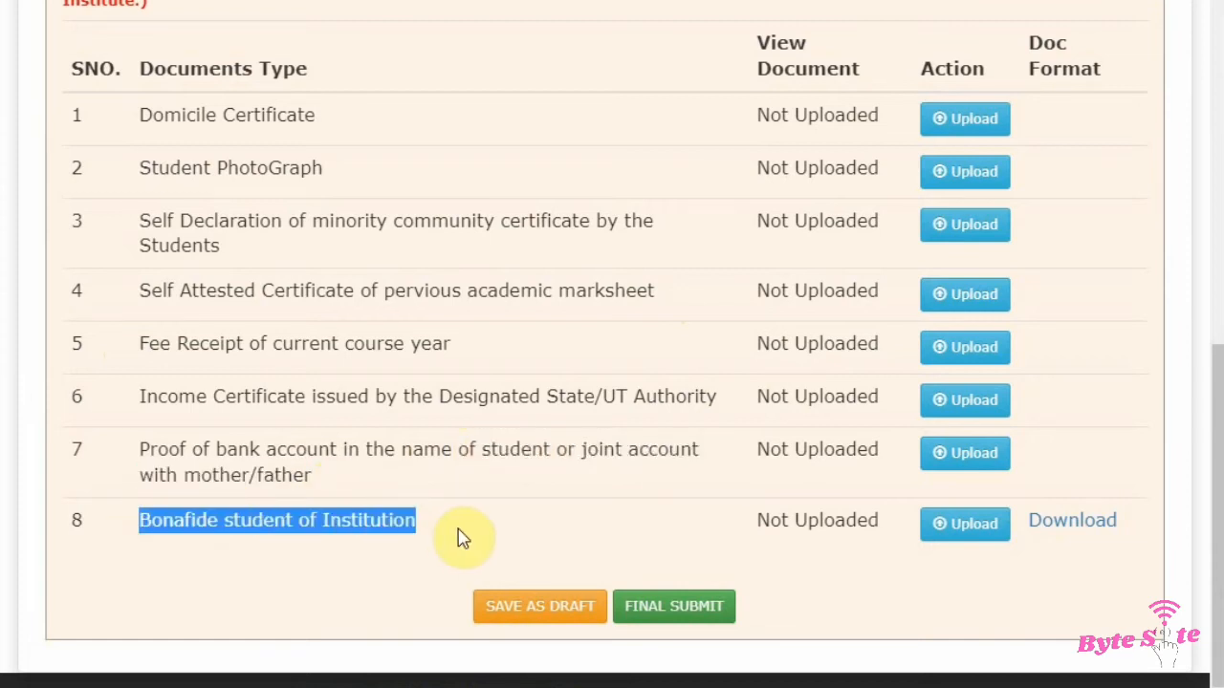
{"action": "left_click", "coordinate": [460, 536]}
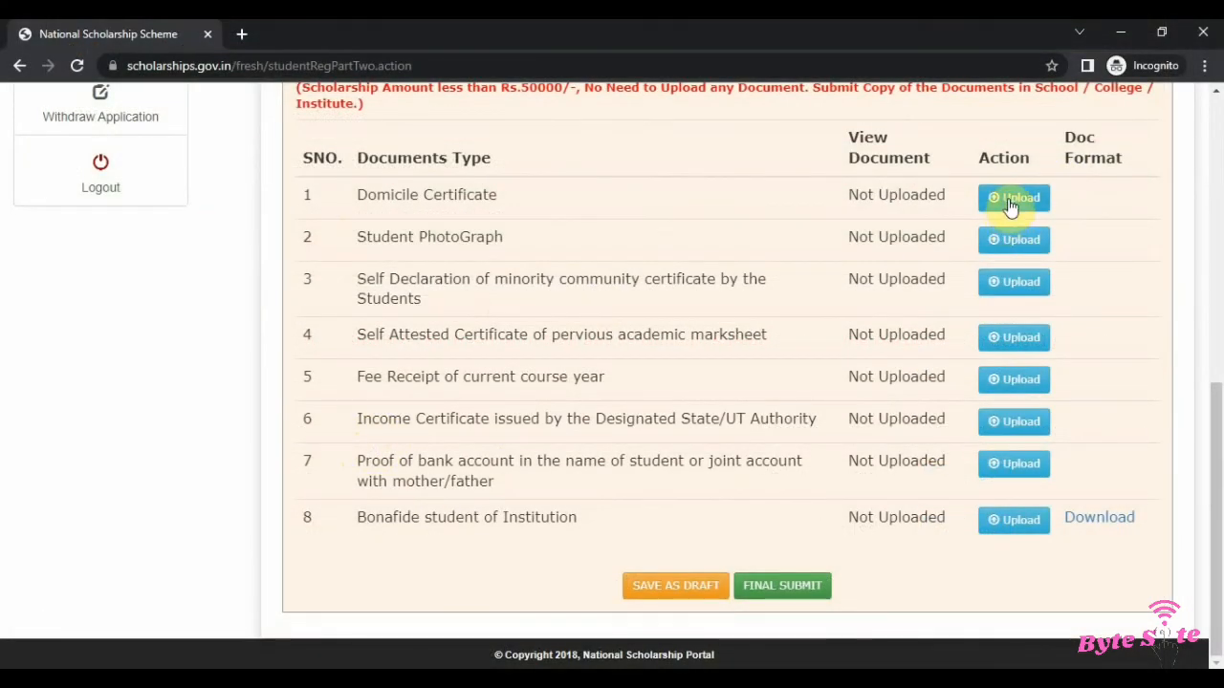
Step: Open the upload dialog for the Domicile Certificate and enter its certificate number
{"action": "left_click_drag", "start_coordinate": [500, 195], "coordinate": [501, 195]}
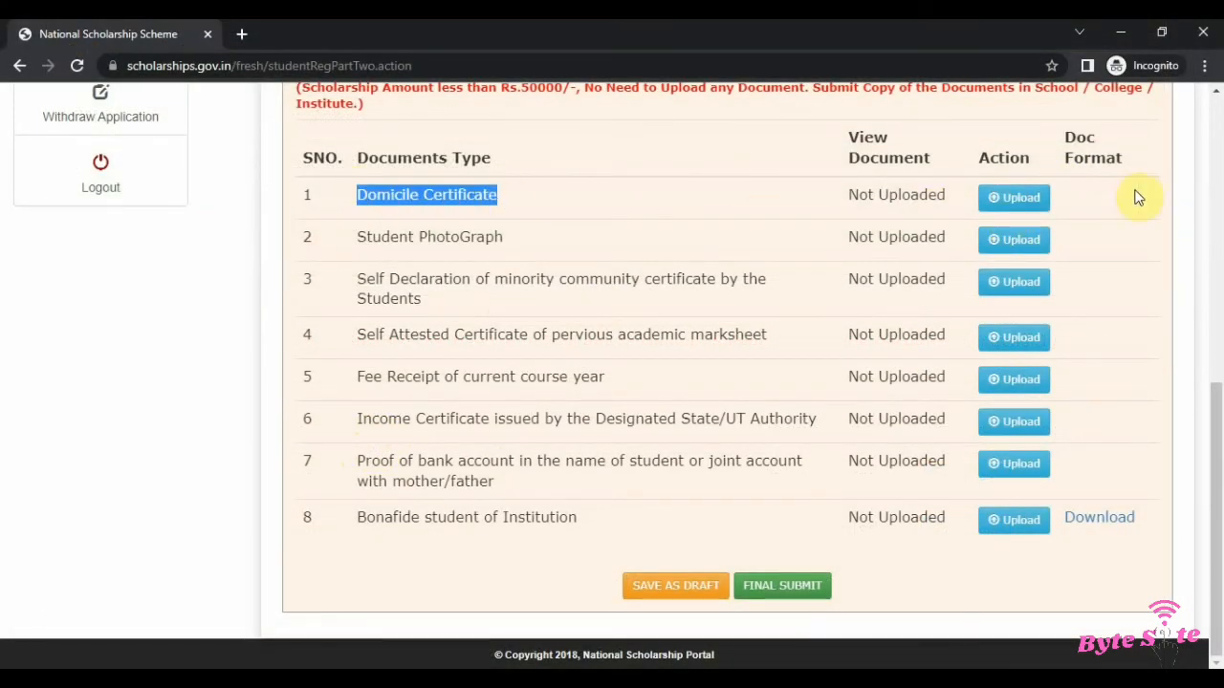
{"action": "left_click", "coordinate": [1013, 200]}
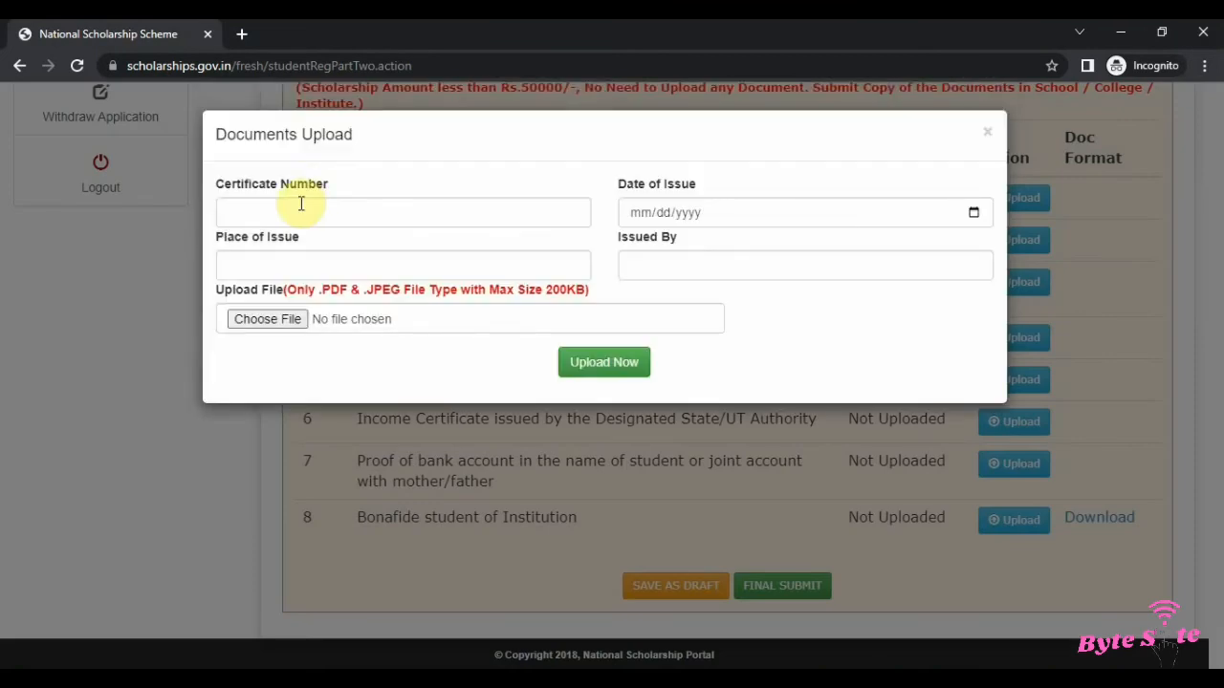
{"action": "left_click", "coordinate": [300, 204]}
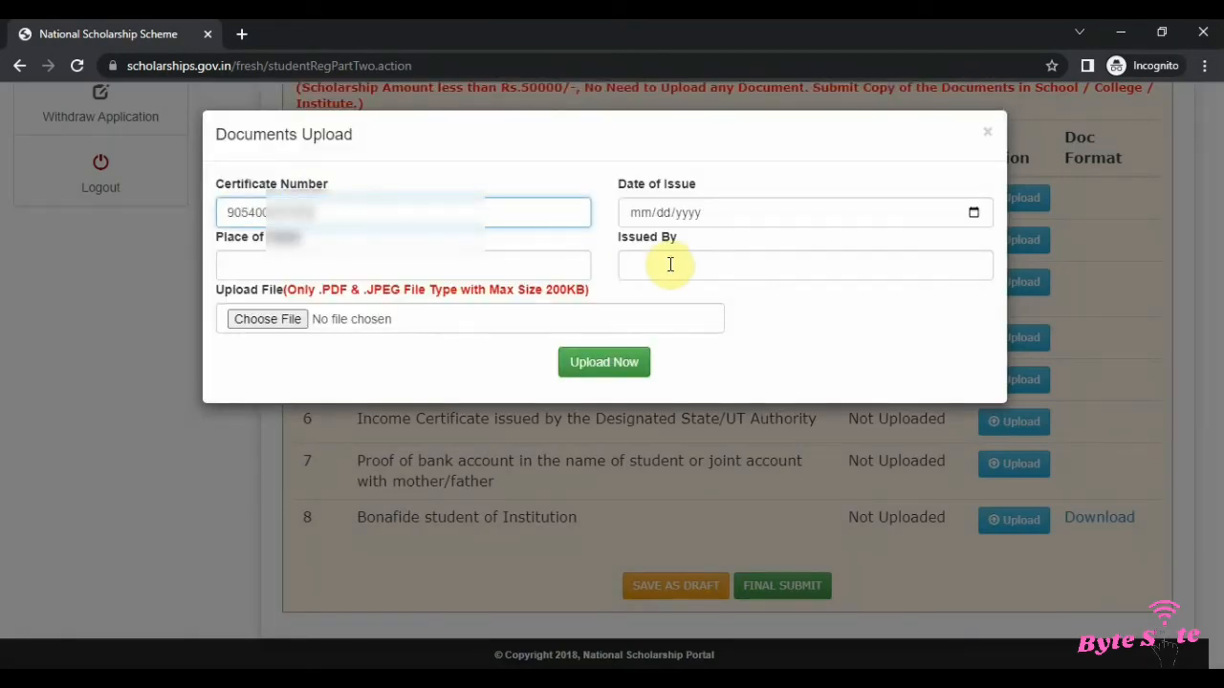
Step: Set the Date of Issue to 11/23/2021 using the date picker
{"action": "left_click", "coordinate": [695, 214]}
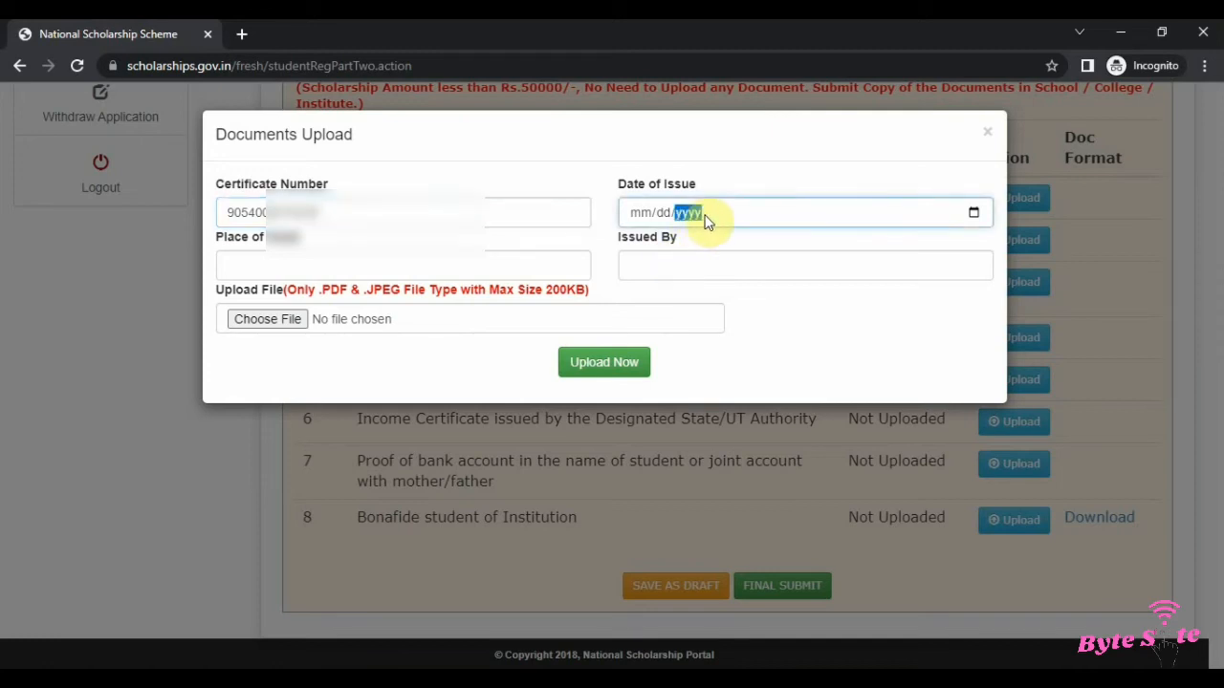
{"action": "left_click", "coordinate": [975, 216]}
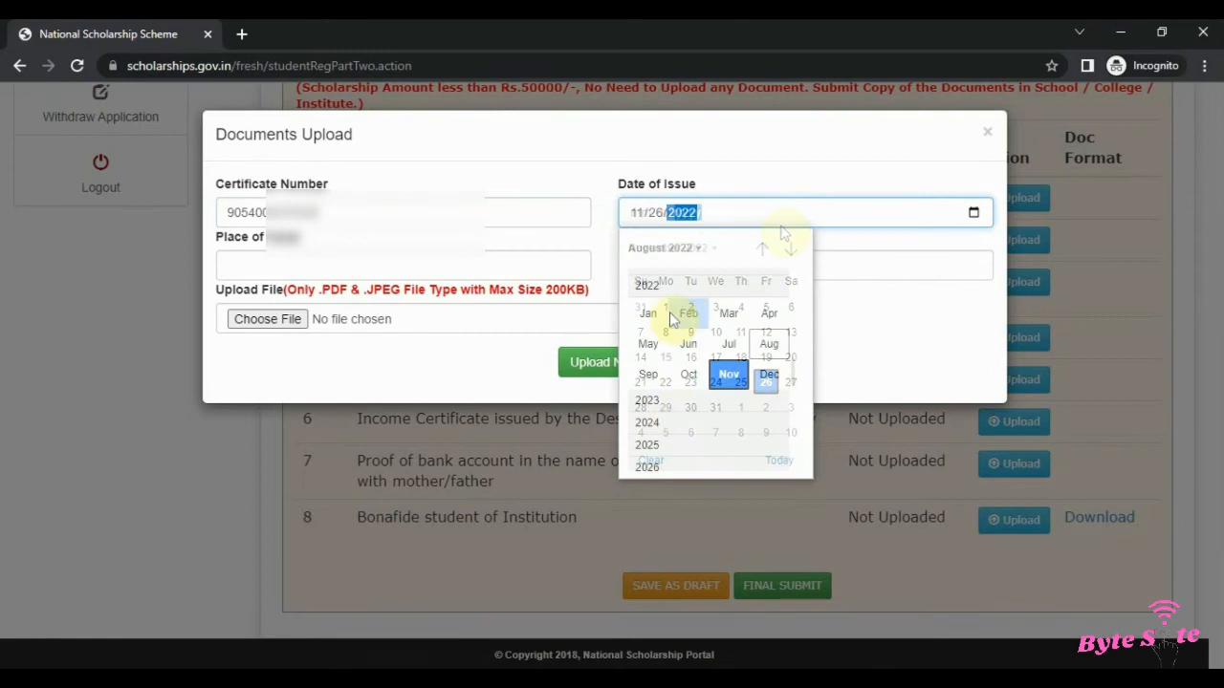
{"action": "scroll", "coordinate": [693, 292], "scroll_direction": "up", "scroll_amount": 1}
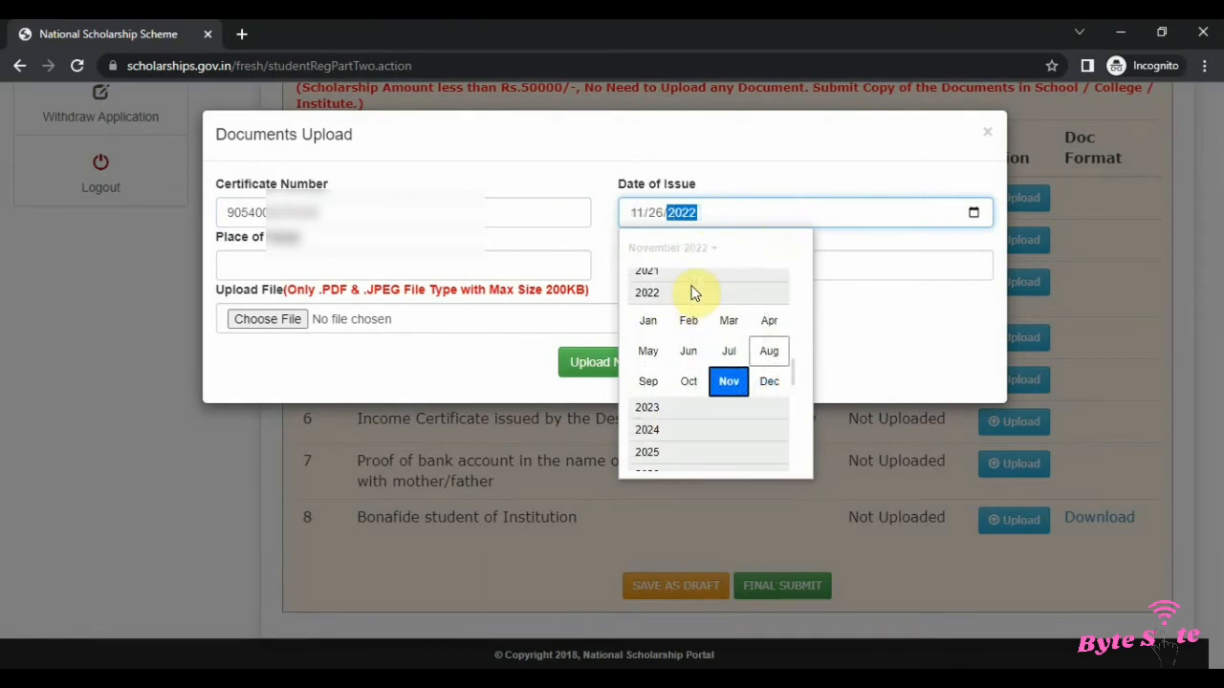
{"action": "left_click", "coordinate": [680, 280]}
{"action": "left_click", "coordinate": [674, 250]}
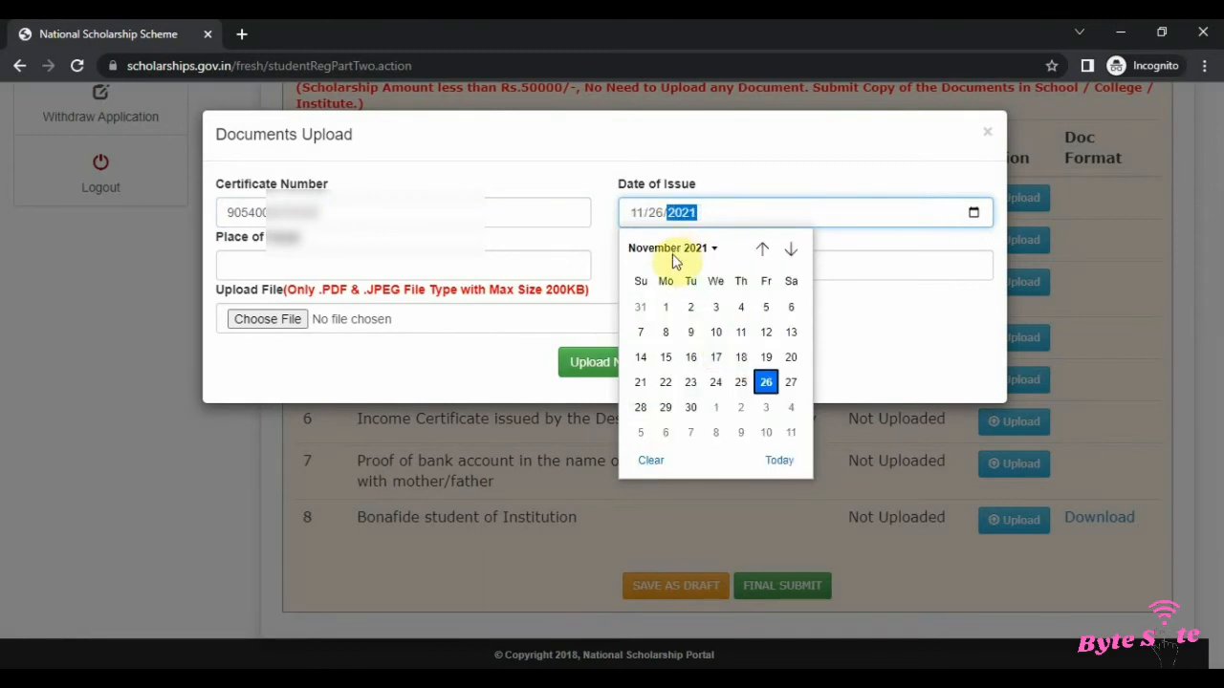
{"action": "left_click", "coordinate": [690, 383]}
Step: Fill in Issued By as SDM and Place of Issue as SAKET DELHI
{"action": "left_click", "coordinate": [443, 269]}
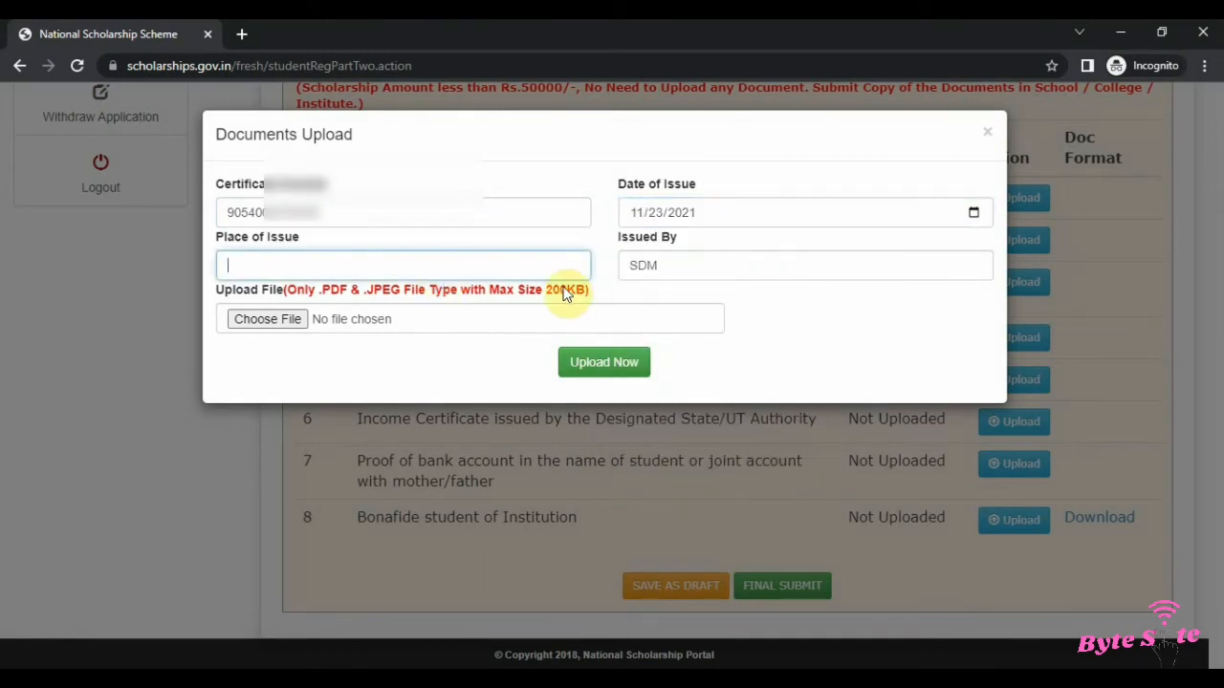
{"action": "type", "text": "SAKET DELHI"}
{"action": "left_click", "coordinate": [739, 267]}
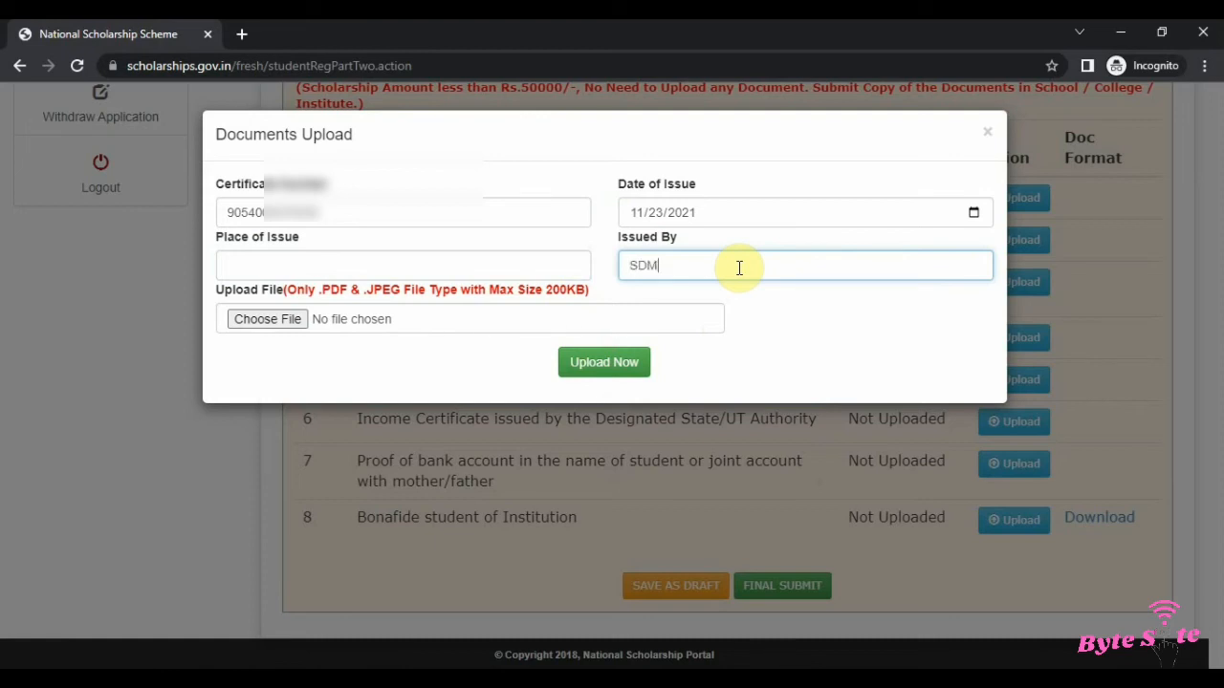
{"action": "left_click", "coordinate": [410, 264]}
{"action": "type", "text": "SAKET DELHI"}
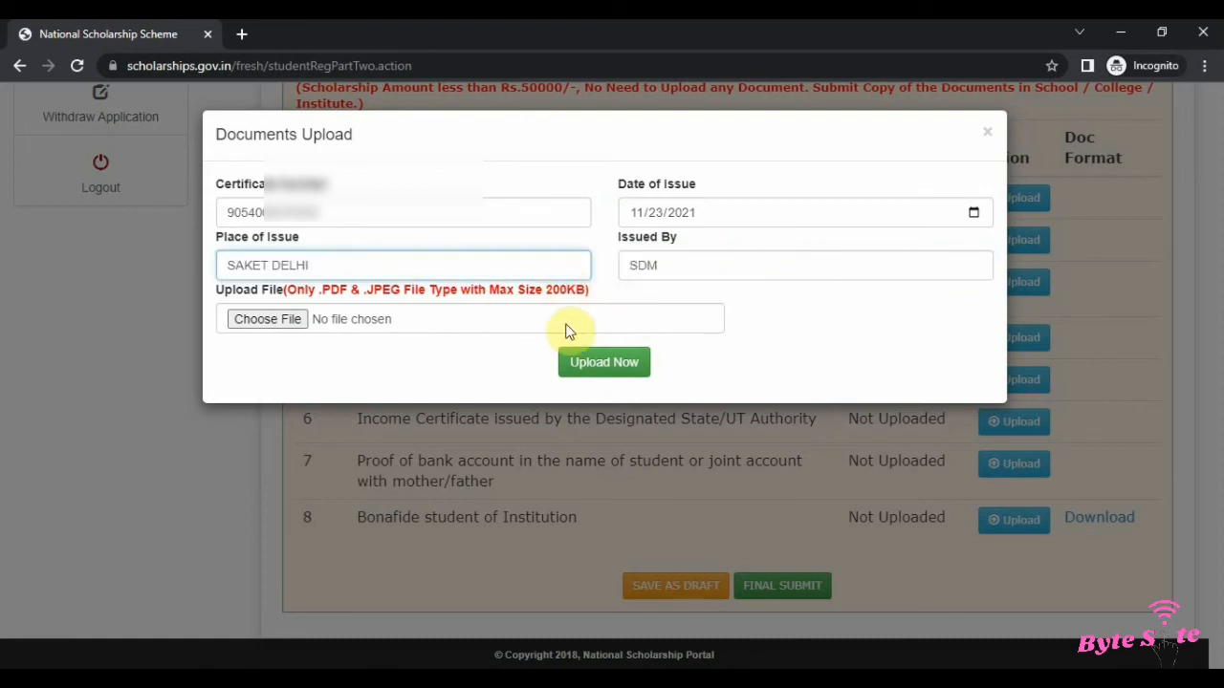
Step: Attach the file DOMECILE.pdf and upload the Domicile Certificate
{"action": "left_click", "coordinate": [281, 325]}
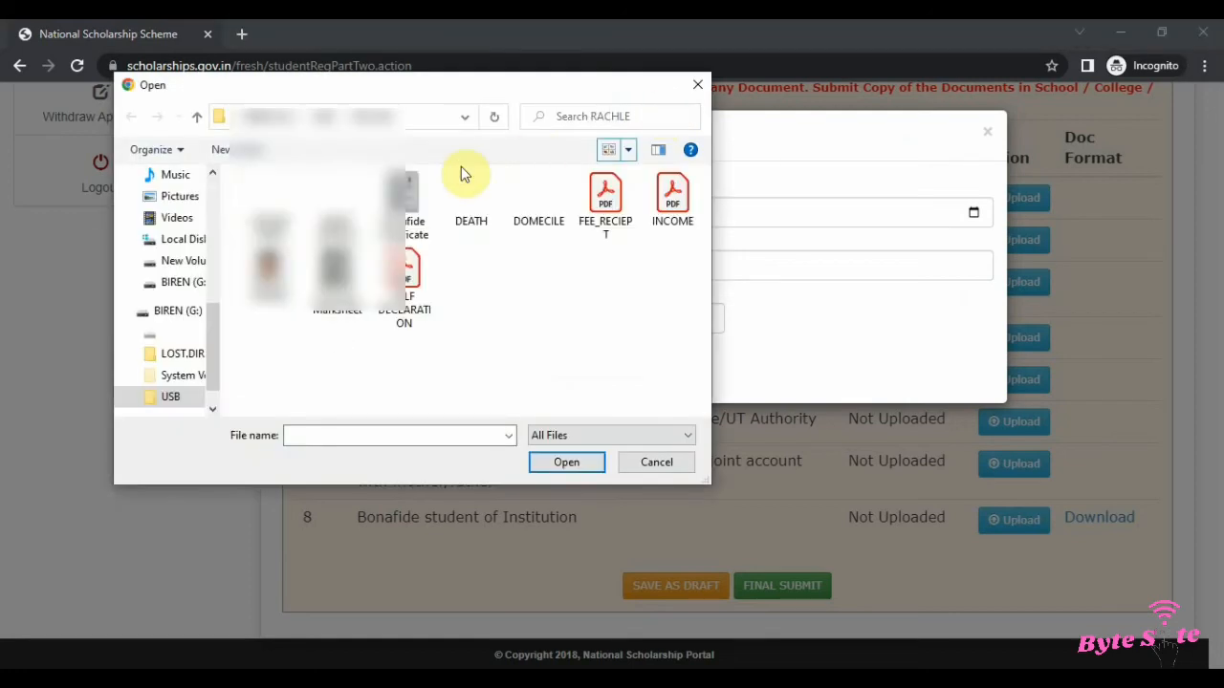
{"action": "left_click", "coordinate": [541, 205]}
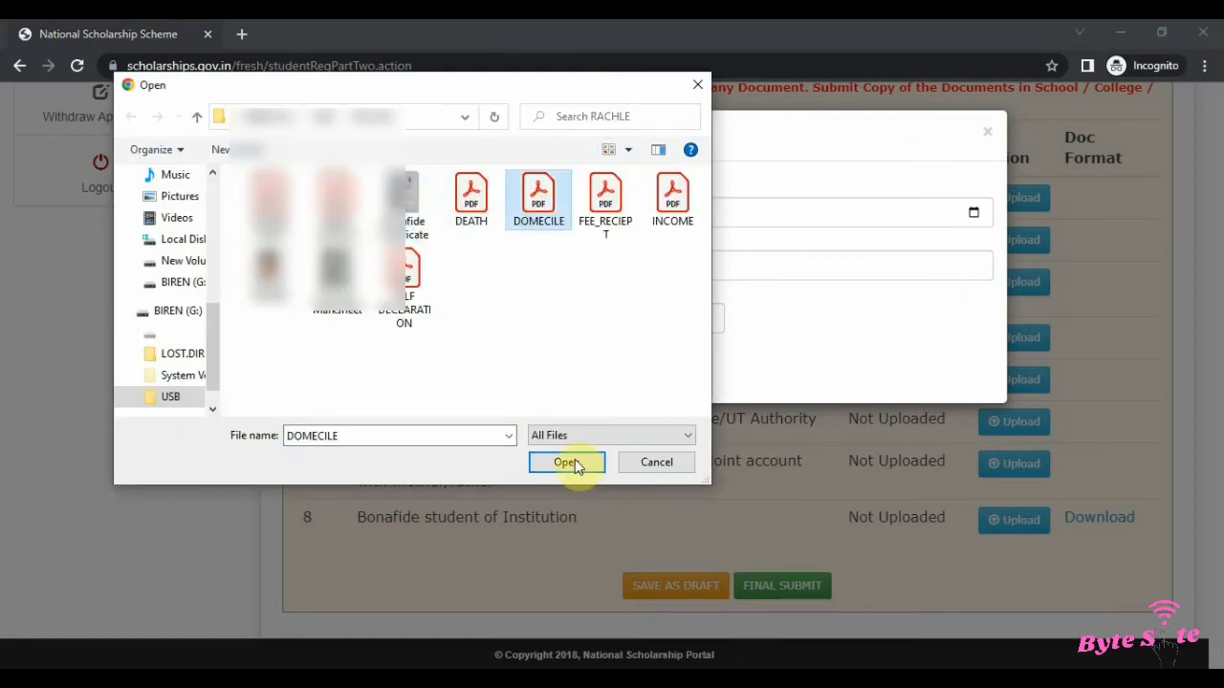
{"action": "left_click", "coordinate": [566, 463]}
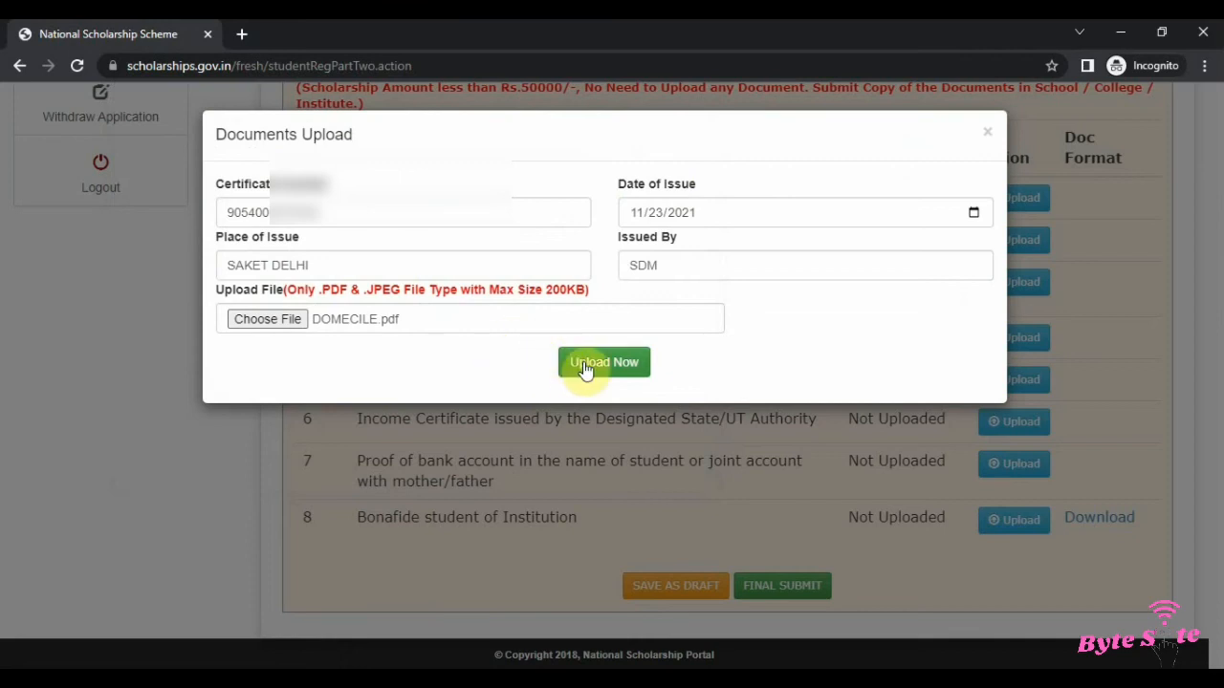
{"action": "left_click", "coordinate": [636, 373]}
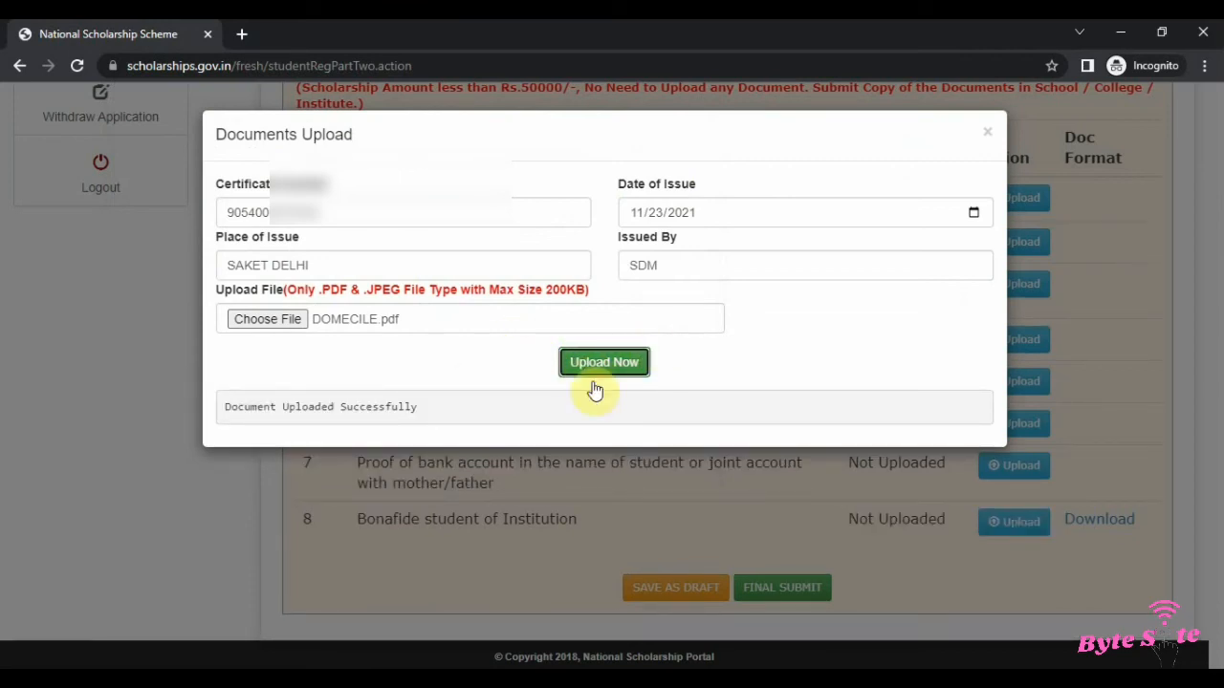
{"action": "mouse_move", "coordinate": [224, 404]}
{"action": "left_mouse_down"}
{"action": "mouse_move", "coordinate": [426, 417]}
{"action": "mouse_move", "coordinate": [226, 407]}
{"action": "left_mouse_up"}
{"action": "left_click", "coordinate": [330, 412]}
{"action": "left_click", "coordinate": [474, 416]}
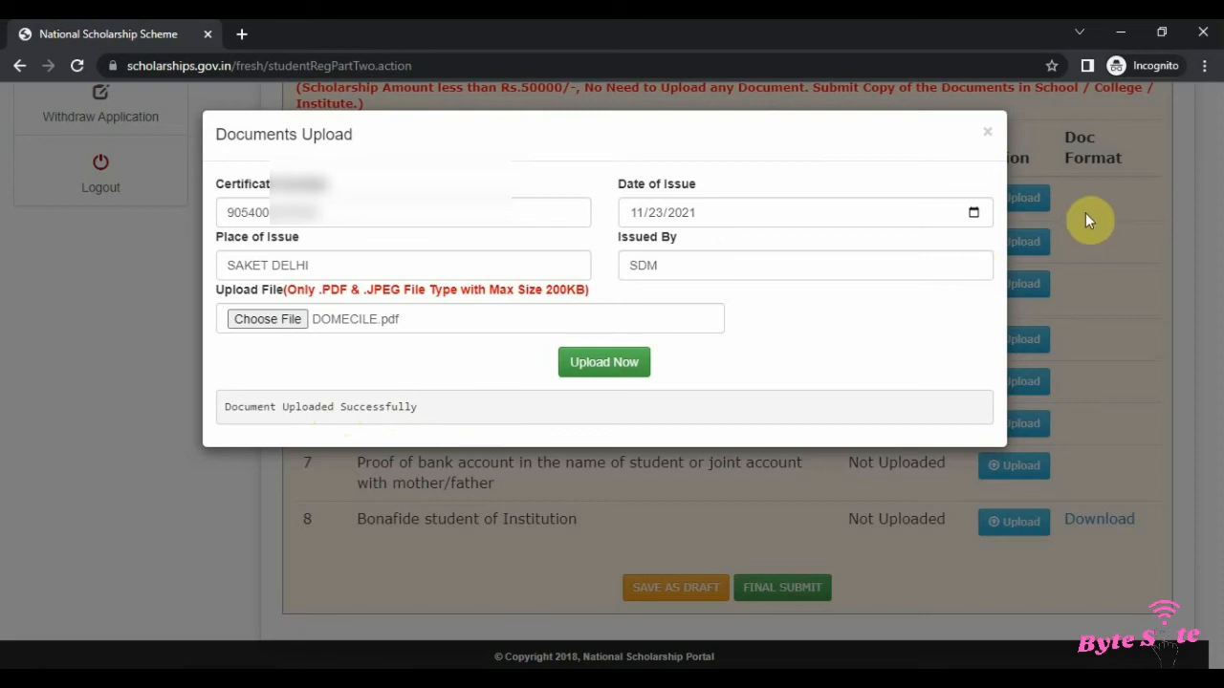
Step: Close the upload dialog and preview the uploaded Domicile Certificate in a new tab, then close that tab
{"action": "left_click", "coordinate": [989, 135]}
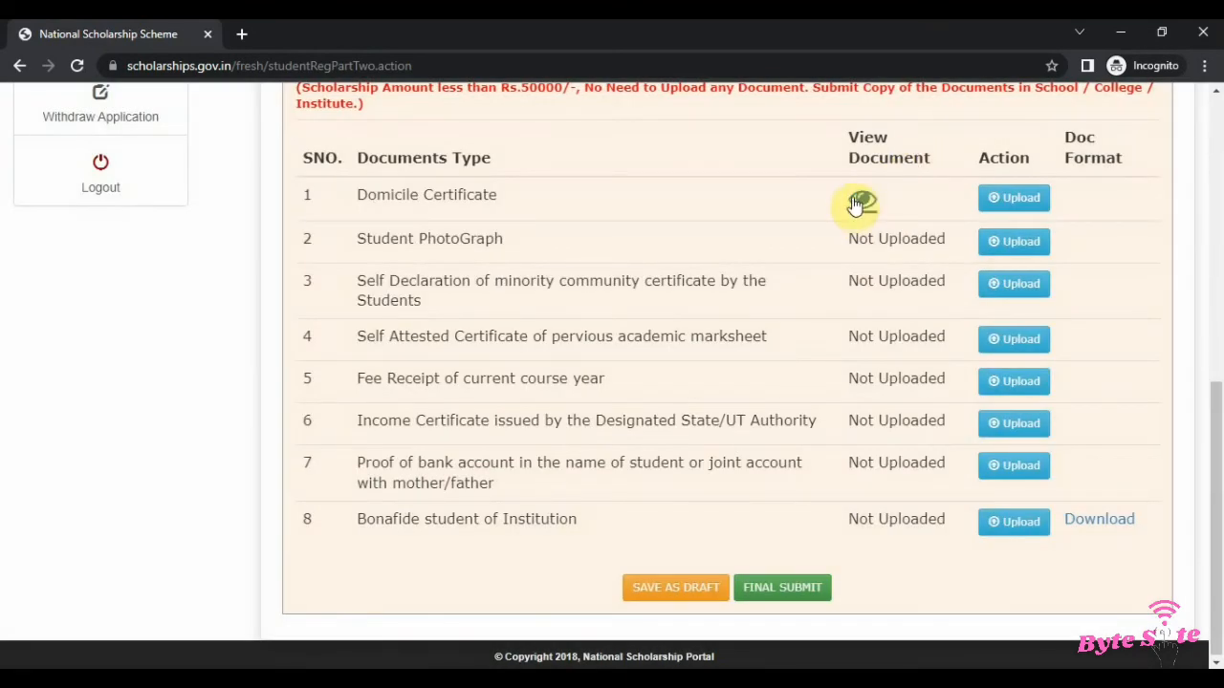
{"action": "left_click", "coordinate": [858, 204]}
{"action": "left_click", "coordinate": [684, 184]}
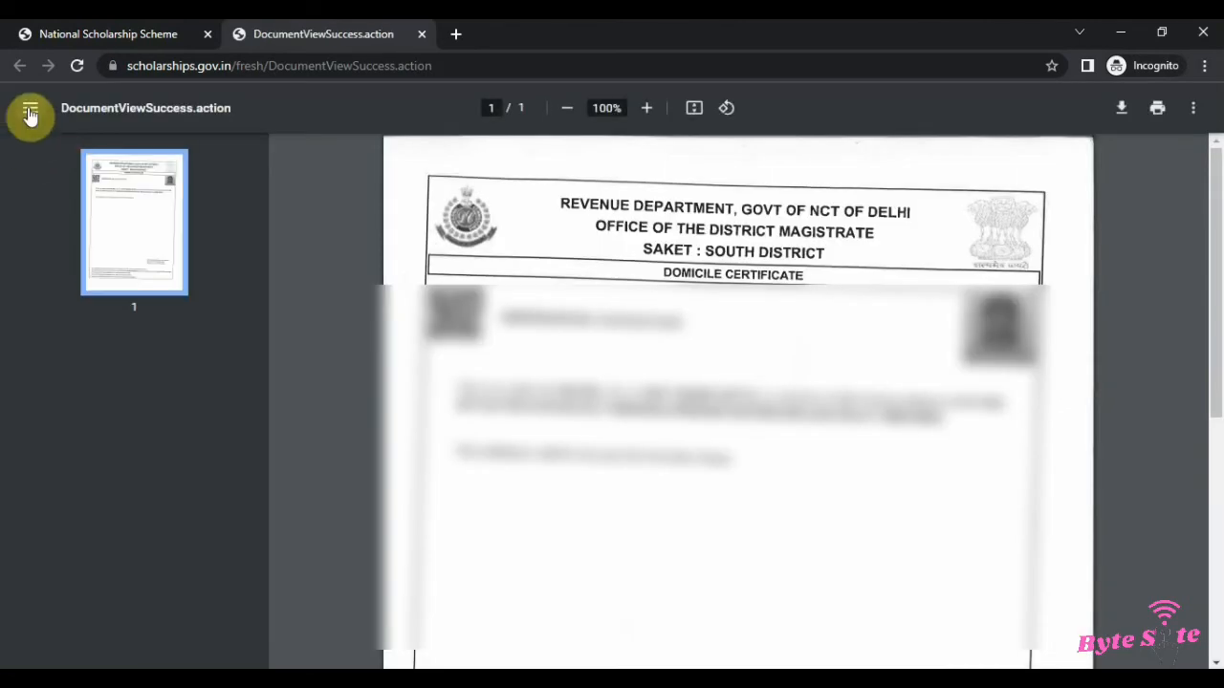
{"action": "left_click", "coordinate": [30, 111]}
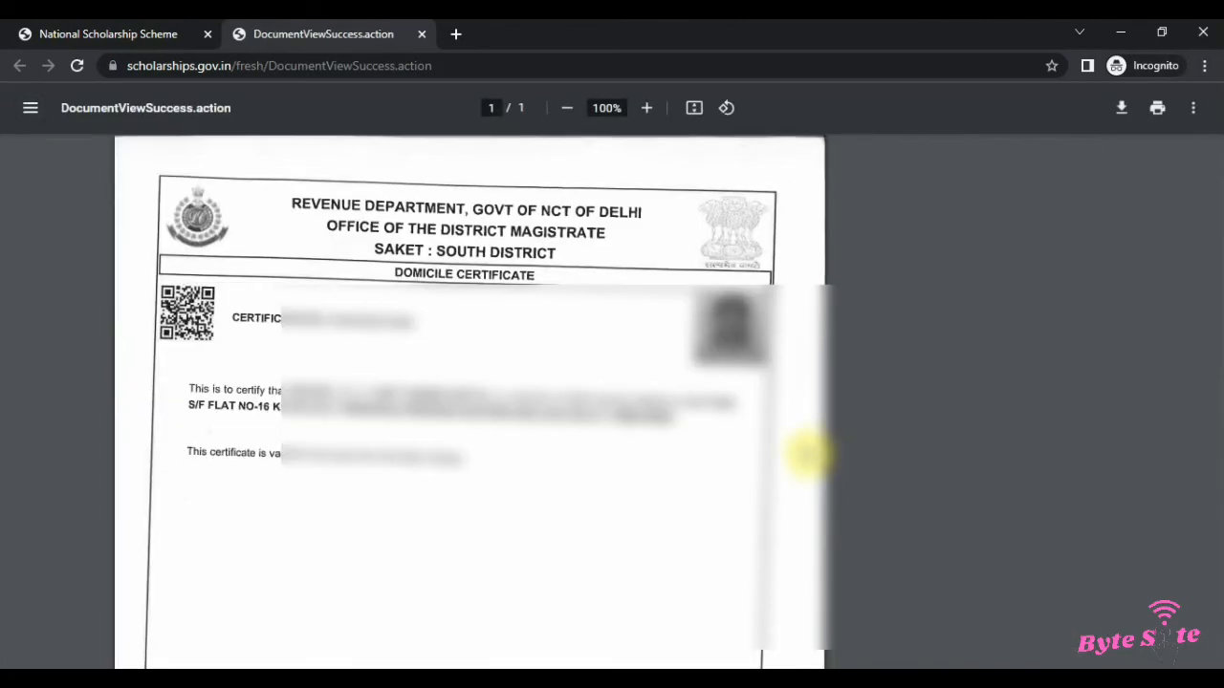
{"action": "scroll", "coordinate": [574, 401], "scroll_direction": "down", "scroll_amount": 5}
{"action": "scroll", "coordinate": [685, 421], "scroll_direction": "up", "scroll_amount": 5}
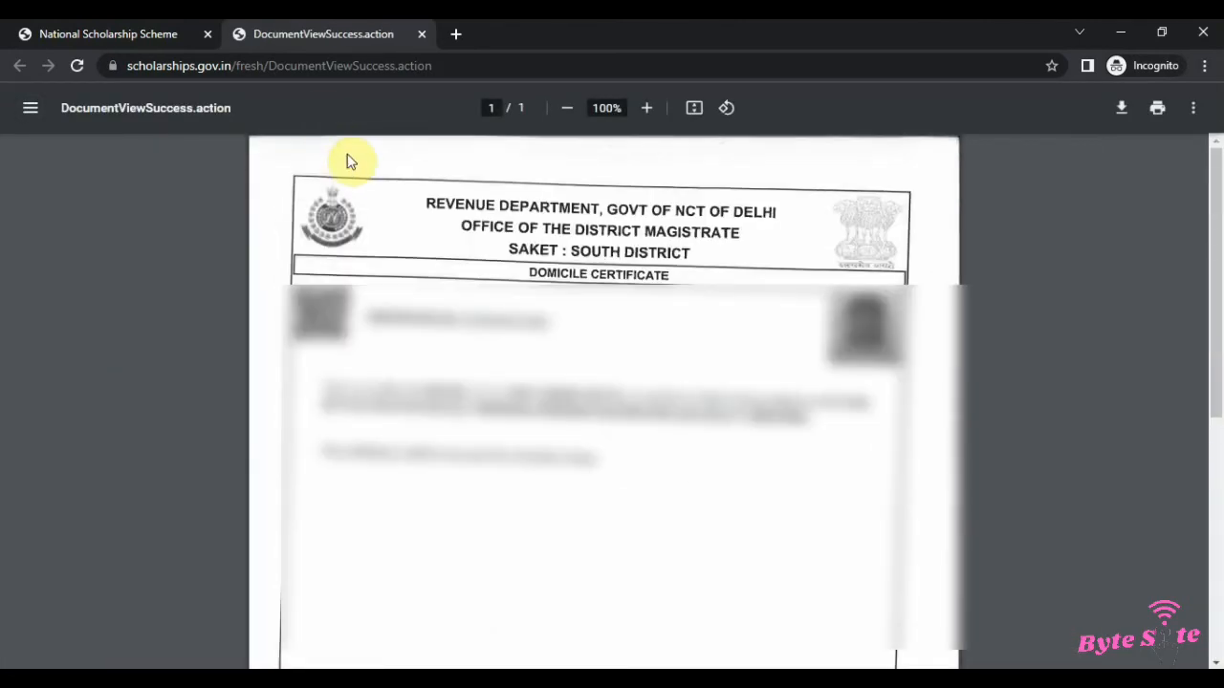
{"action": "key", "text": "ctrl+w"}
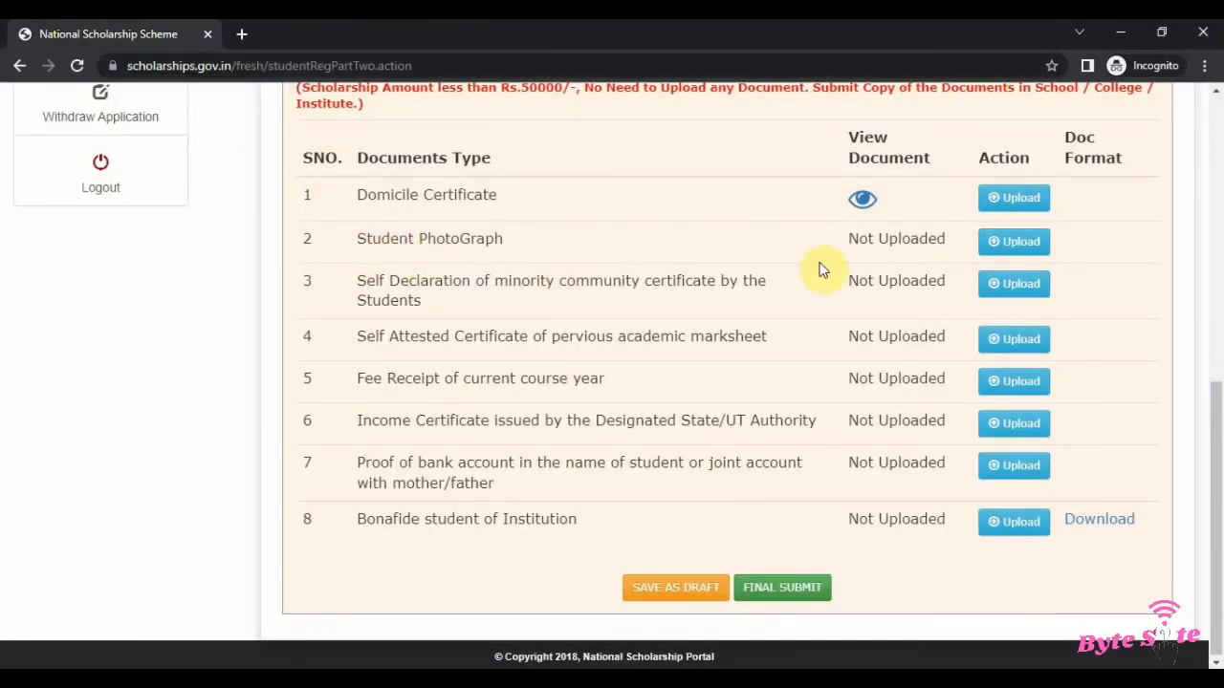
Step: Open the Domicile Certificate from the document list again to check it, then close the preview tab
{"action": "left_click_drag", "start_coordinate": [358, 251], "coordinate": [616, 257]}
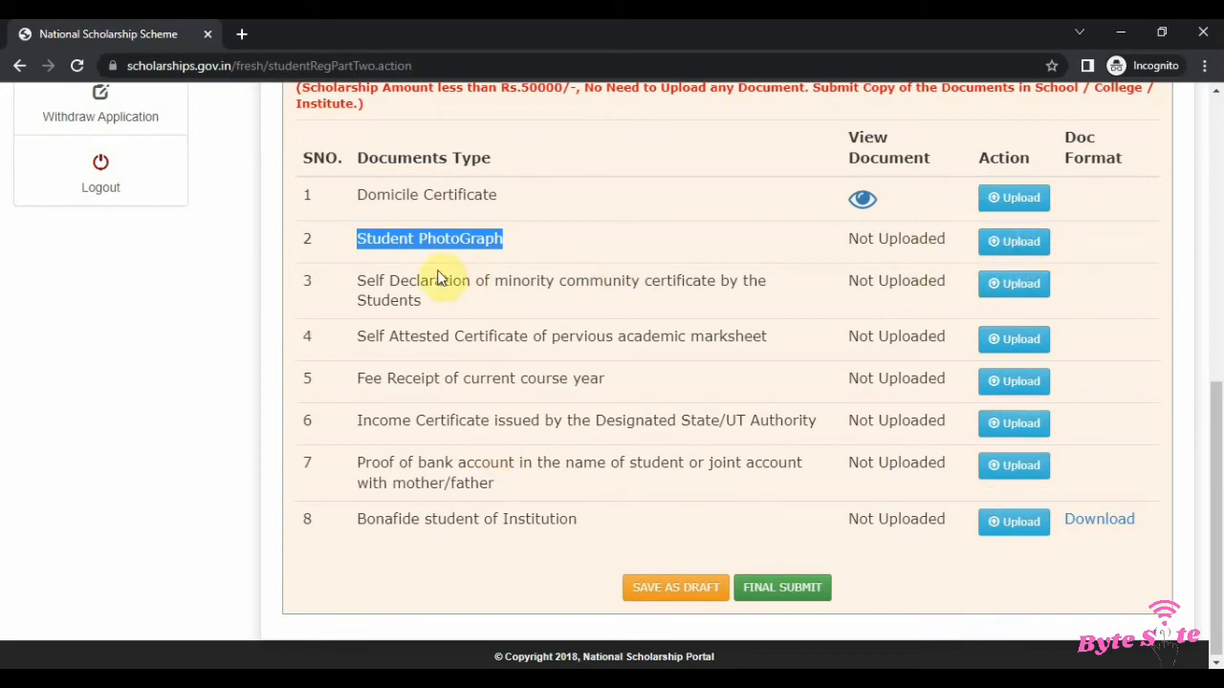
{"action": "left_click_drag", "start_coordinate": [366, 280], "coordinate": [829, 256]}
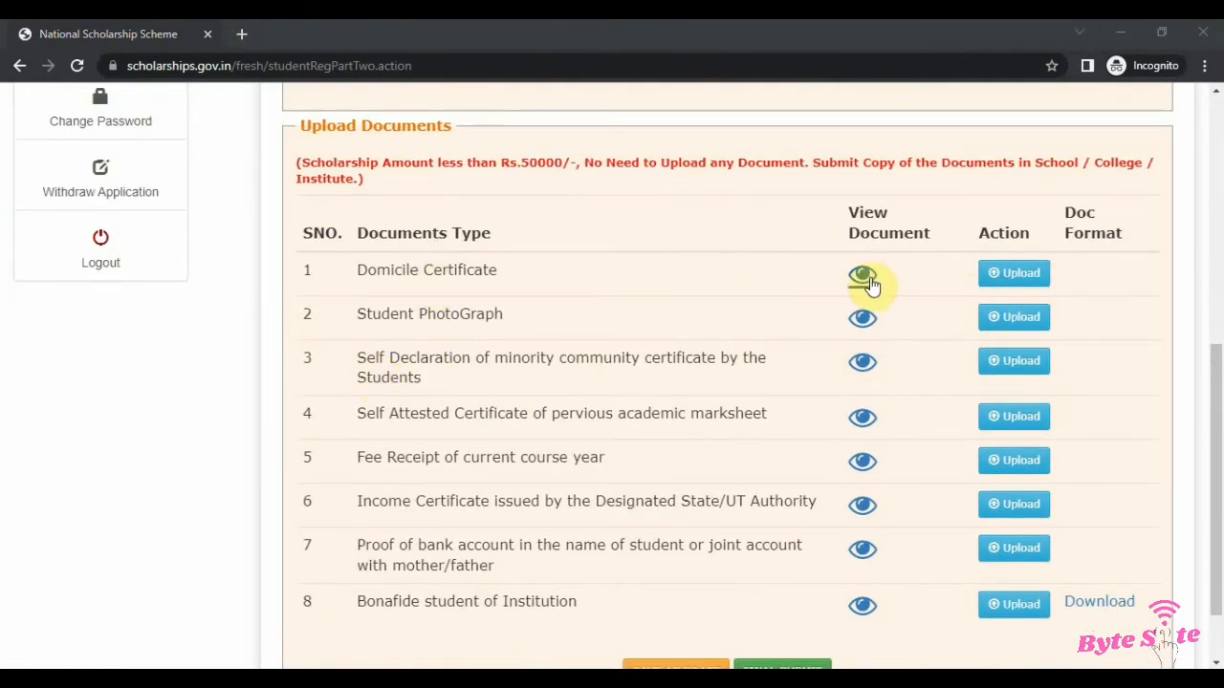
{"action": "left_click", "coordinate": [865, 280]}
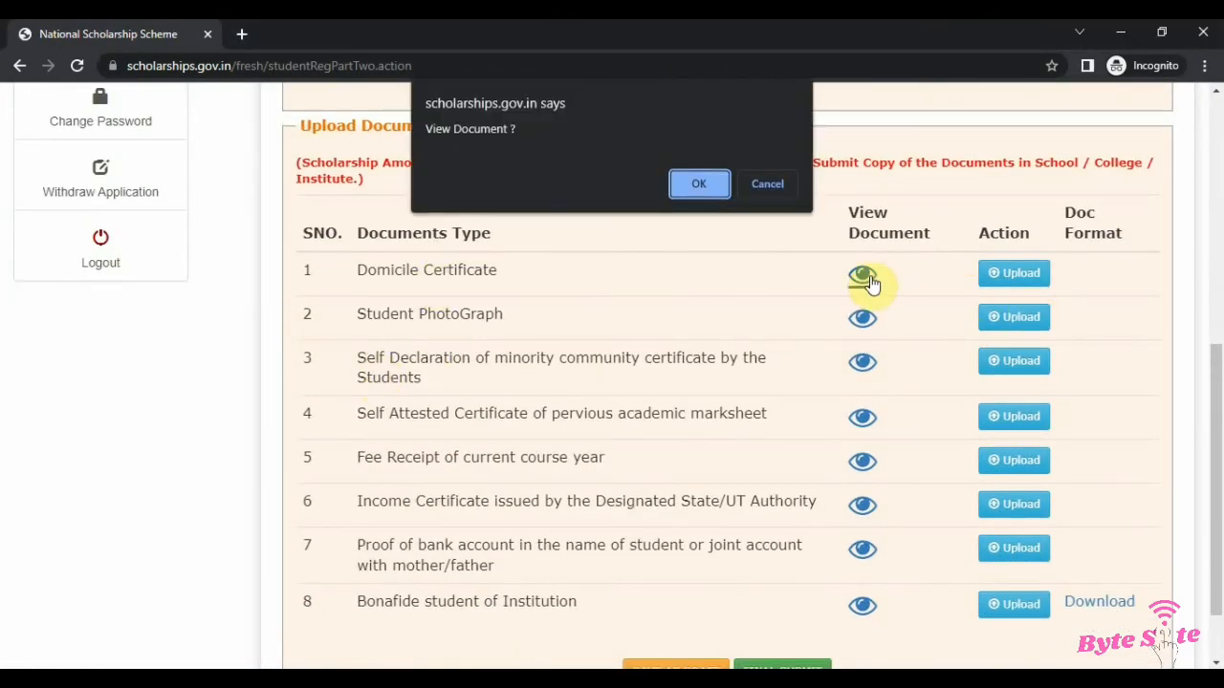
{"action": "left_click", "coordinate": [696, 186]}
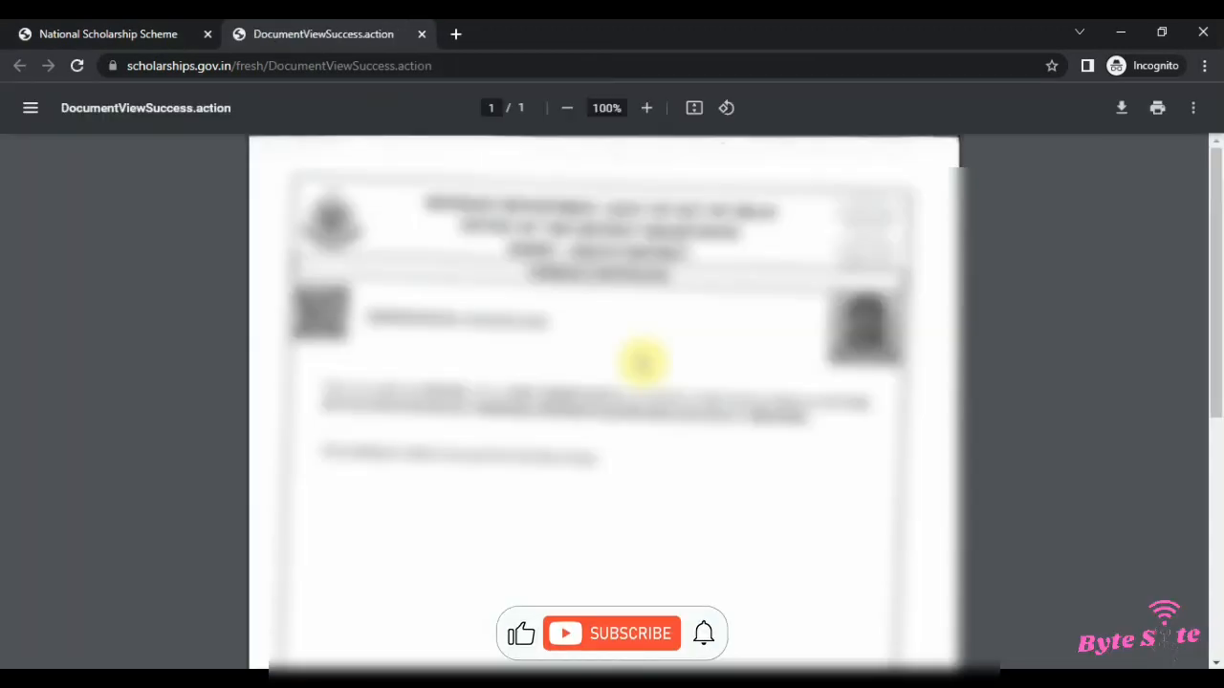
{"action": "scroll", "coordinate": [611, 351], "scroll_direction": "down", "scroll_amount": 5}
{"action": "scroll", "coordinate": [609, 351], "scroll_direction": "up", "scroll_amount": 5}
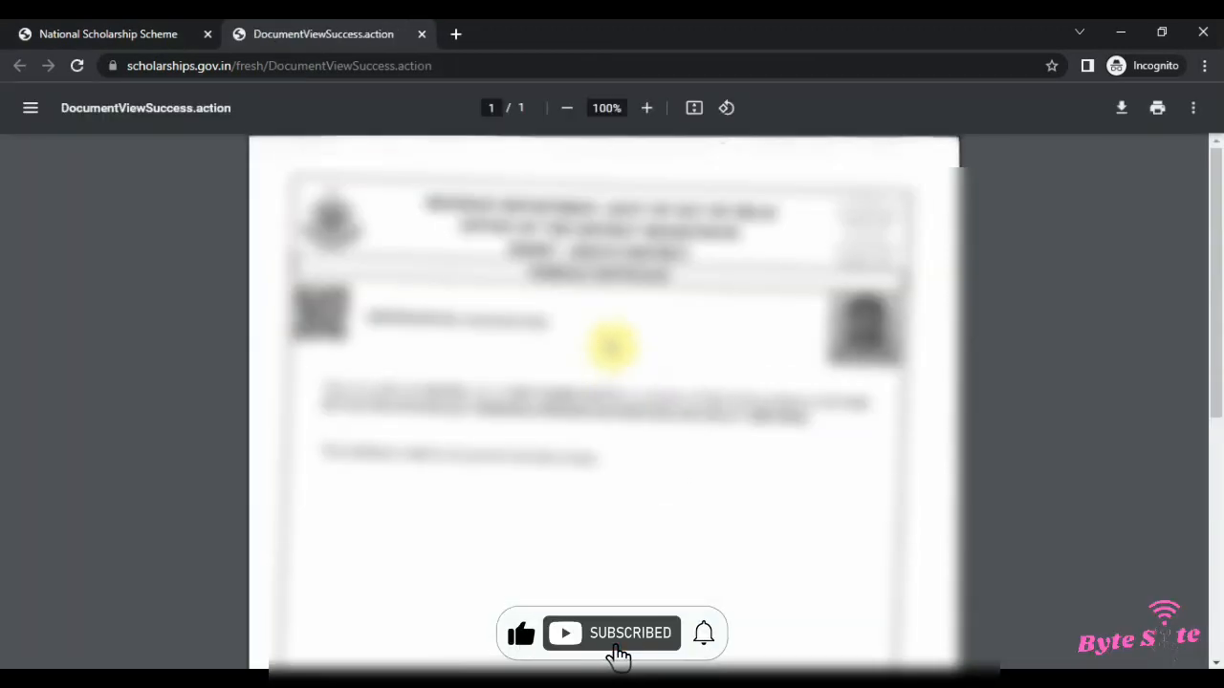
{"action": "key", "text": "ctrl+w"}
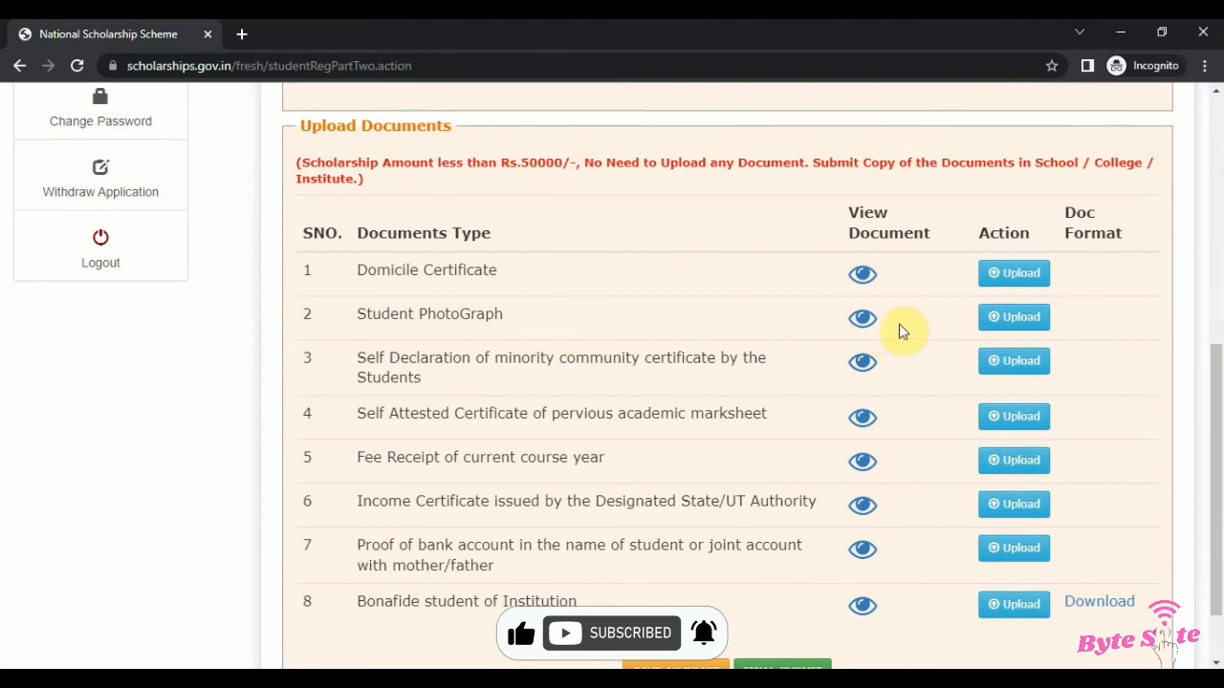
Step: Preview the uploaded Student PhotoGraph and close its tab
{"action": "left_click", "coordinate": [864, 325]}
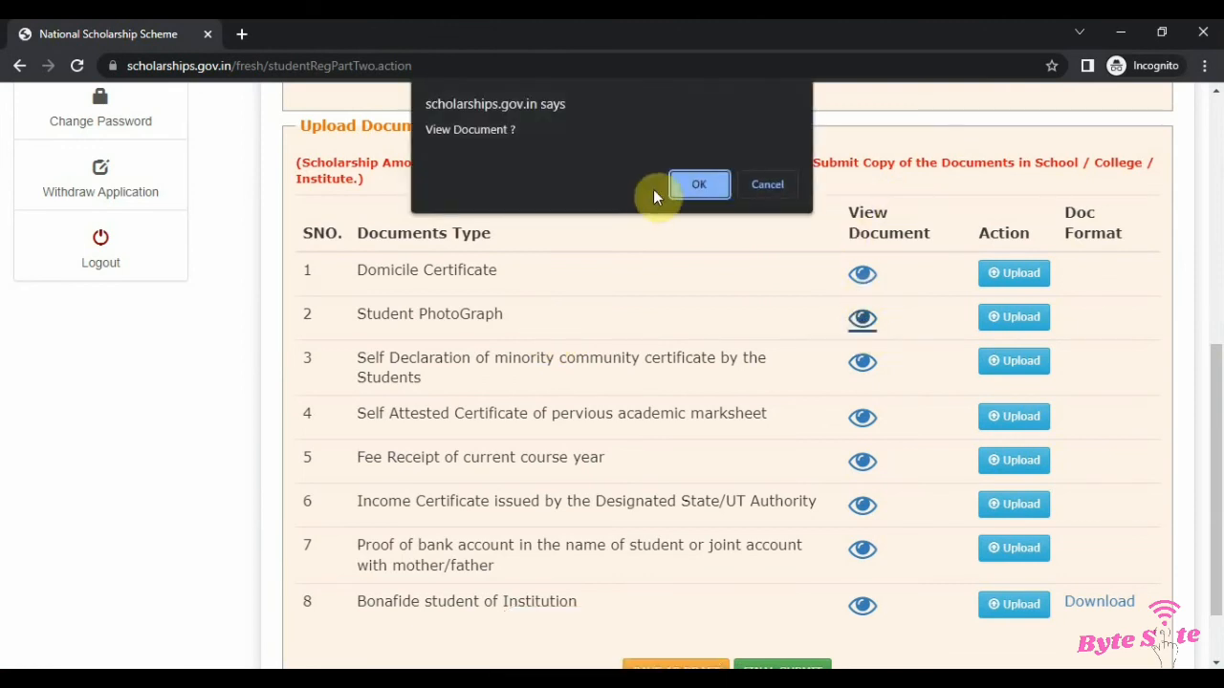
{"action": "left_click", "coordinate": [680, 185]}
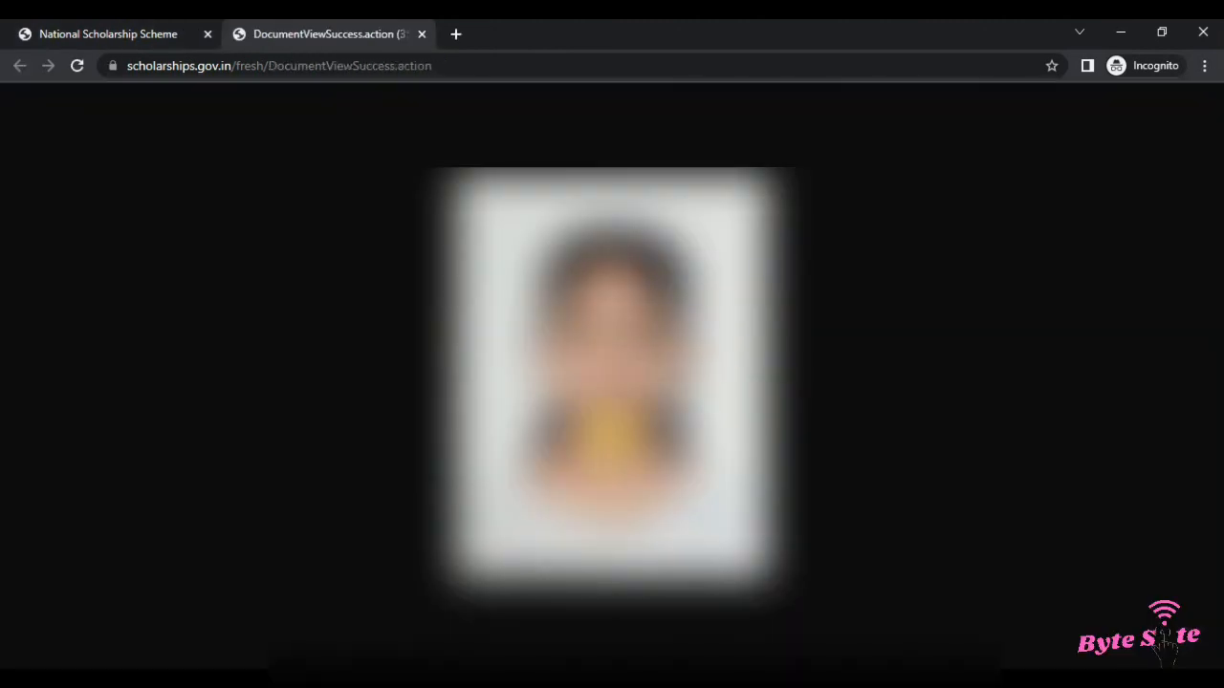
{"action": "key", "text": "ctrl+w"}
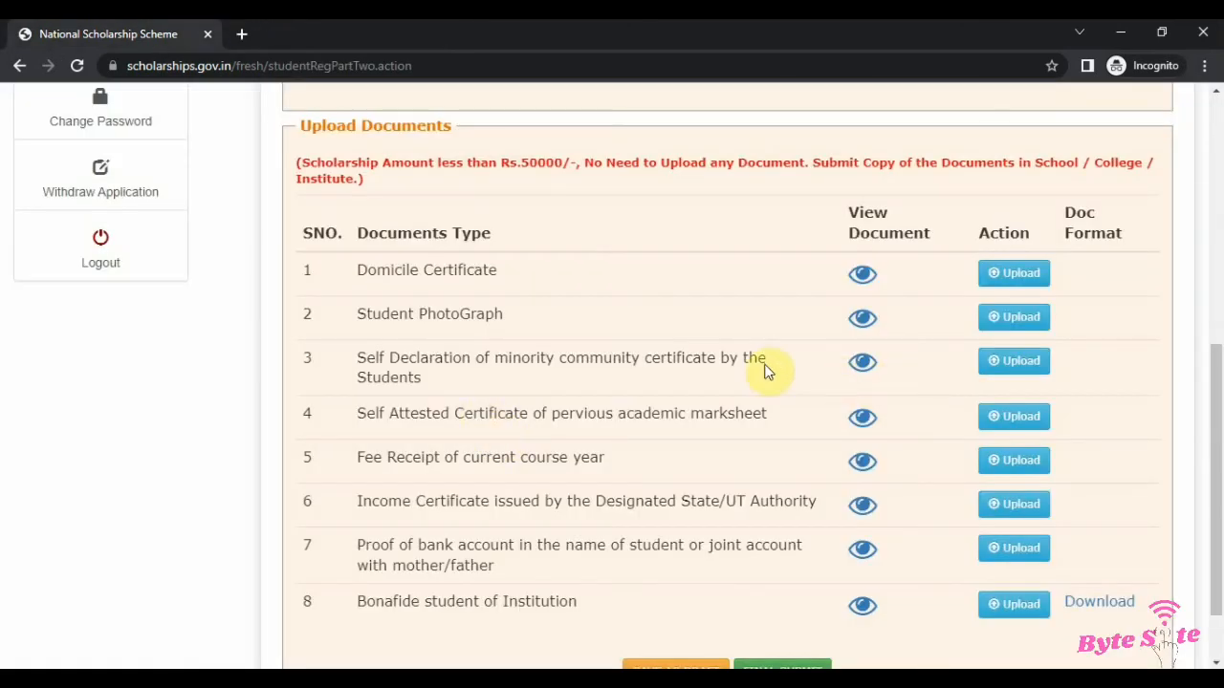
Step: Preview the uploaded self declaration of minority community certificate
{"action": "left_click_drag", "start_coordinate": [356, 369], "coordinate": [573, 361]}
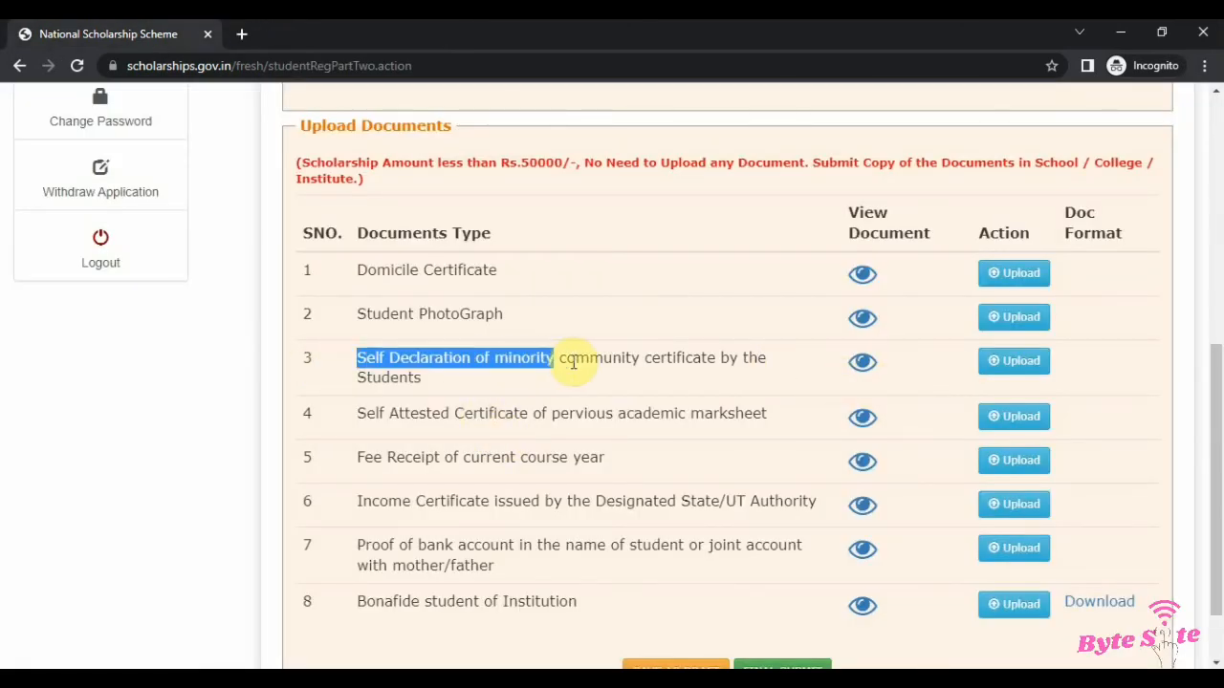
{"action": "left_click", "coordinate": [863, 364]}
{"action": "left_click", "coordinate": [696, 187]}
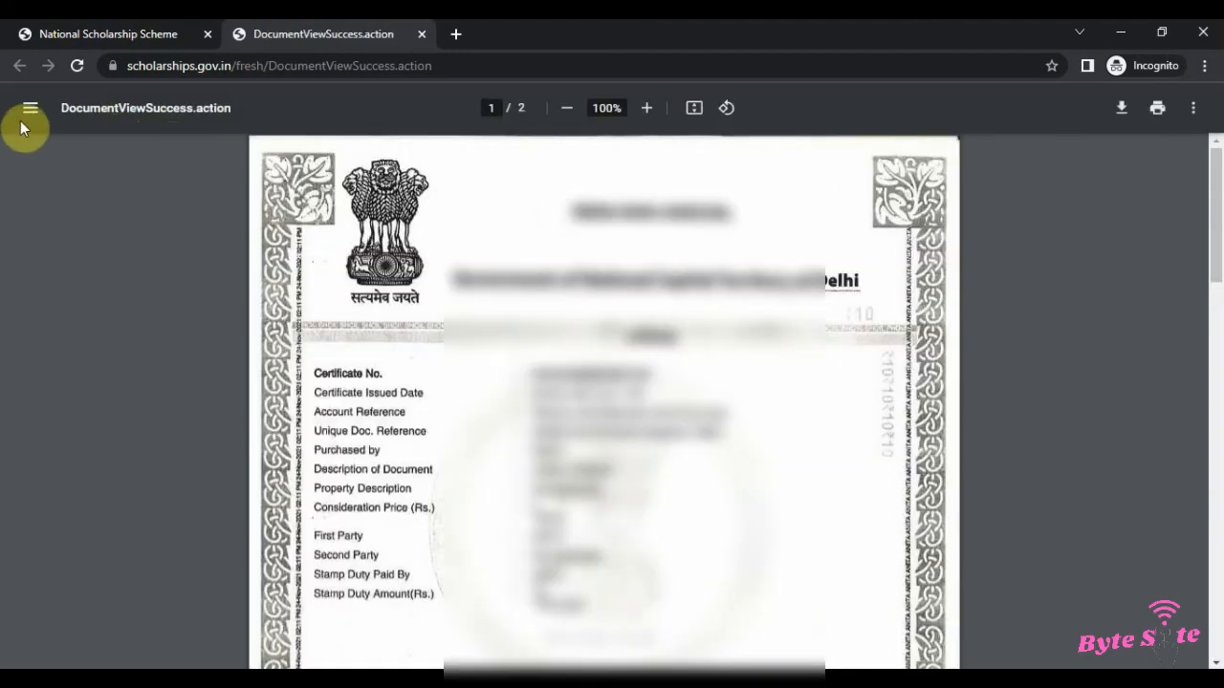
{"action": "scroll", "coordinate": [500, 273], "scroll_direction": "down", "scroll_amount": 15}
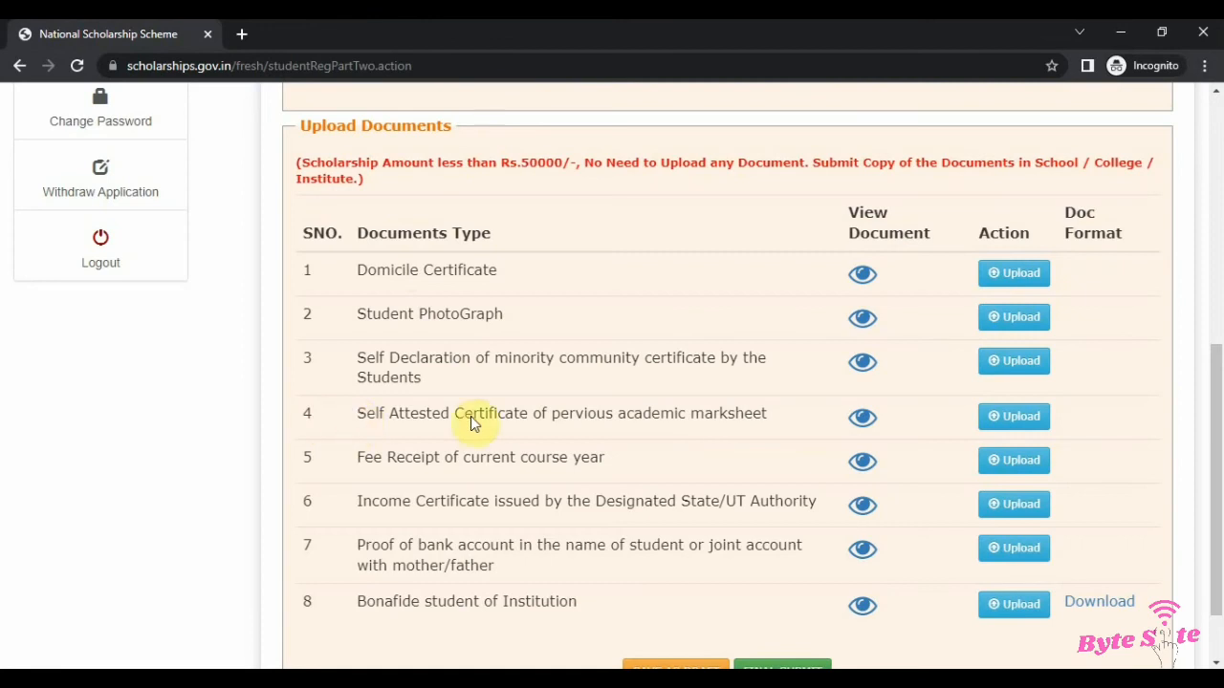
Step: Preview the uploaded self attested academic marksheet, zooming into it, then close the tab
{"action": "left_click_drag", "start_coordinate": [358, 417], "coordinate": [651, 417]}
{"action": "left_click", "coordinate": [815, 421]}
{"action": "left_click", "coordinate": [862, 420]}
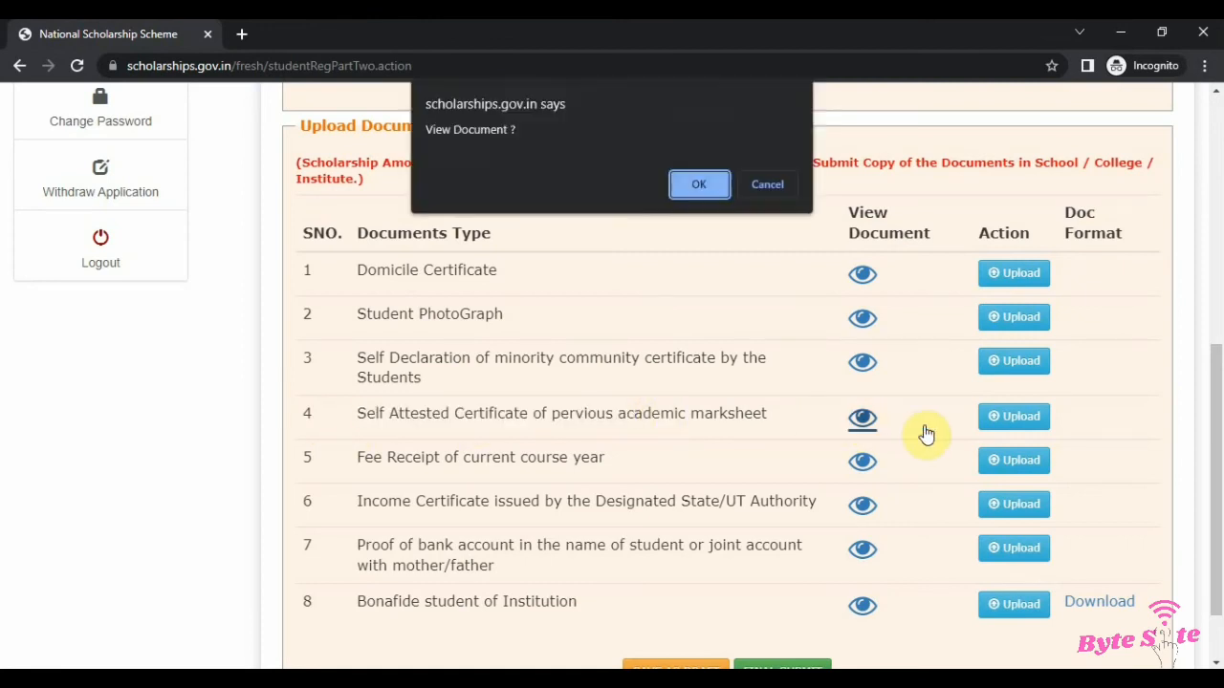
{"action": "left_click", "coordinate": [697, 187]}
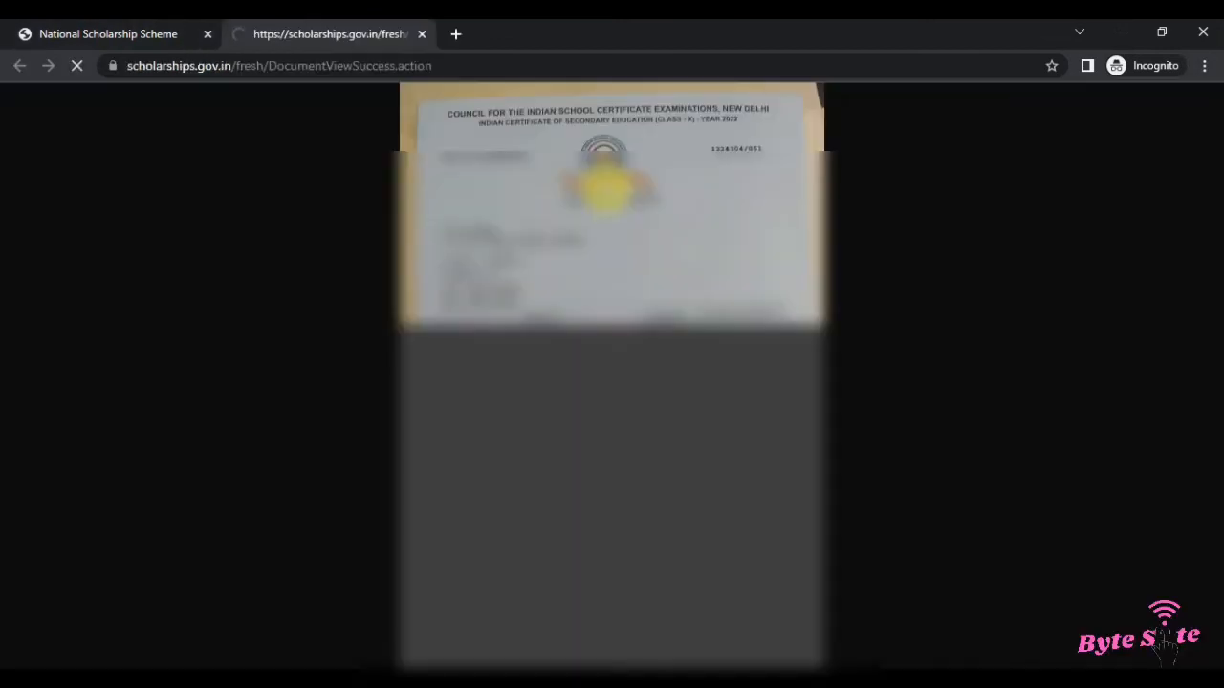
{"action": "left_click", "coordinate": [597, 342]}
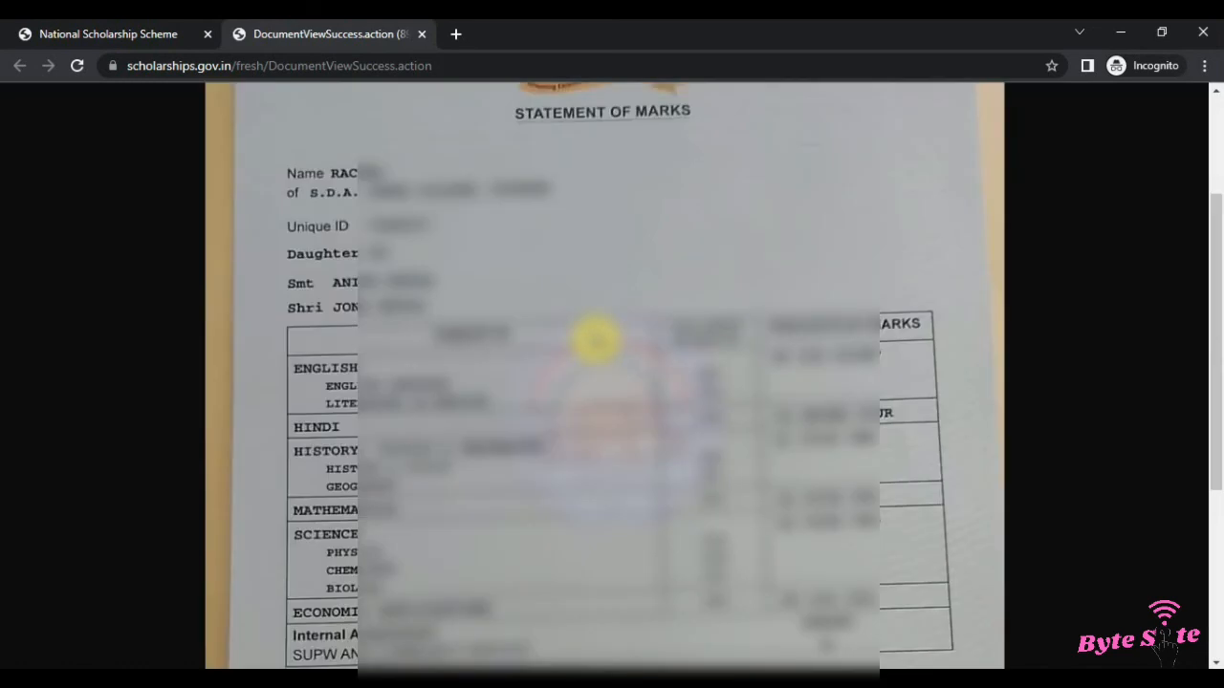
{"action": "left_click", "coordinate": [597, 342]}
{"action": "key", "text": "ctrl+w"}
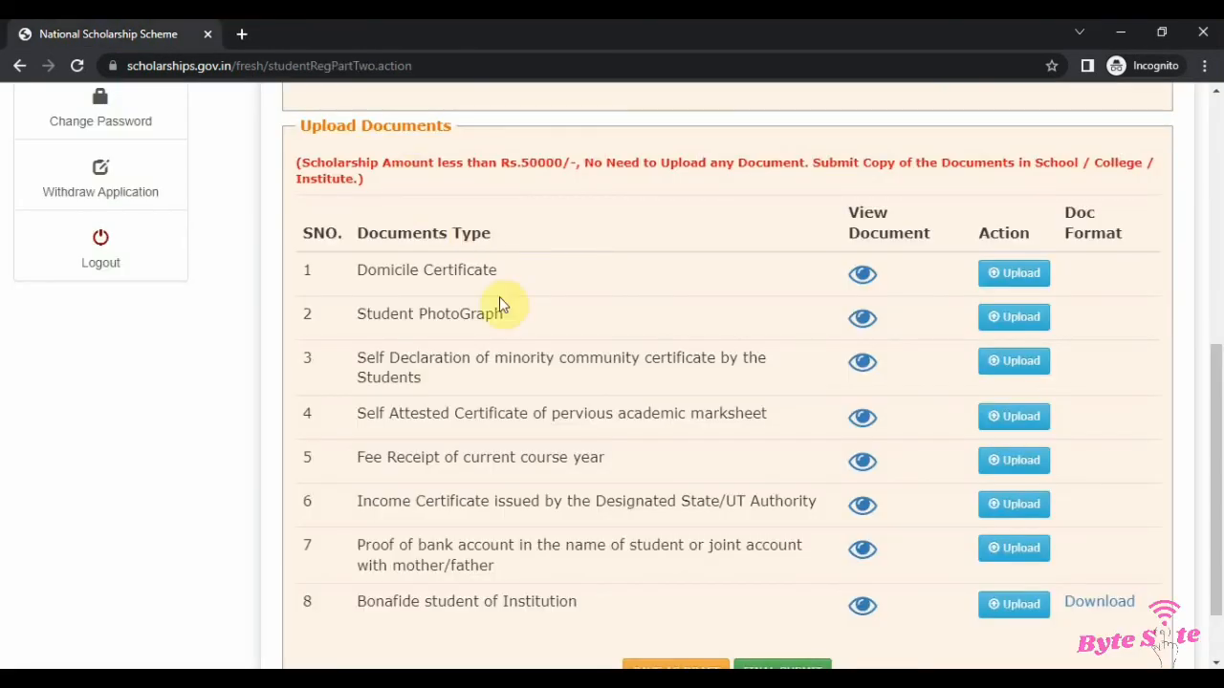
Step: Preview the uploaded fee receipt of the current course year and close its tab
{"action": "left_click_drag", "start_coordinate": [574, 483], "coordinate": [591, 459]}
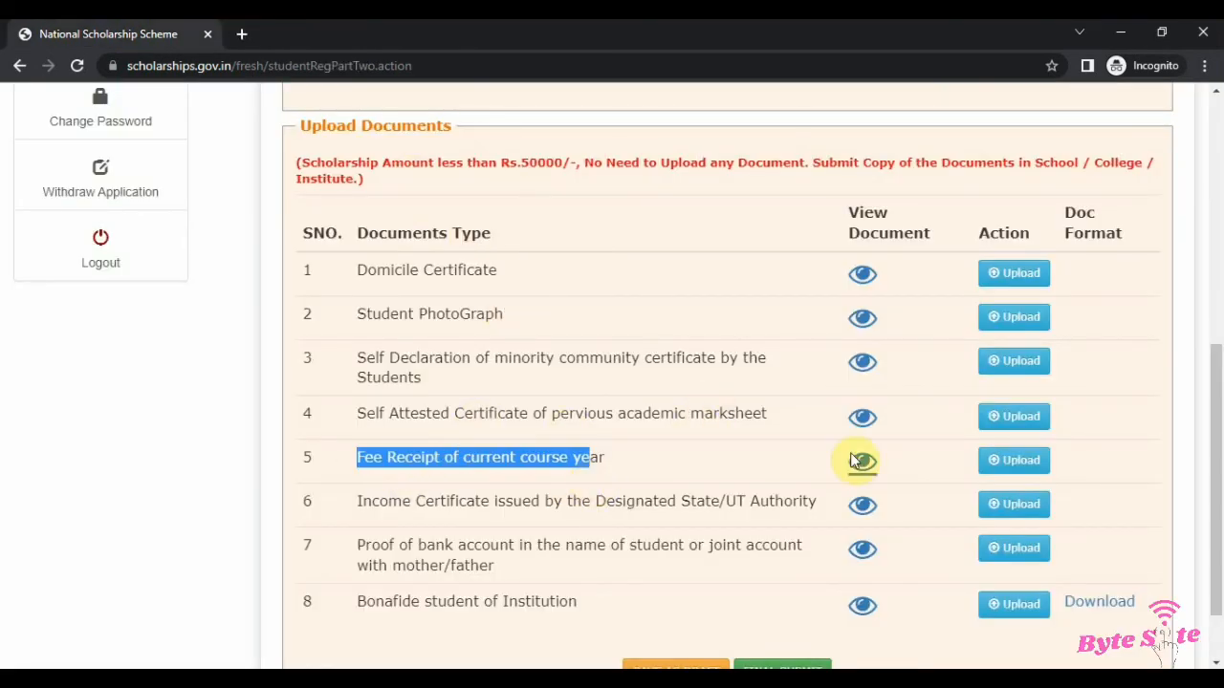
{"action": "left_click", "coordinate": [864, 462]}
{"action": "left_click", "coordinate": [702, 185]}
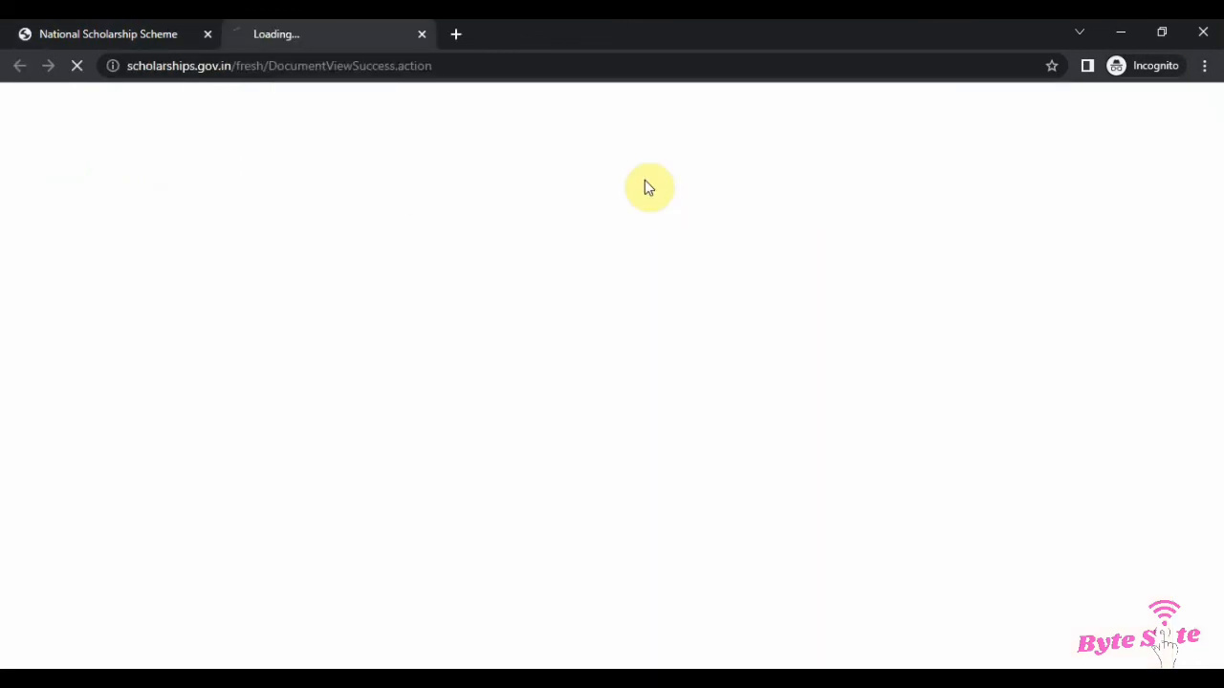
{"action": "scroll", "coordinate": [736, 315], "scroll_direction": "down", "scroll_amount": 5}
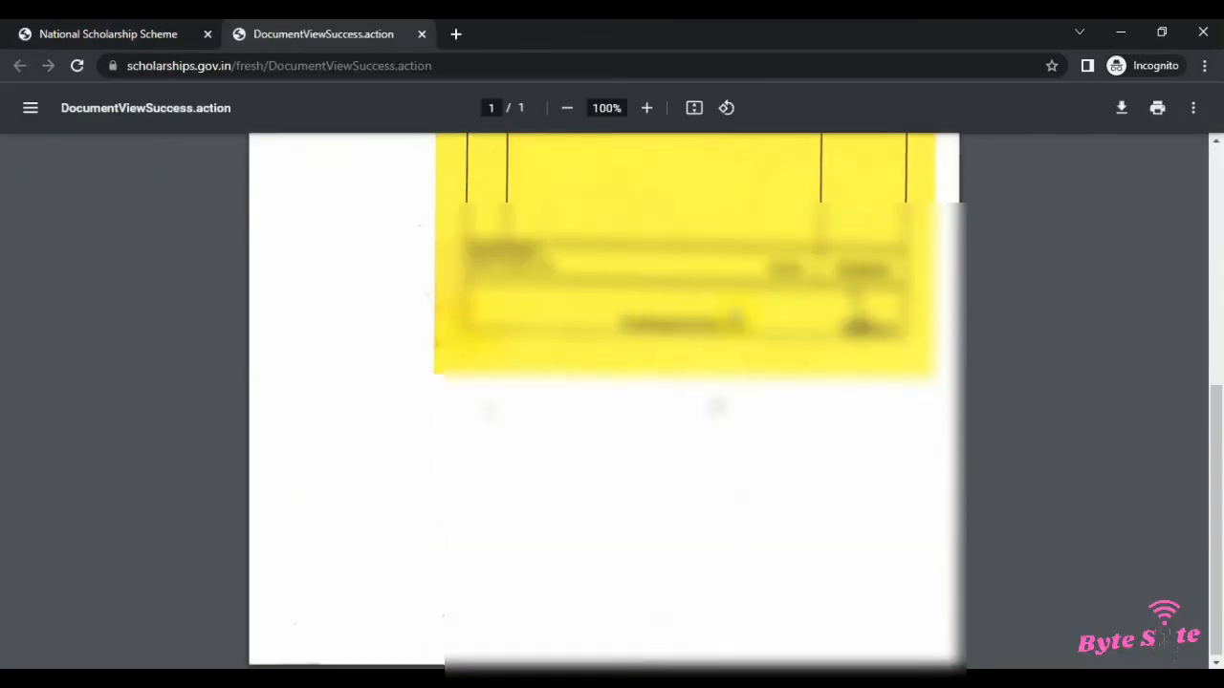
{"action": "scroll", "coordinate": [735, 315], "scroll_direction": "up", "scroll_amount": 5}
{"action": "key", "text": "ctrl+w"}
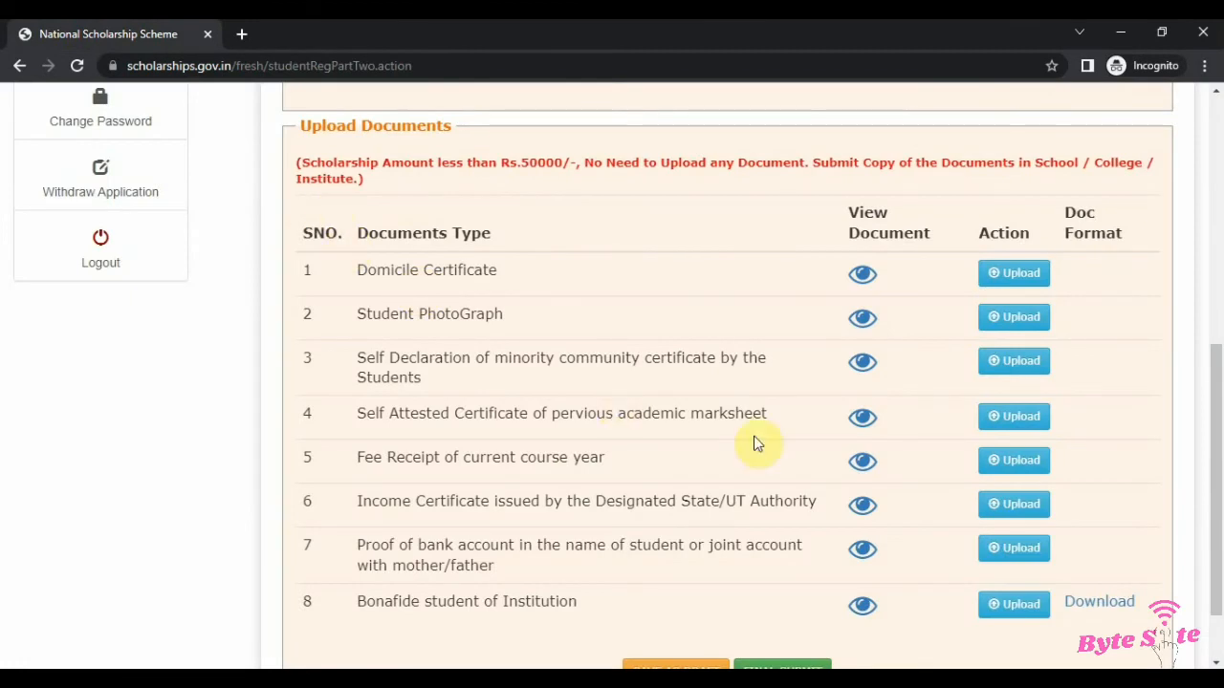
Step: Preview the uploaded income certificate issued by the State/UT authority and close its tab
{"action": "left_click_drag", "start_coordinate": [379, 507], "coordinate": [869, 527]}
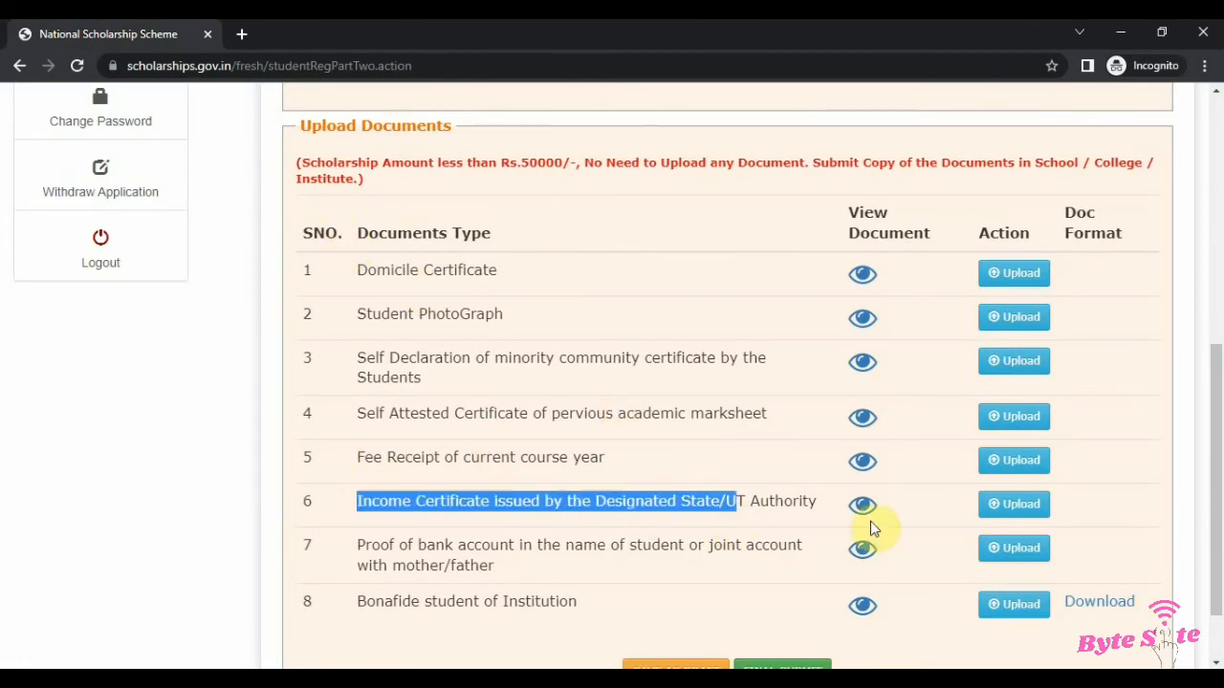
{"action": "left_click", "coordinate": [864, 507]}
{"action": "left_click", "coordinate": [701, 184]}
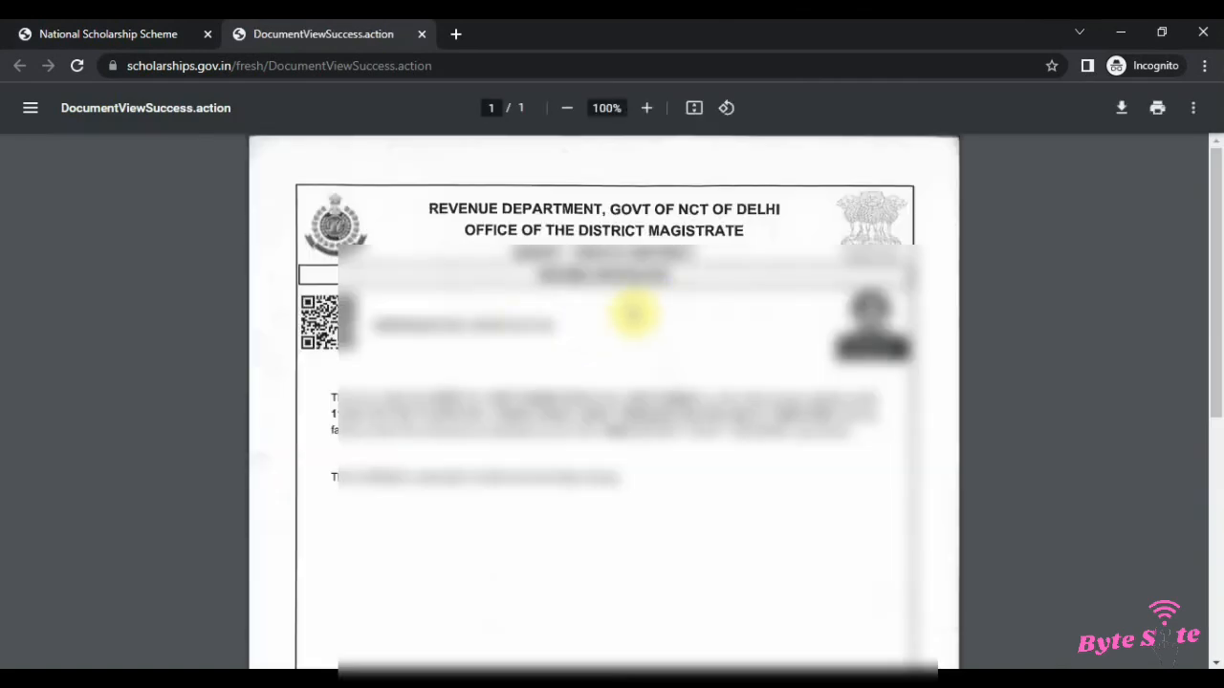
{"action": "scroll", "coordinate": [649, 342], "scroll_direction": "down", "scroll_amount": 5}
{"action": "scroll", "coordinate": [625, 292], "scroll_direction": "up", "scroll_amount": 6}
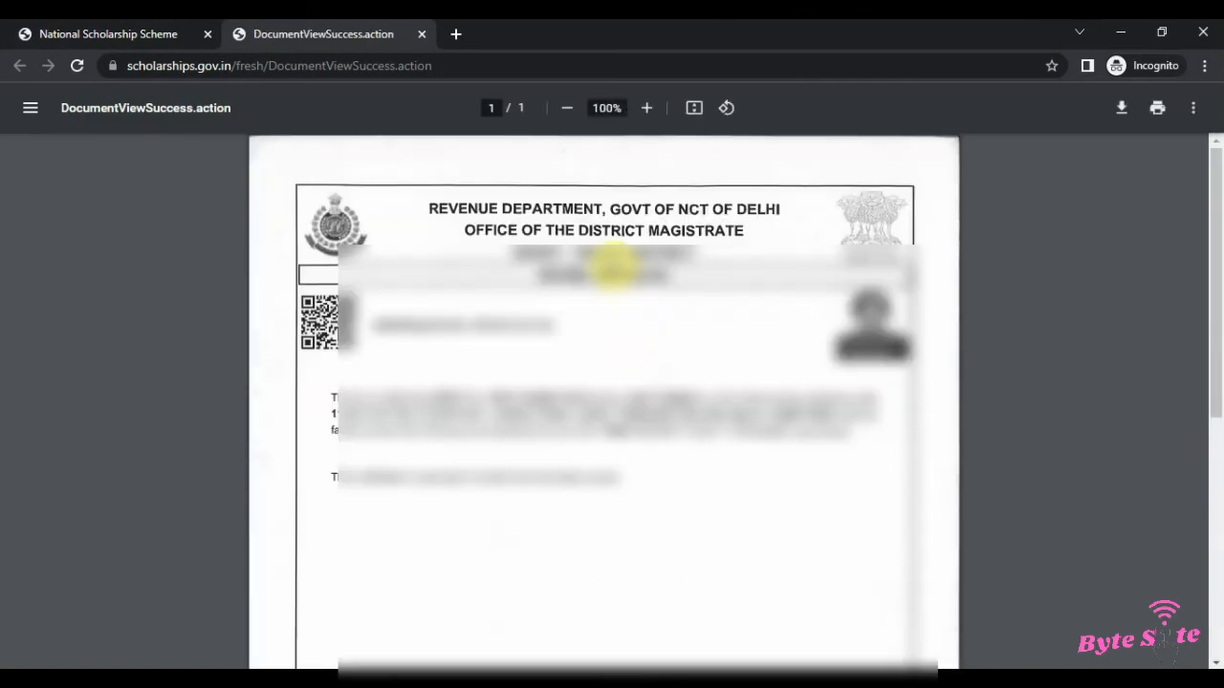
{"action": "key", "text": "ctrl+w"}
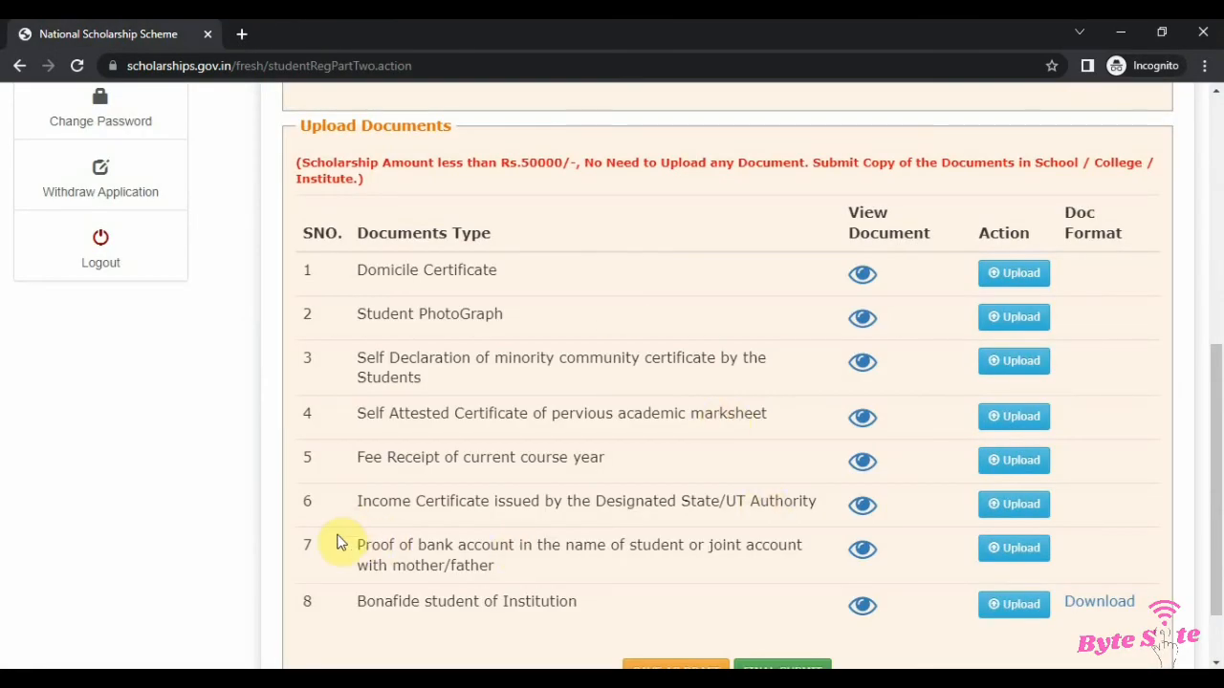
Step: Preview the uploaded proof of bank account and close its tab
{"action": "left_click_drag", "start_coordinate": [339, 542], "coordinate": [497, 571]}
{"action": "left_click", "coordinate": [861, 553]}
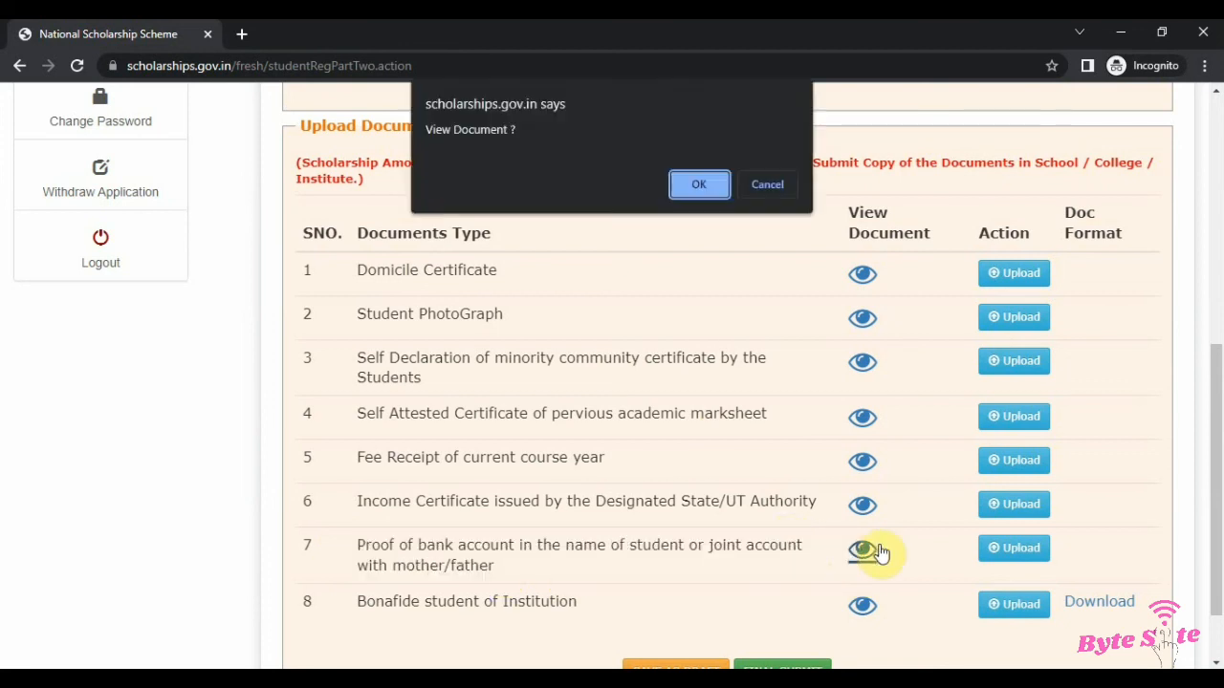
{"action": "key", "text": "Return"}
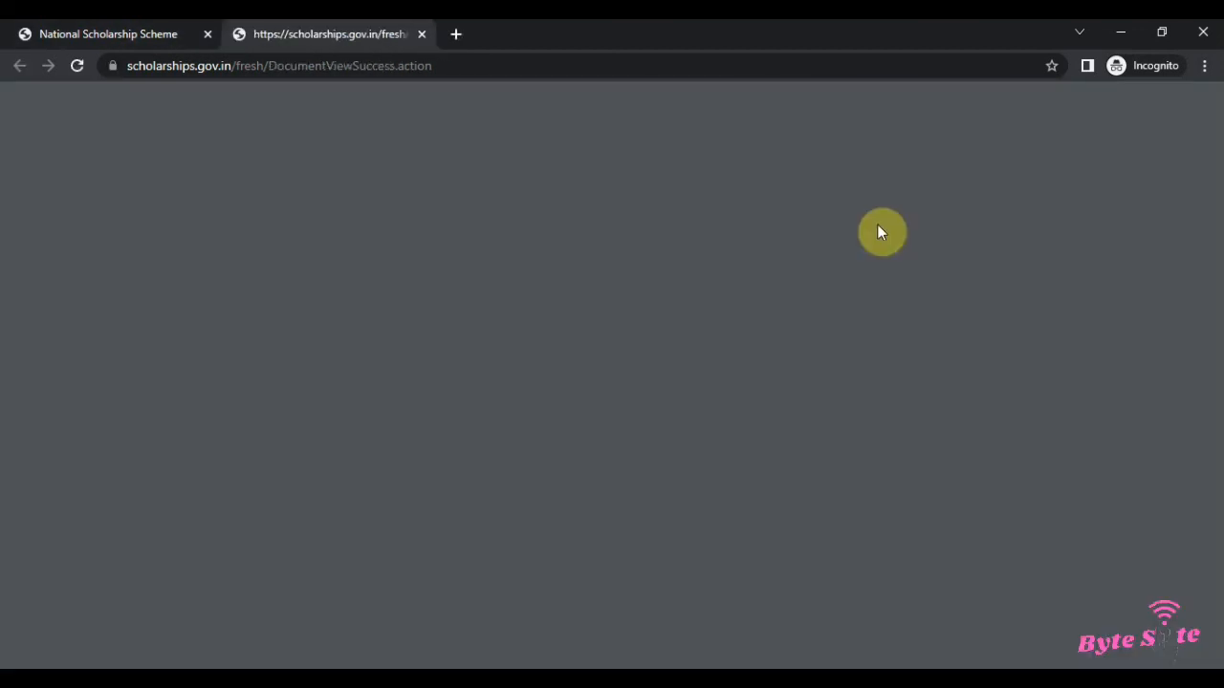
{"action": "scroll", "coordinate": [769, 382], "scroll_direction": "down", "scroll_amount": 5}
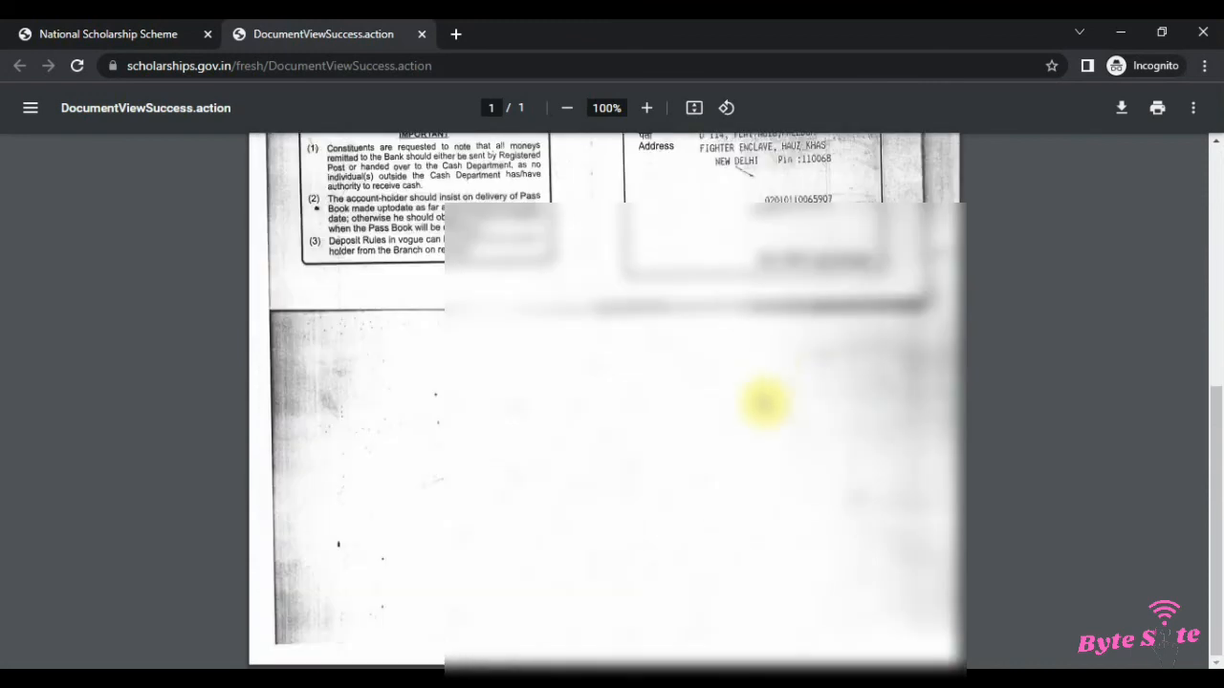
{"action": "scroll", "coordinate": [782, 333], "scroll_direction": "up", "scroll_amount": 2}
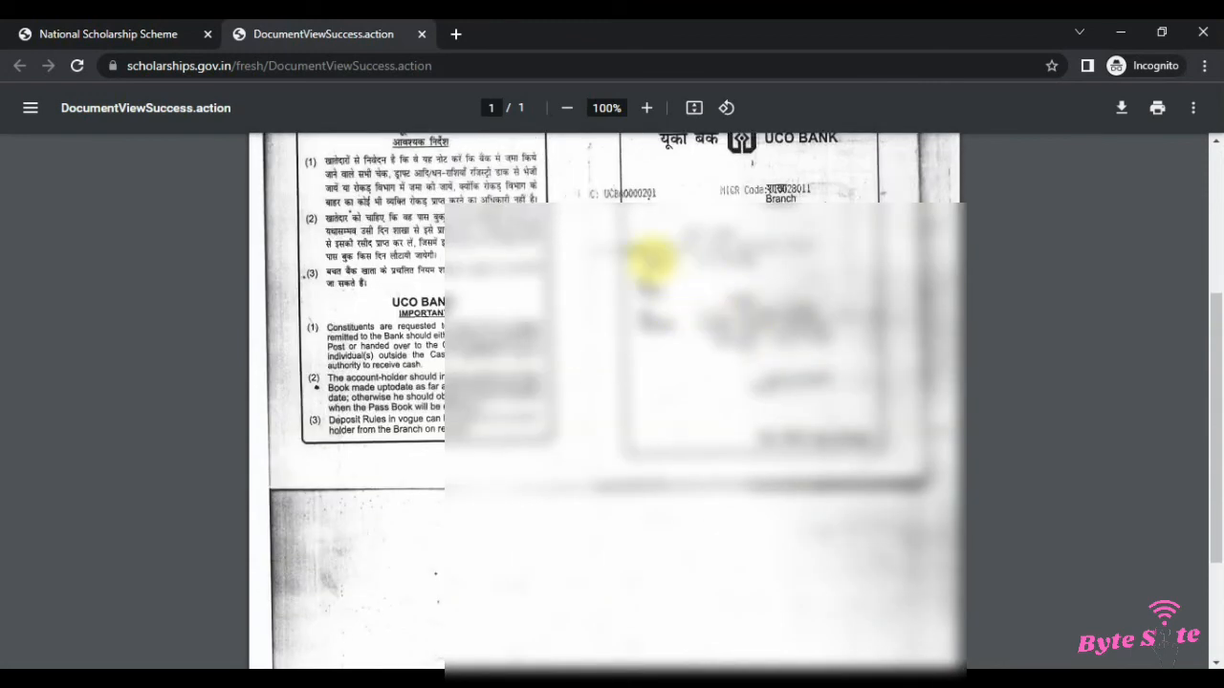
{"action": "key", "text": "ctrl+w"}
Step: Preview the uploaded Bonafide student of Institution certificate
{"action": "left_click", "coordinate": [865, 521]}
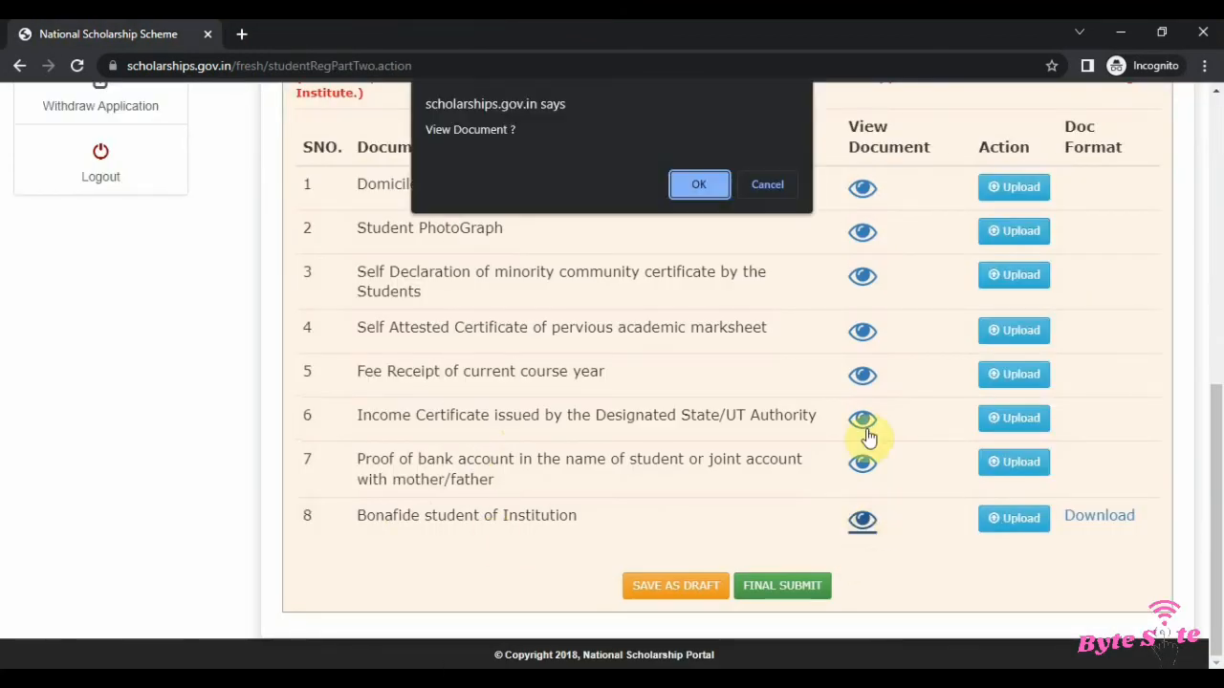
{"action": "left_click", "coordinate": [700, 184]}
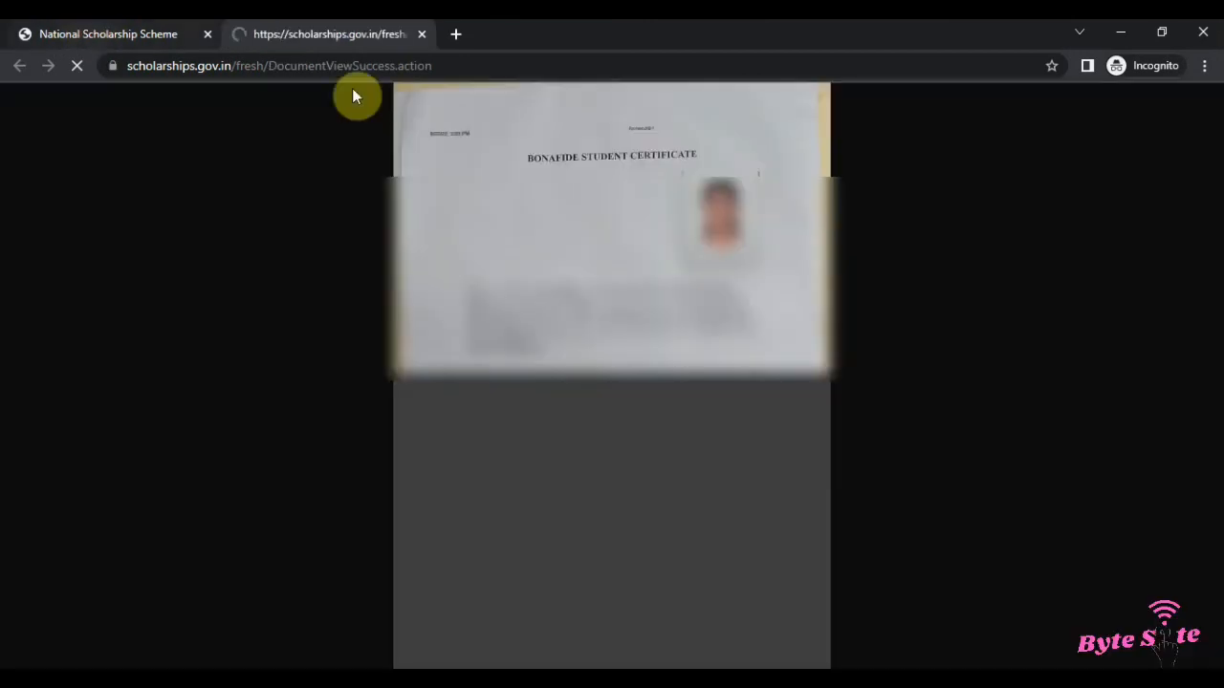
Step: Close the Bonafide student of Institution certificate preview tab
{"action": "left_click", "coordinate": [663, 283]}
{"action": "left_click", "coordinate": [661, 284]}
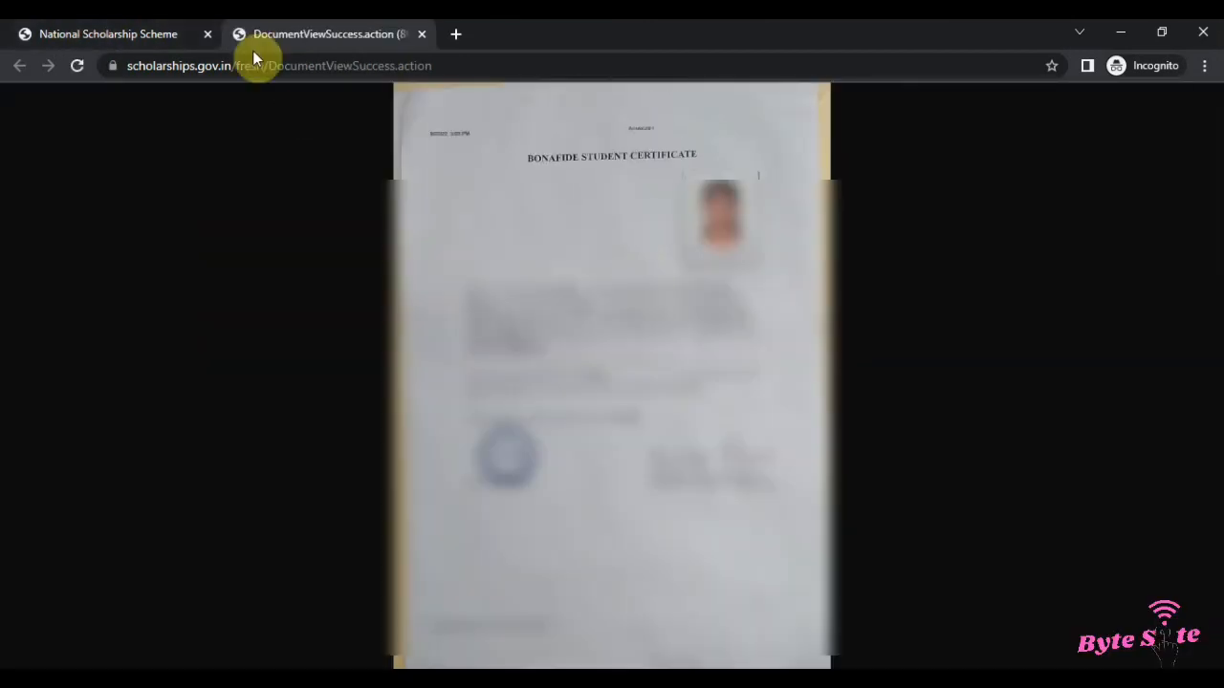
{"action": "key", "text": "ctrl+w"}
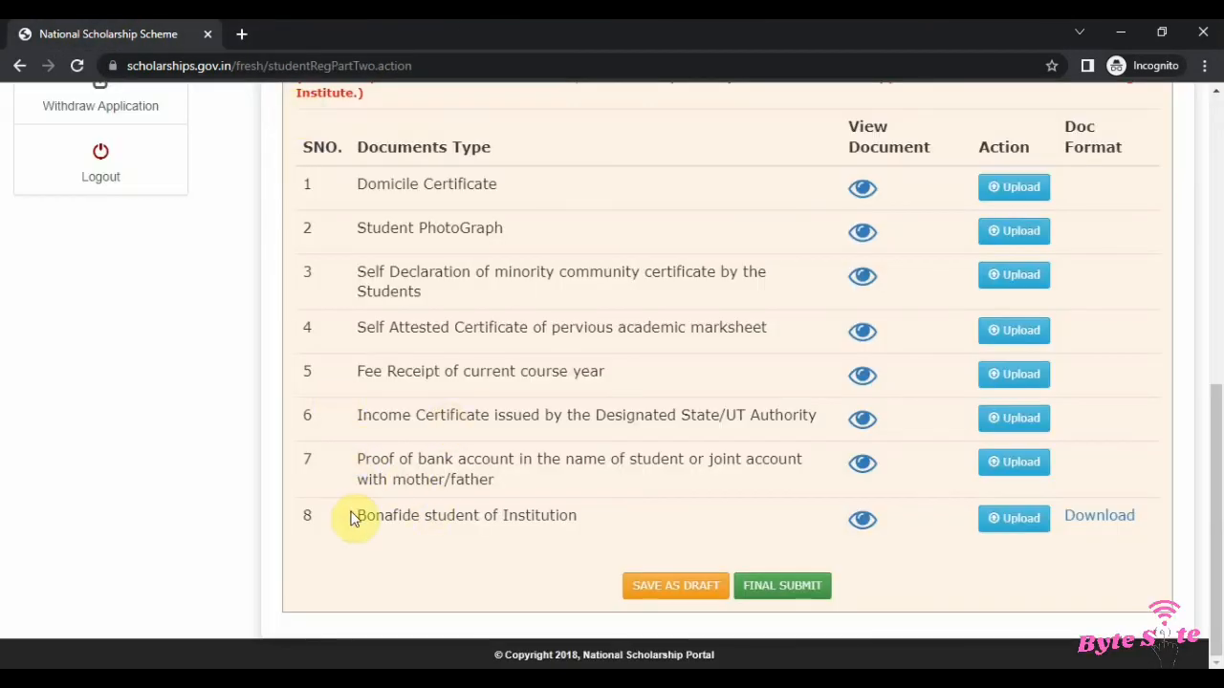
Step: Open the downloadable Bonafide student certificate format, read through it, and close its tab
{"action": "left_click_drag", "start_coordinate": [351, 518], "coordinate": [570, 538]}
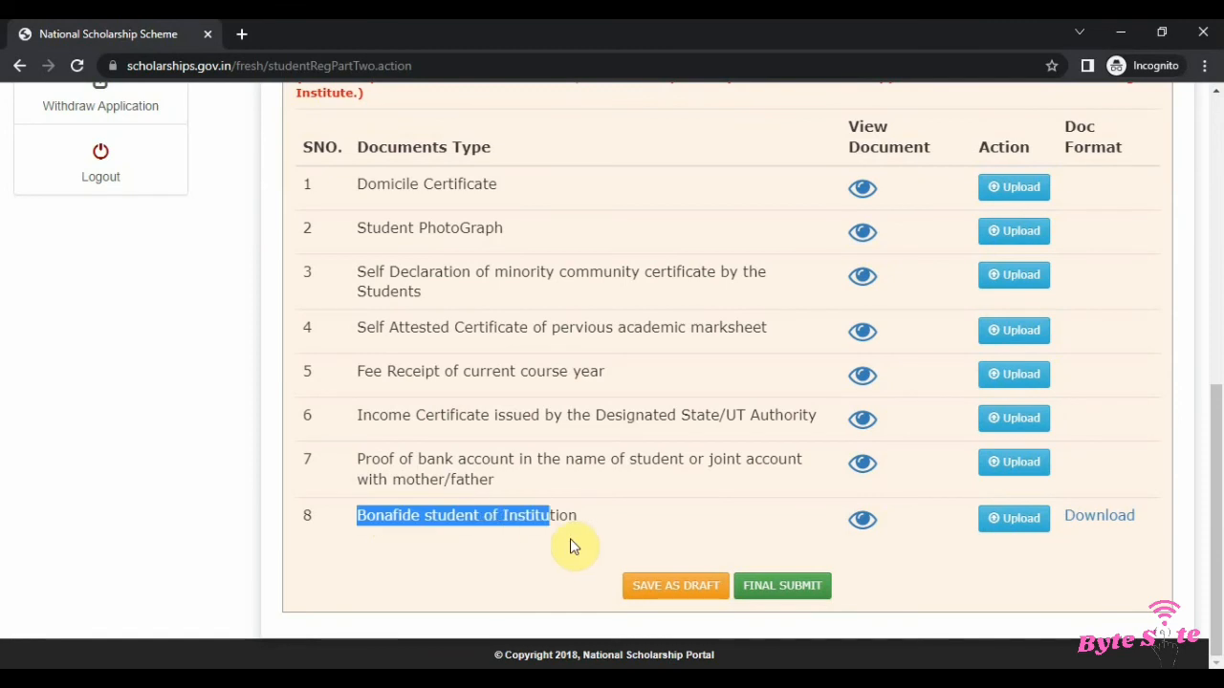
{"action": "left_click", "coordinate": [1098, 517]}
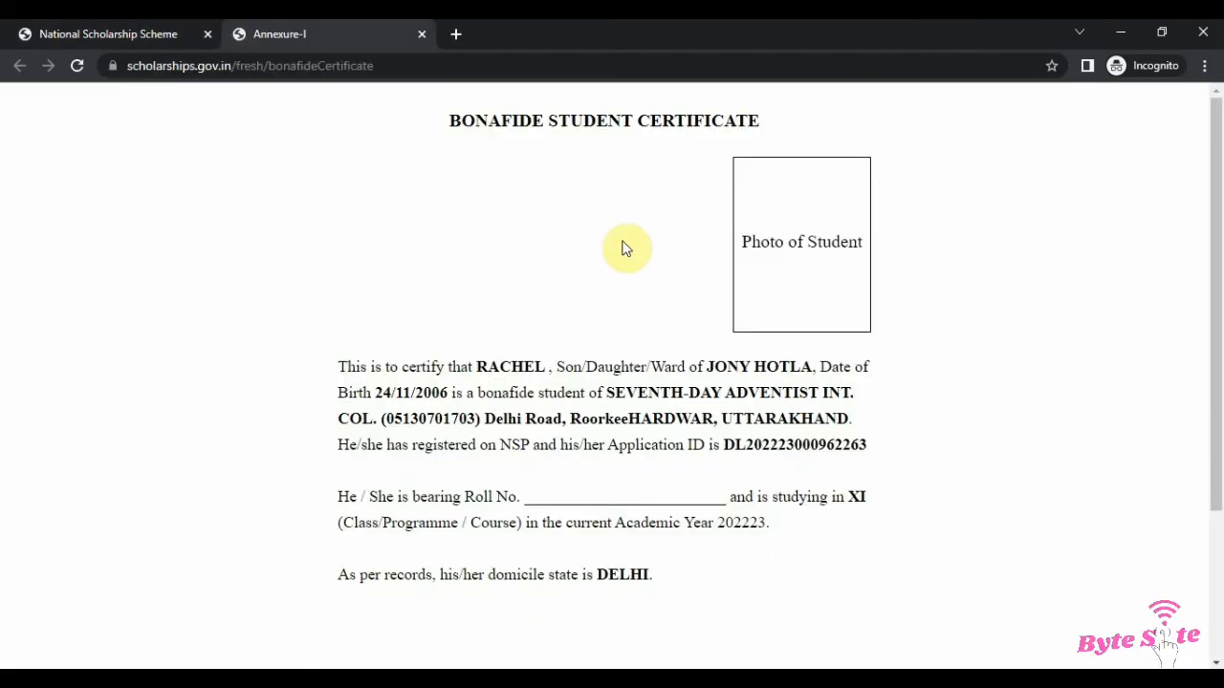
{"action": "left_click_drag", "start_coordinate": [441, 113], "coordinate": [853, 151]}
{"action": "left_click", "coordinate": [645, 294]}
{"action": "left_click_drag", "start_coordinate": [742, 246], "coordinate": [915, 268]}
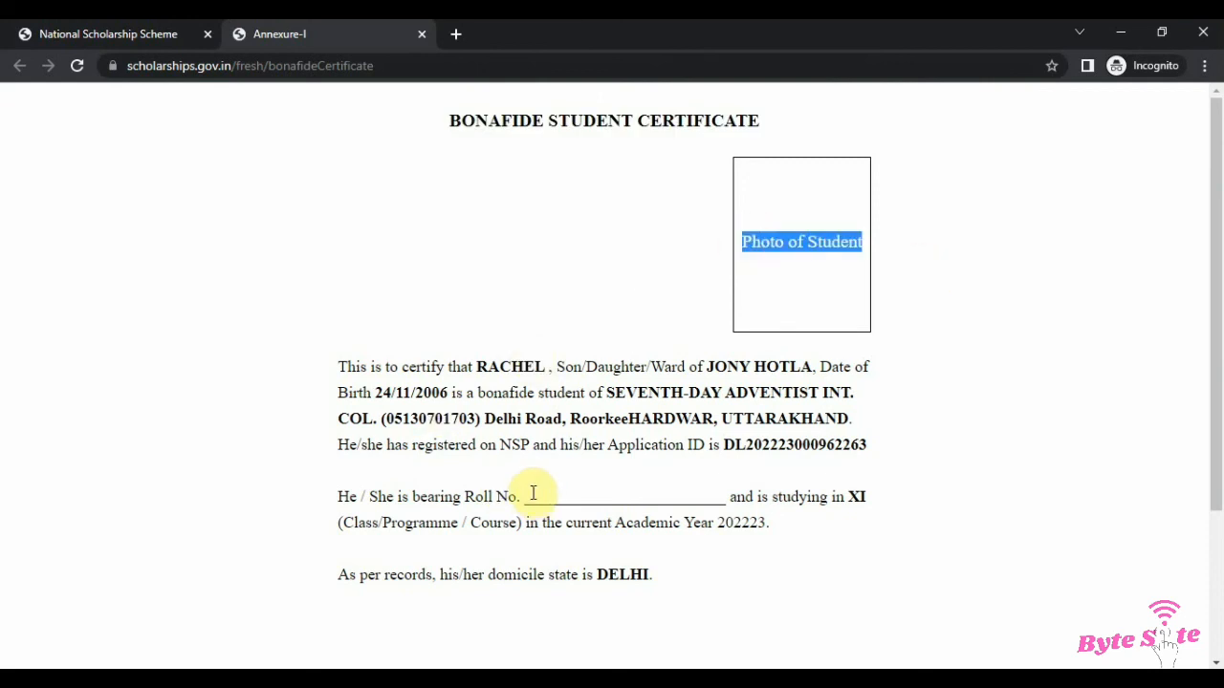
{"action": "left_click_drag", "start_coordinate": [533, 496], "coordinate": [685, 523]}
{"action": "left_click", "coordinate": [703, 521]}
{"action": "scroll", "coordinate": [674, 444], "scroll_direction": "down", "scroll_amount": 2}
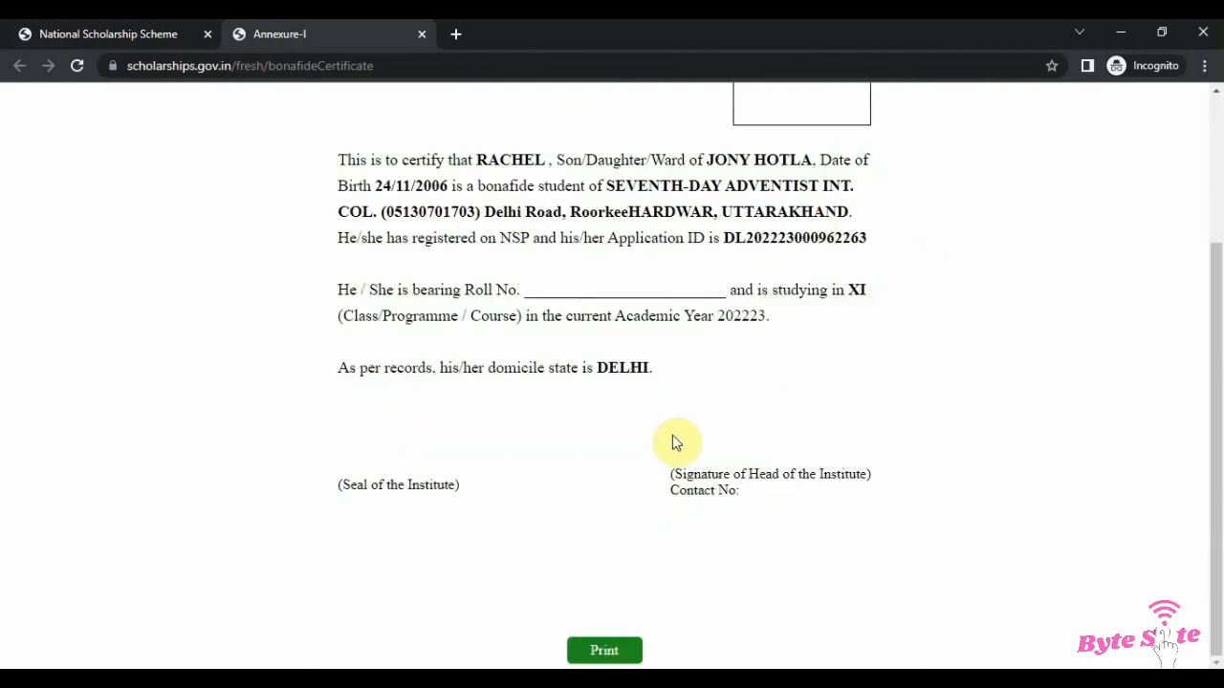
{"action": "key", "text": "ctrl+w"}
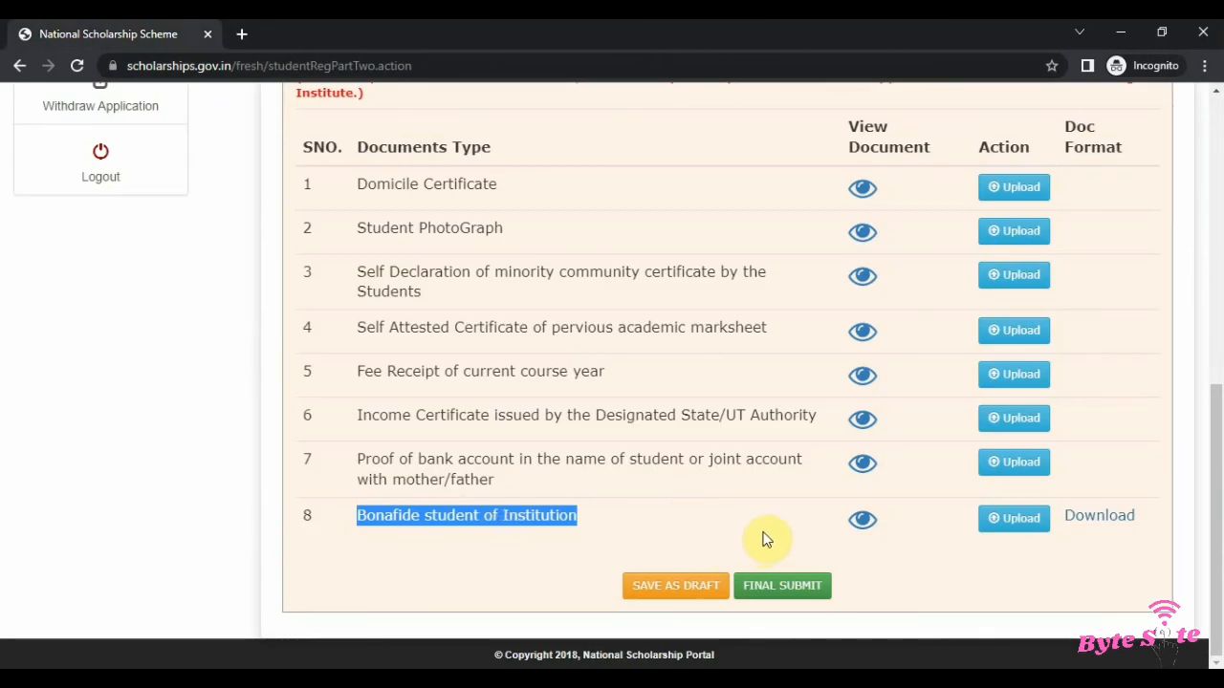
Step: Final-submit the scholarship application with all uploaded documents
{"action": "left_click", "coordinate": [805, 586]}
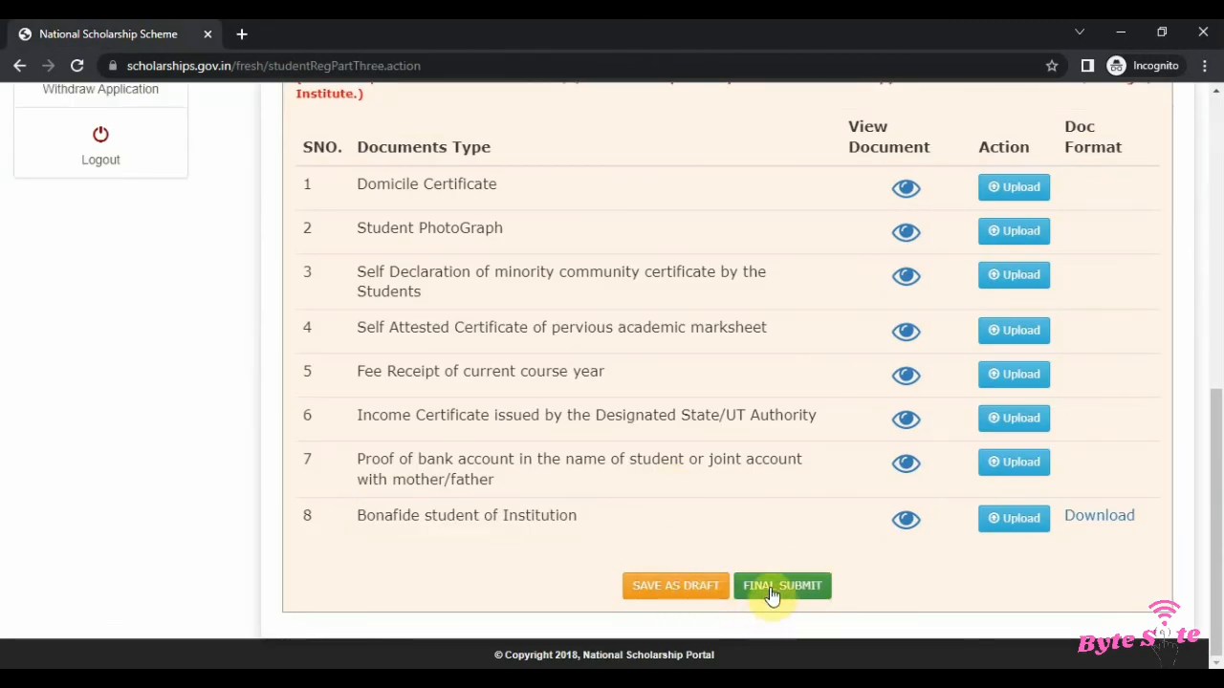
{"action": "left_click", "coordinate": [774, 591]}
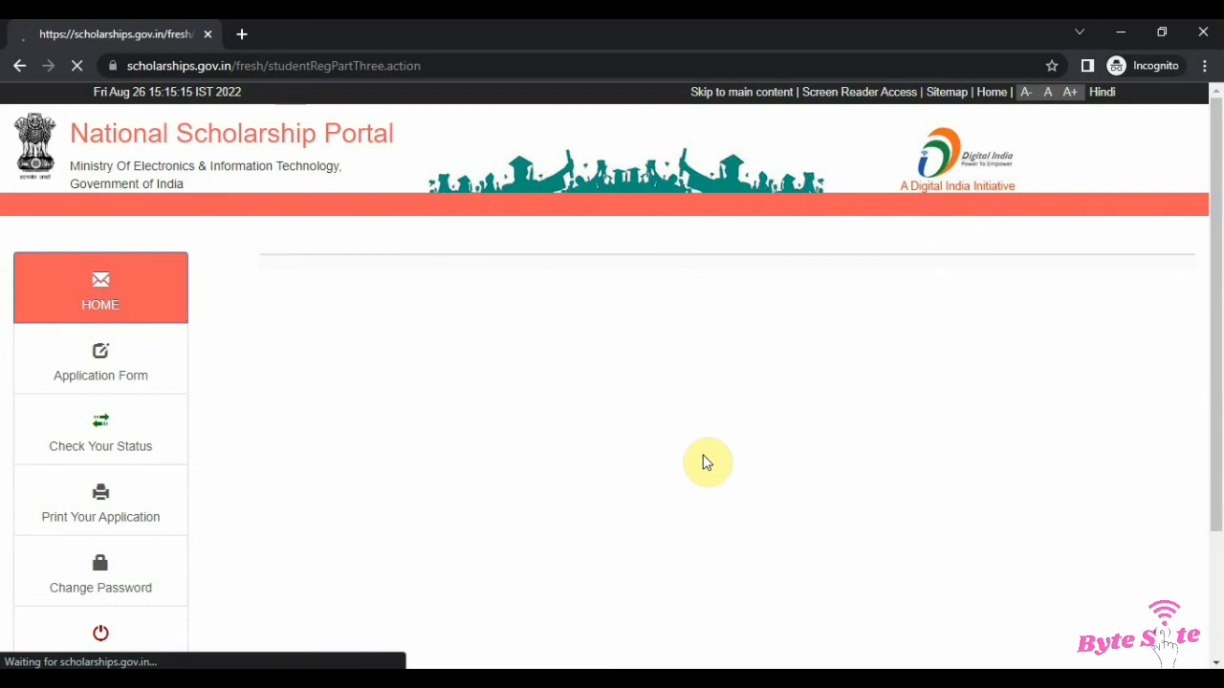
{"action": "left_click_drag", "start_coordinate": [574, 295], "coordinate": [893, 276]}
{"action": "left_click", "coordinate": [888, 278]}
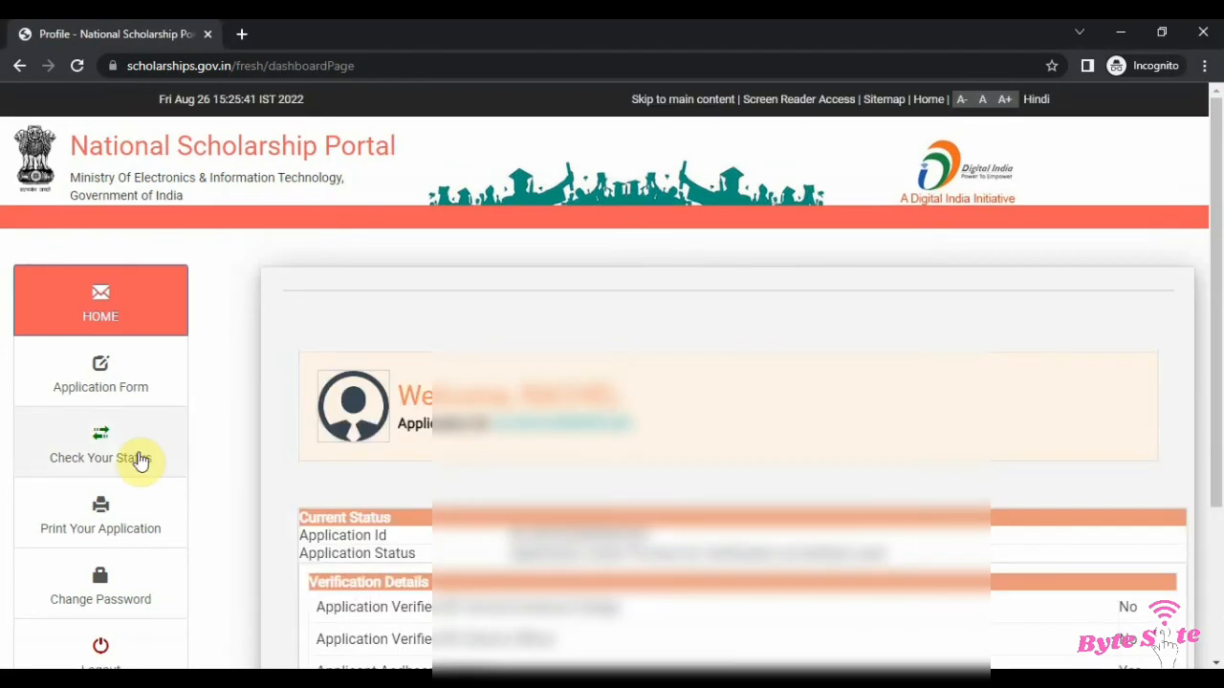
Step: Open the printable copy of the application, scroll through it, and start printing it
{"action": "left_click", "coordinate": [112, 507]}
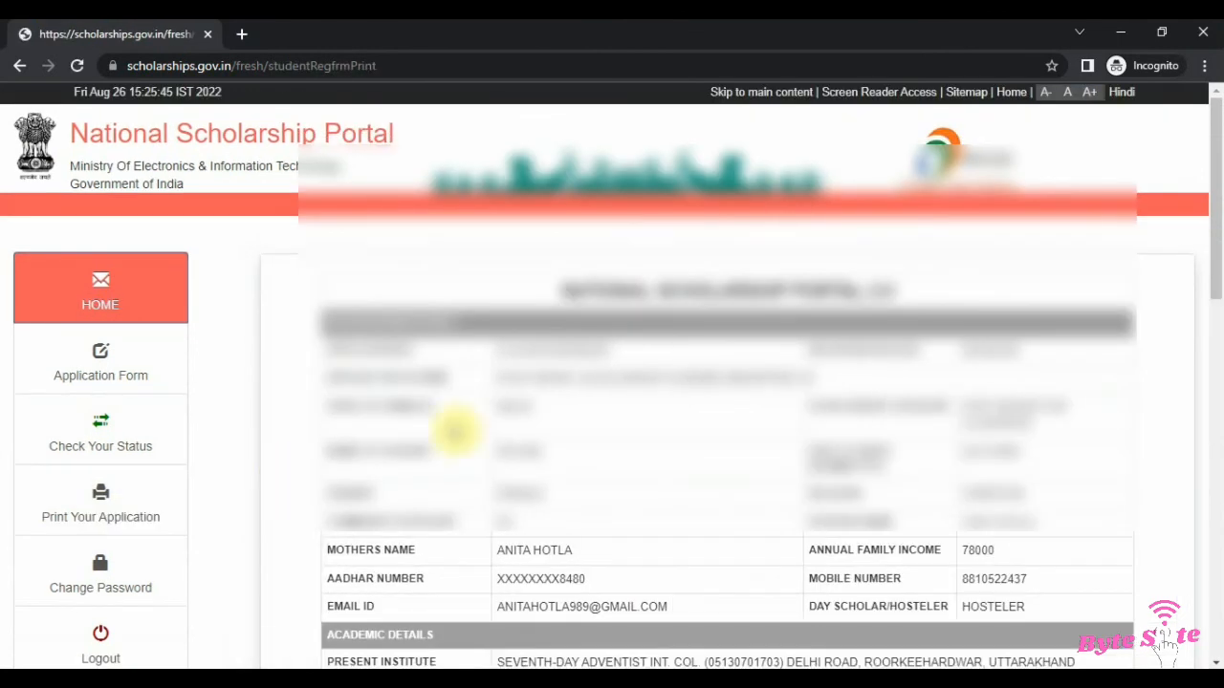
{"action": "scroll", "coordinate": [573, 442], "scroll_direction": "down", "scroll_amount": 1}
{"action": "scroll", "coordinate": [576, 442], "scroll_direction": "down", "scroll_amount": 10}
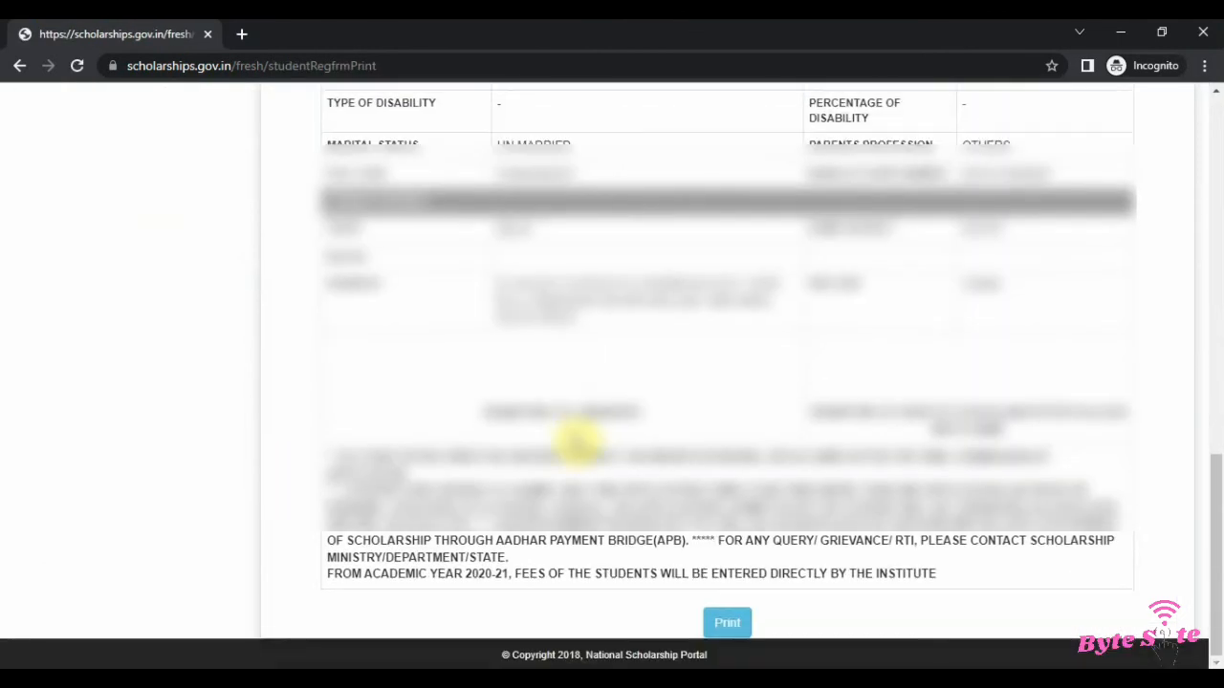
{"action": "scroll", "coordinate": [577, 442], "scroll_direction": "up", "scroll_amount": 5}
{"action": "scroll", "coordinate": [577, 441], "scroll_direction": "down", "scroll_amount": 6}
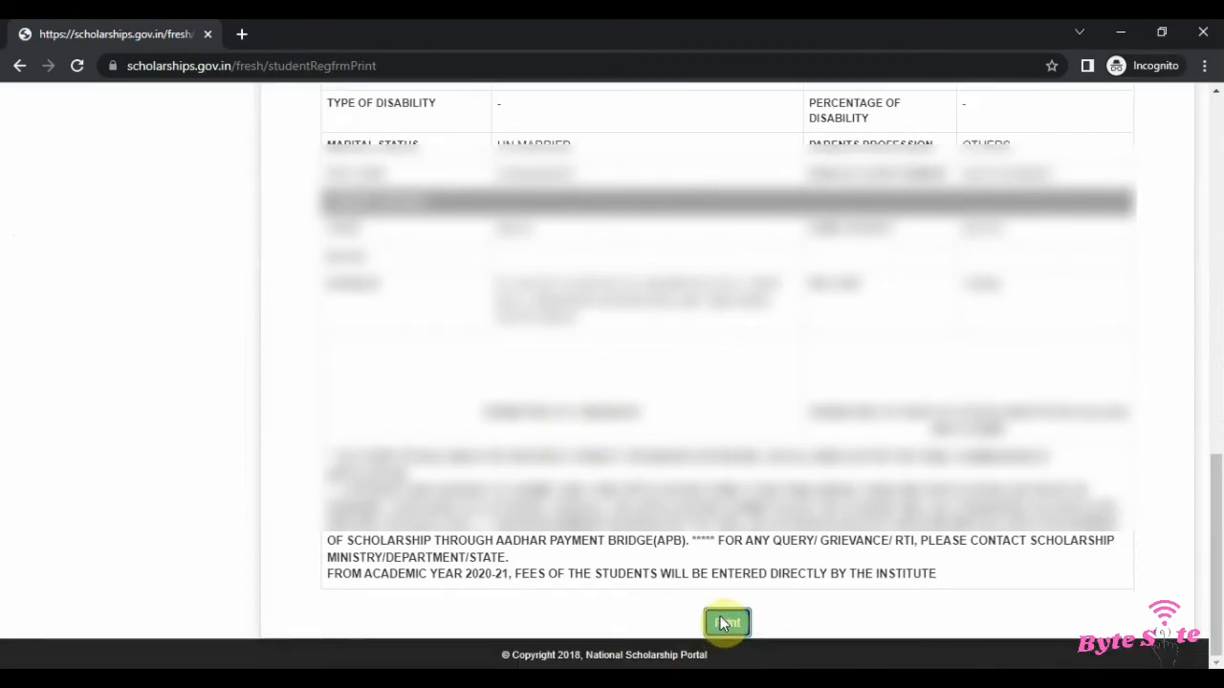
{"action": "left_click", "coordinate": [726, 623]}
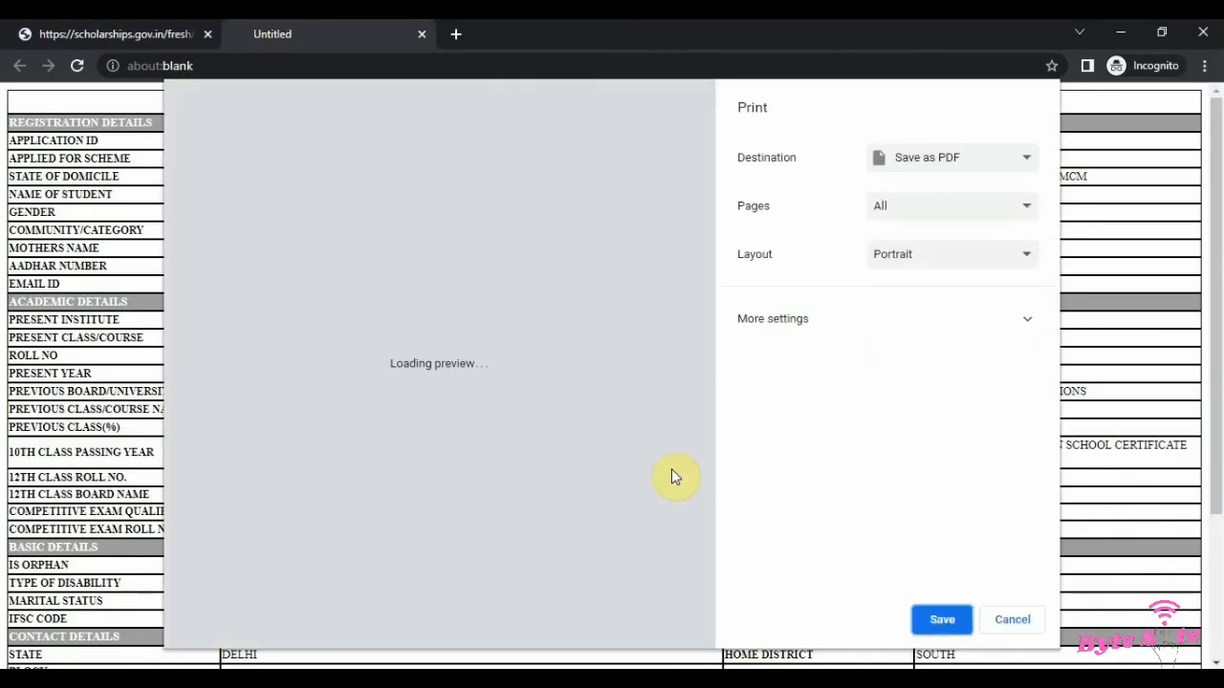